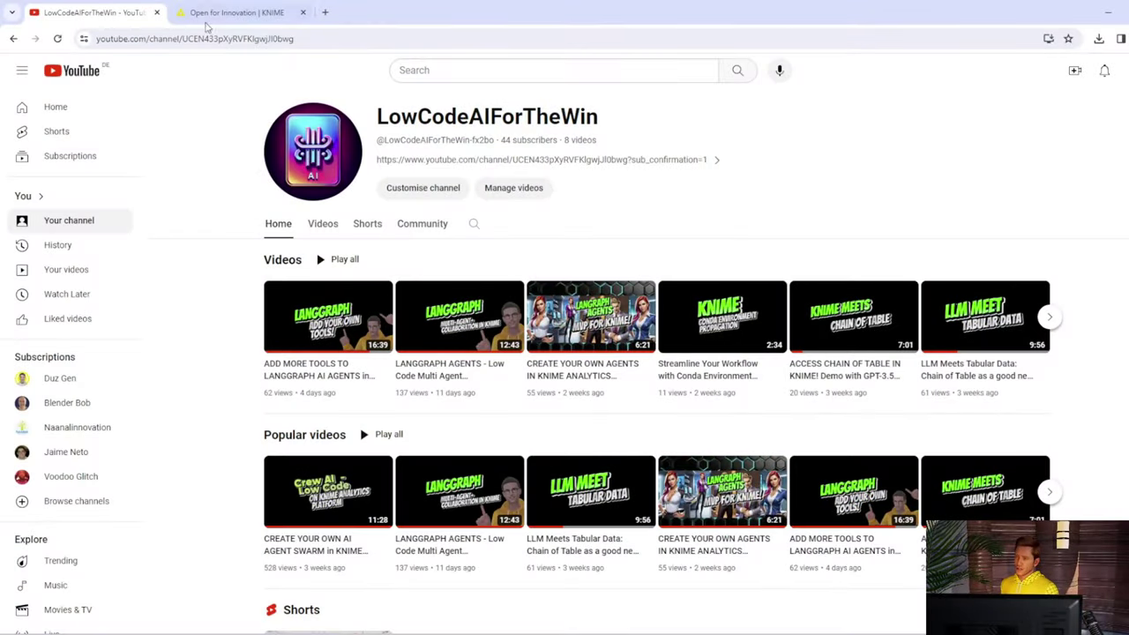
# From the KNIME home page tab, go to the Analytics Platform download form and accept the terms and conditions
pyautogui.click(227, 14)
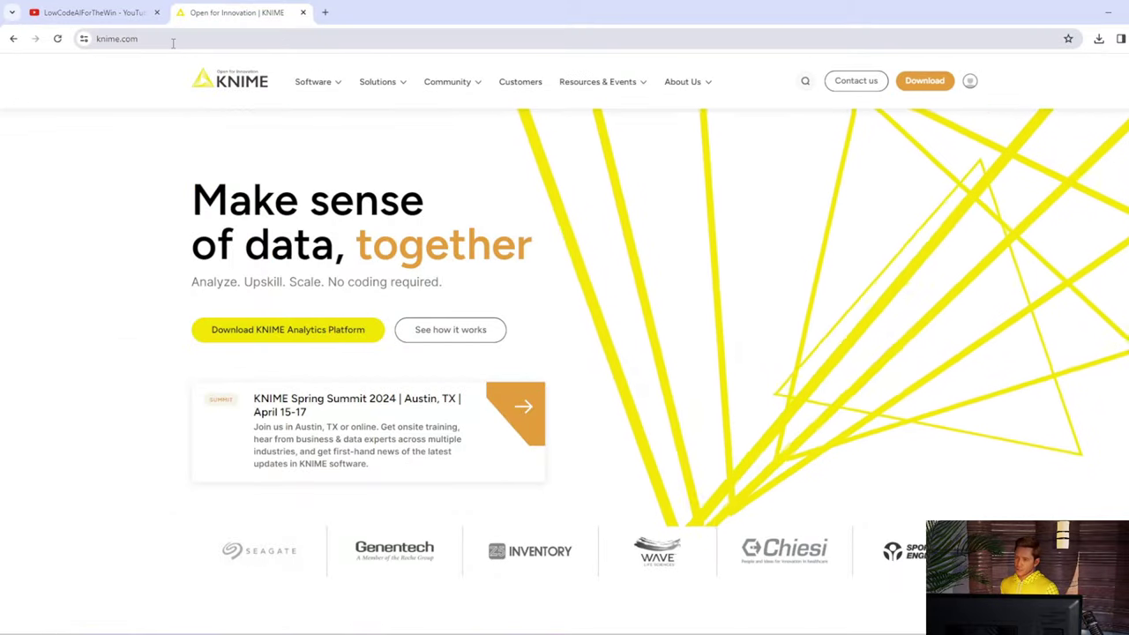
pyautogui.click(925, 82)
pyautogui.scroll(-2, 937, 137)
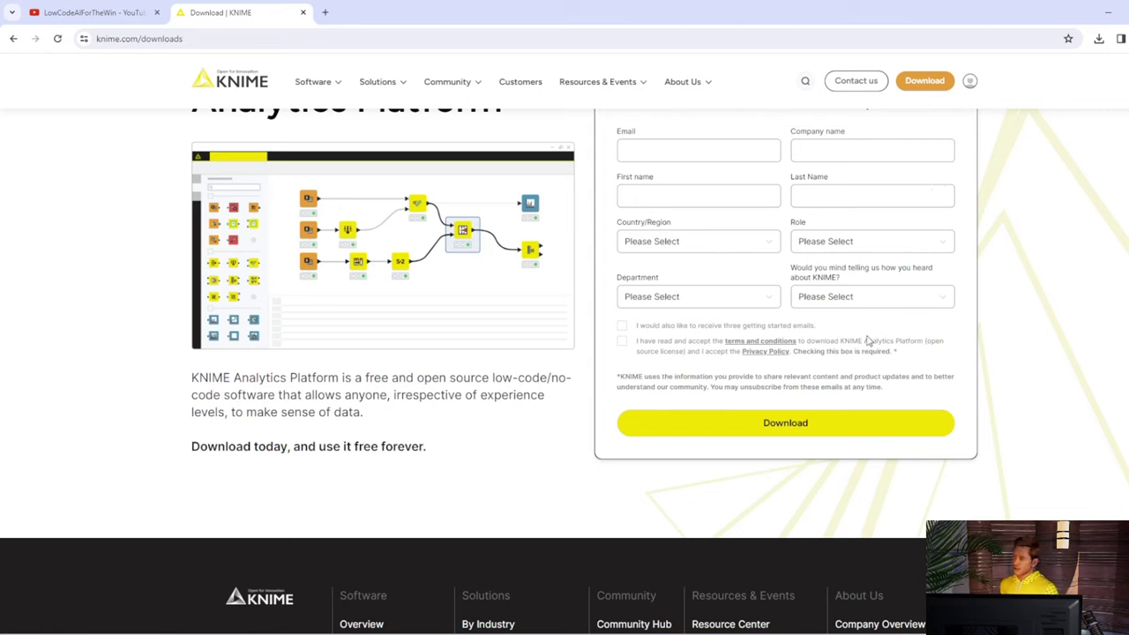
pyautogui.click(622, 343)
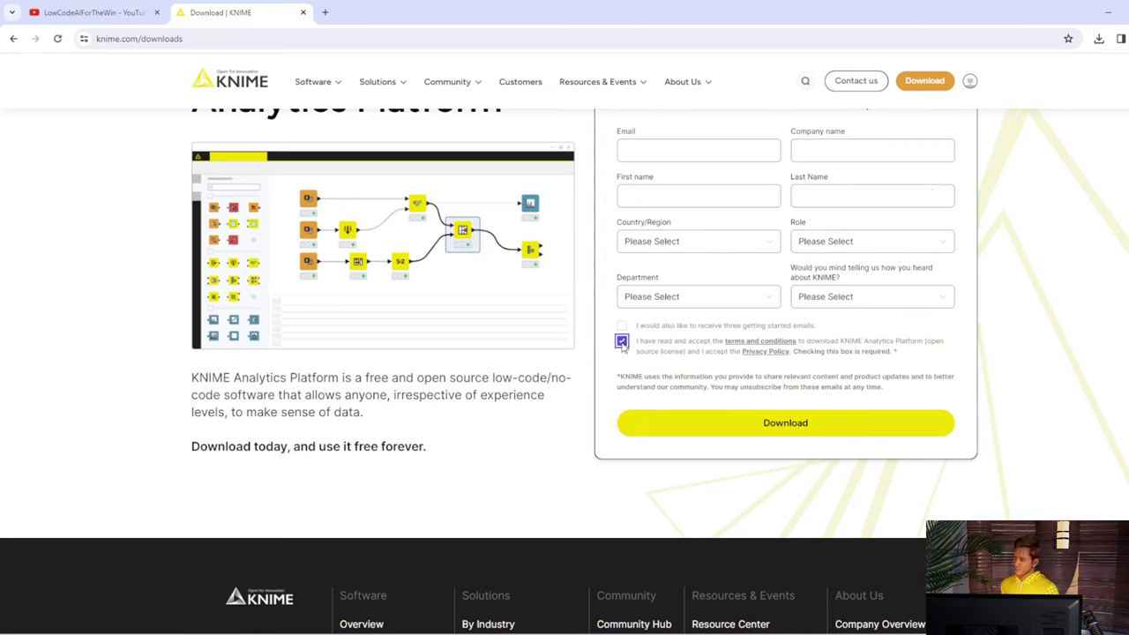
# Submit the download form and scroll through the KNIME 5.2.1 Windows, Linux and Mac download links
pyautogui.click(799, 427)
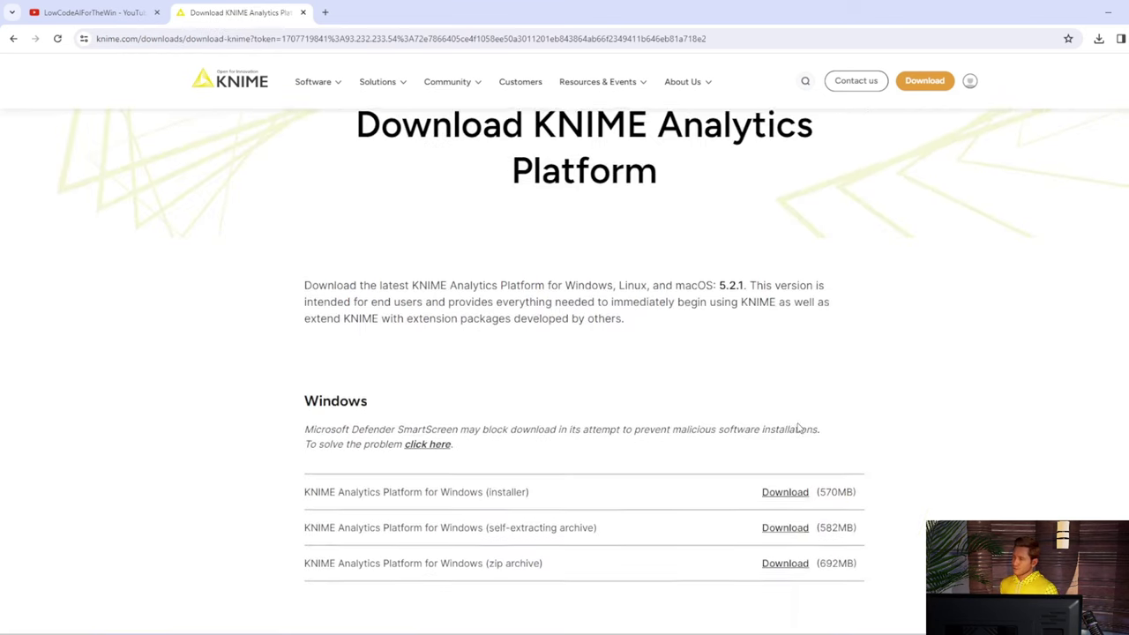
pyautogui.scroll(-1, 799, 427)
pyautogui.scroll(2, 798, 427)
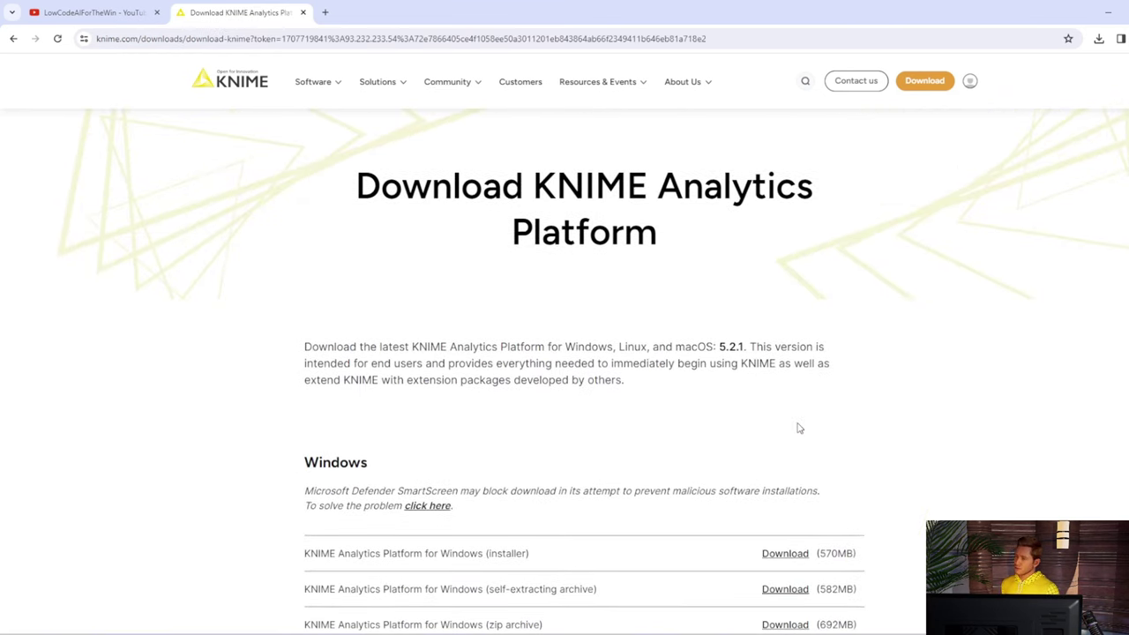
pyautogui.scroll(-3, 800, 428)
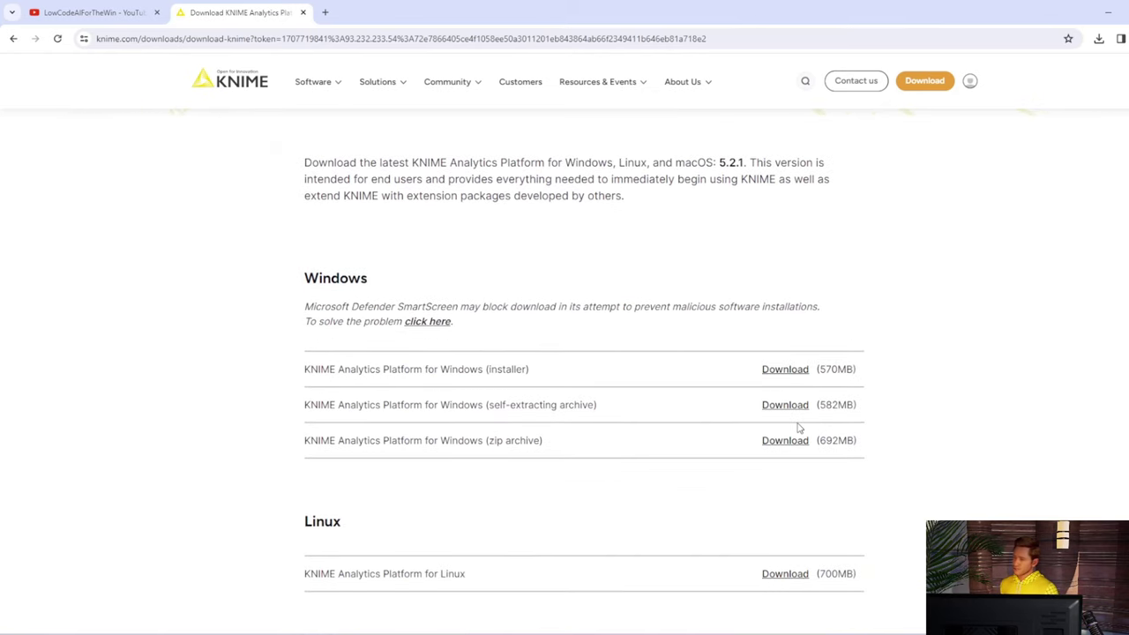
pyautogui.scroll(-4, 799, 428)
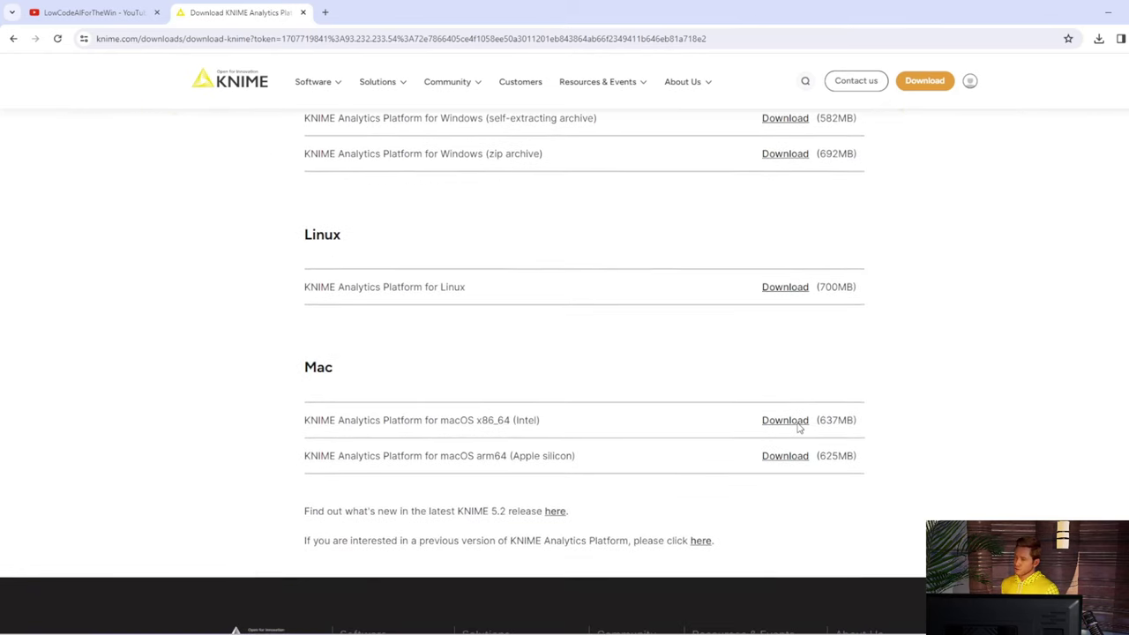
pyautogui.scroll(1, 799, 428)
pyautogui.scroll(1, 799, 428)
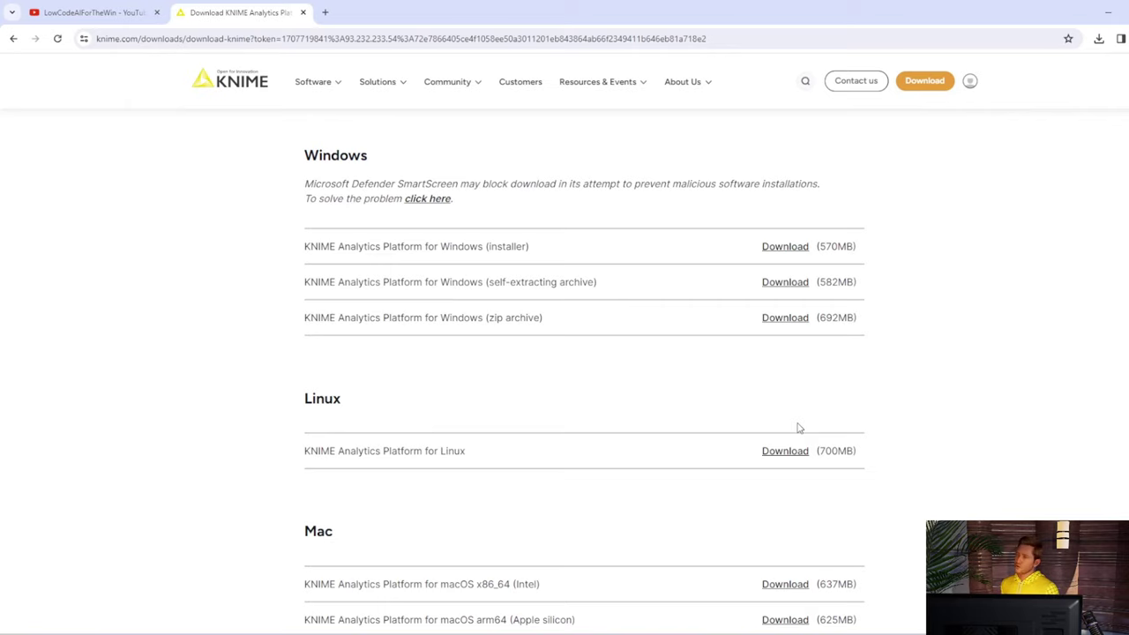
pyautogui.scroll(1, 799, 428)
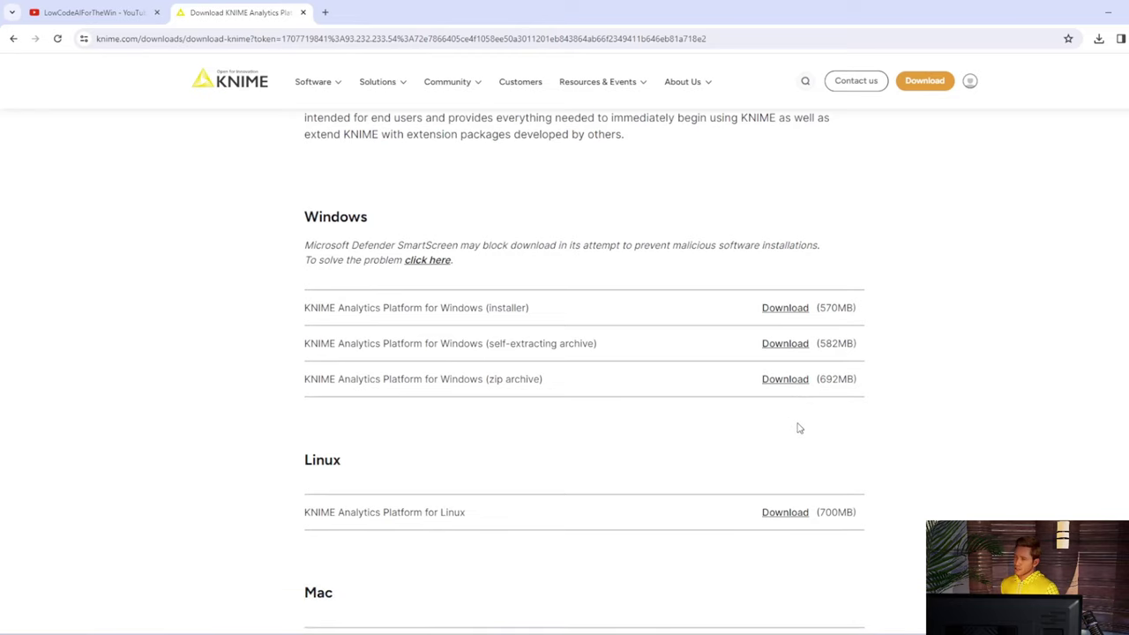
# Highlight the Windows installer and zip archive download options
pyautogui.doubleClick(494, 312)
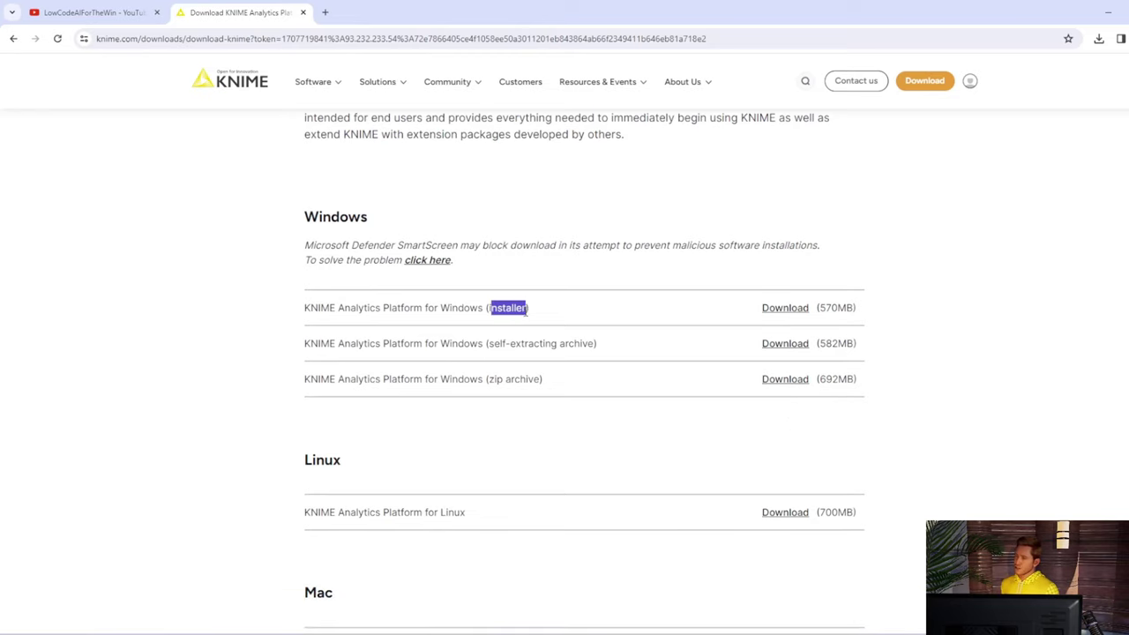
pyautogui.click(636, 315)
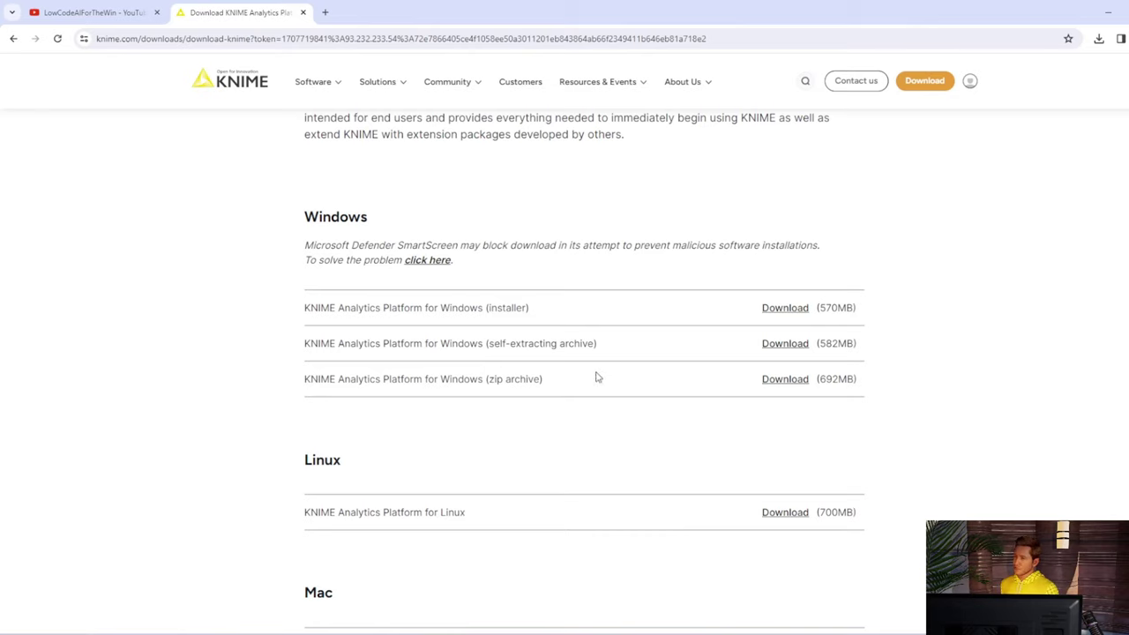
pyautogui.moveTo(542, 380); pyautogui.dragTo(488, 380)
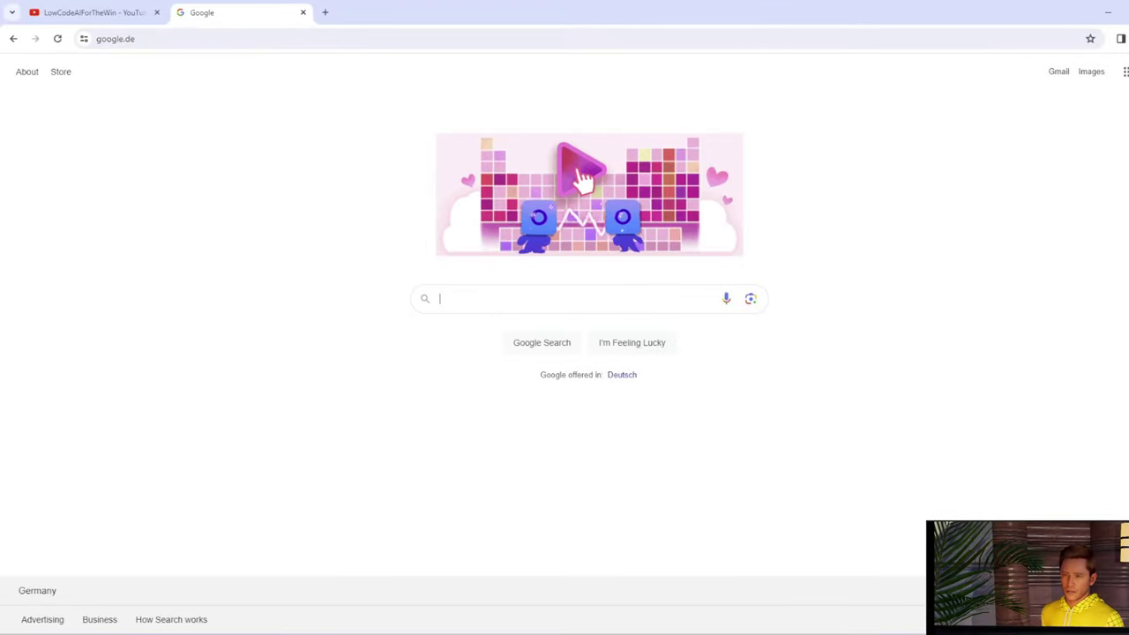
# Search Google for 'miniconda' and open the Anaconda documentation's Miniconda page at its installer links table
pyautogui.write('mini')
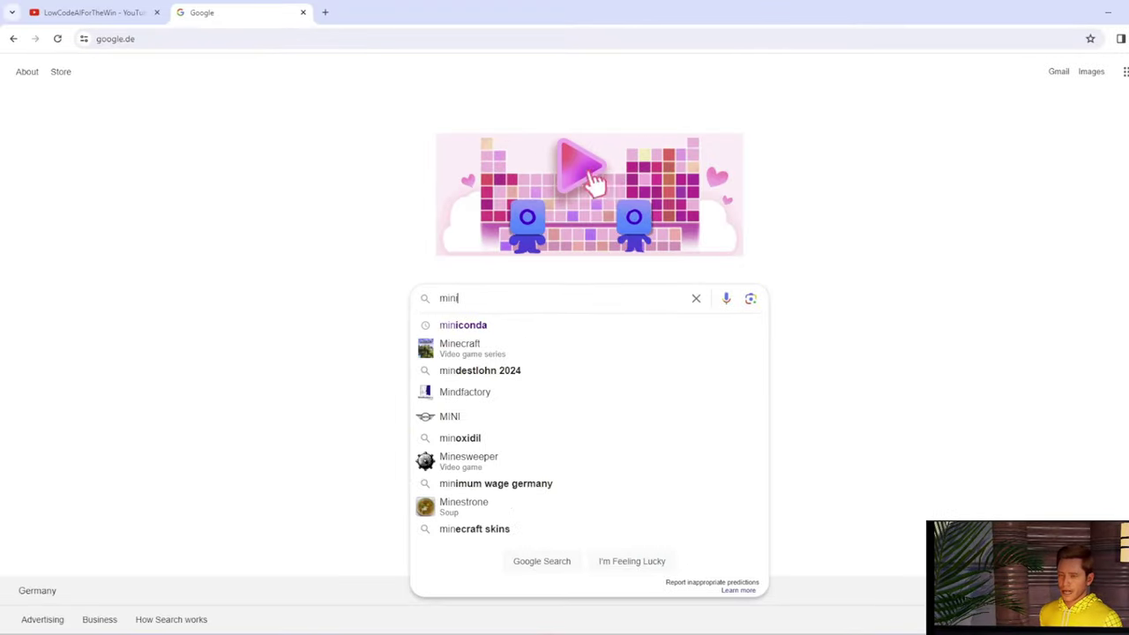
pyautogui.write('conda')
pyautogui.press('Return')
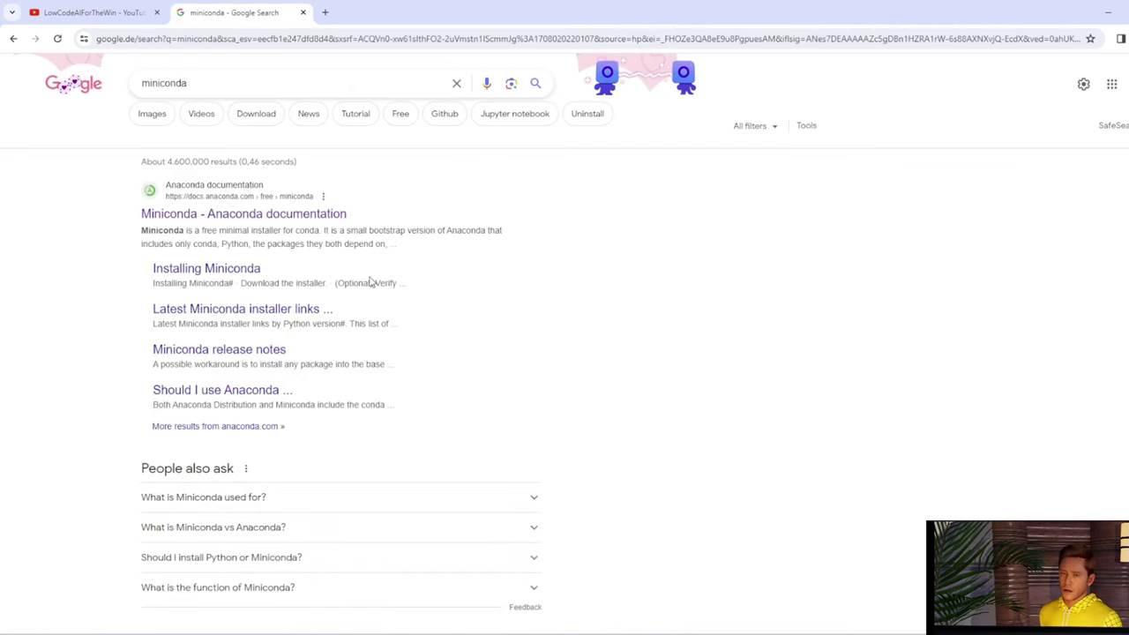
pyautogui.click(310, 219)
pyautogui.scroll(-2, 656, 449)
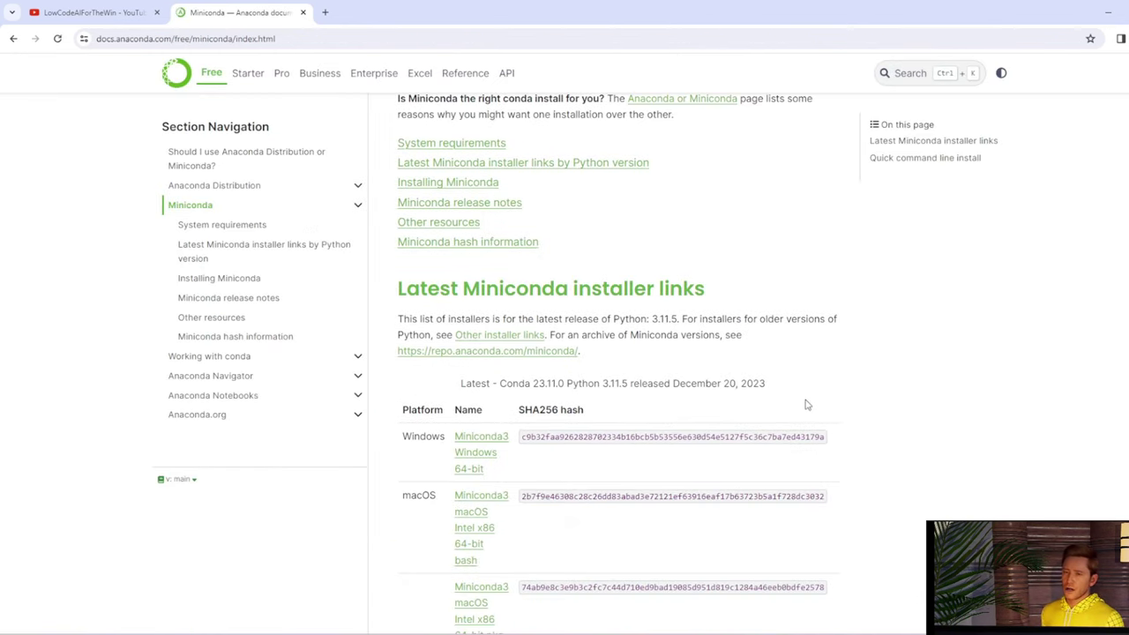
pyautogui.scroll(-4, 903, 413)
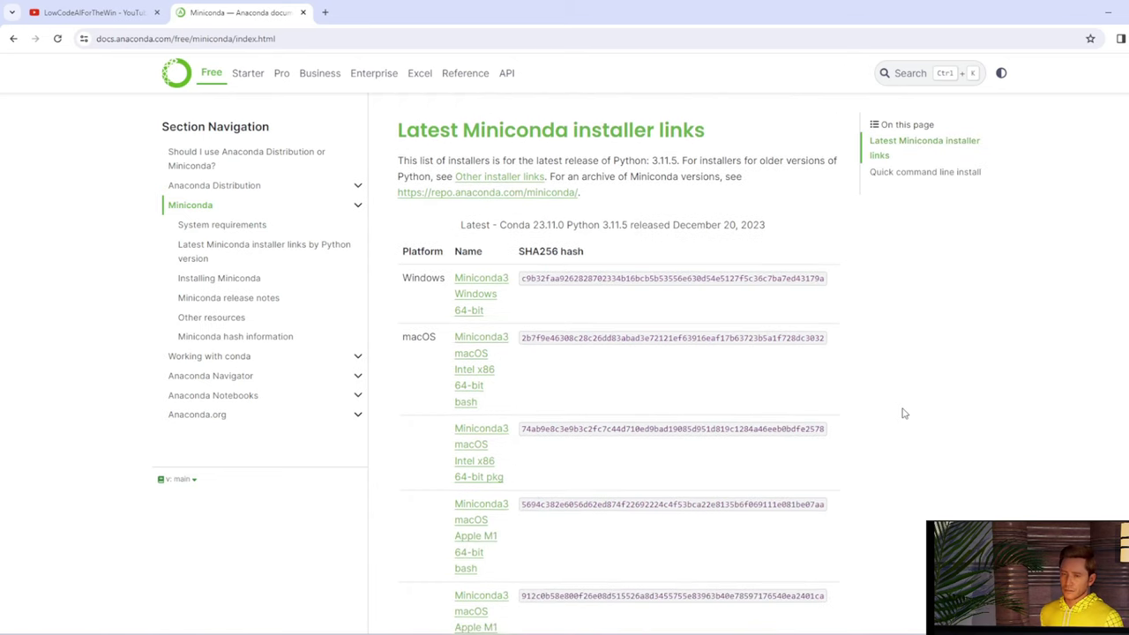
pyautogui.scroll(-1, 903, 413)
pyautogui.scroll(4, 904, 414)
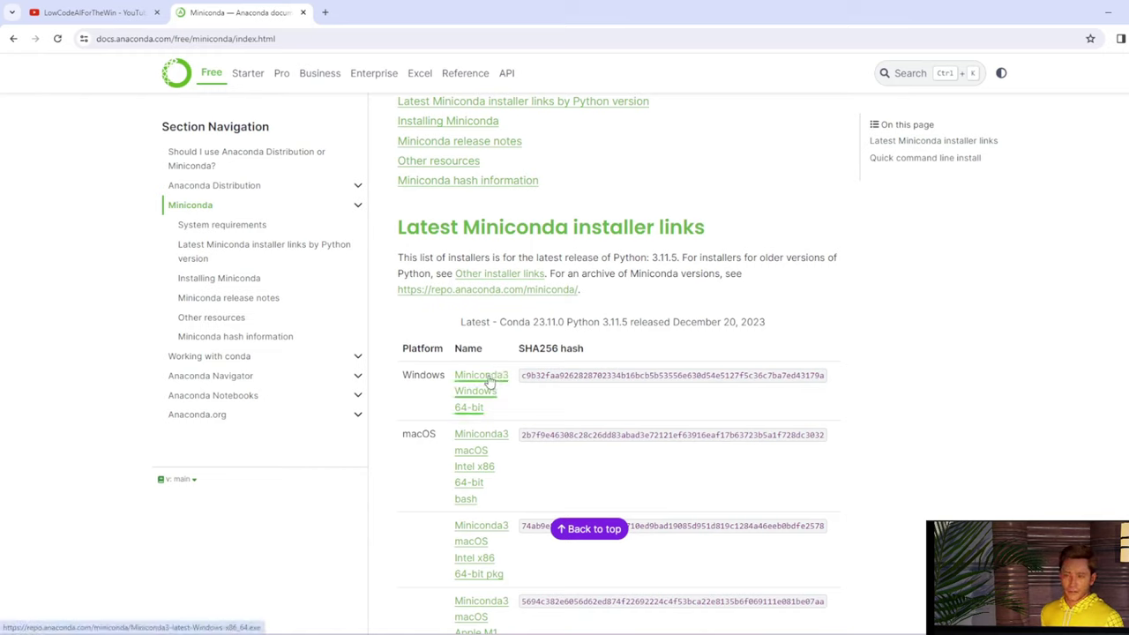
# Download the Miniconda3 Windows 64-bit installer and install it for Just Me in the default folder, adding Miniconda3 to PATH
pyautogui.click(490, 381)
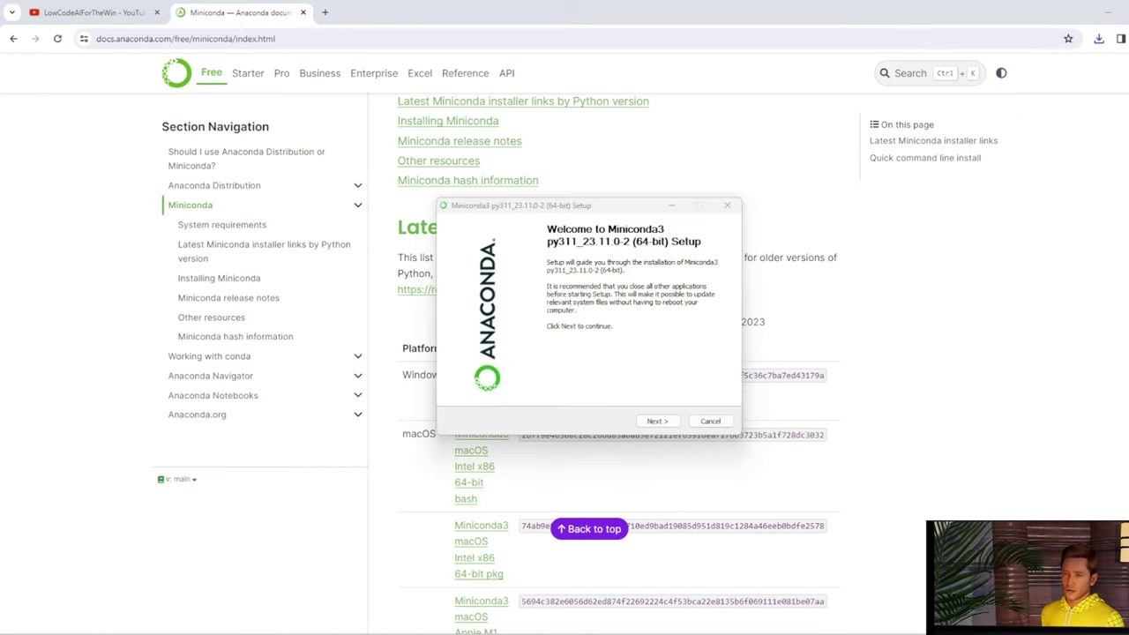
pyautogui.click(658, 422)
pyautogui.click(659, 423)
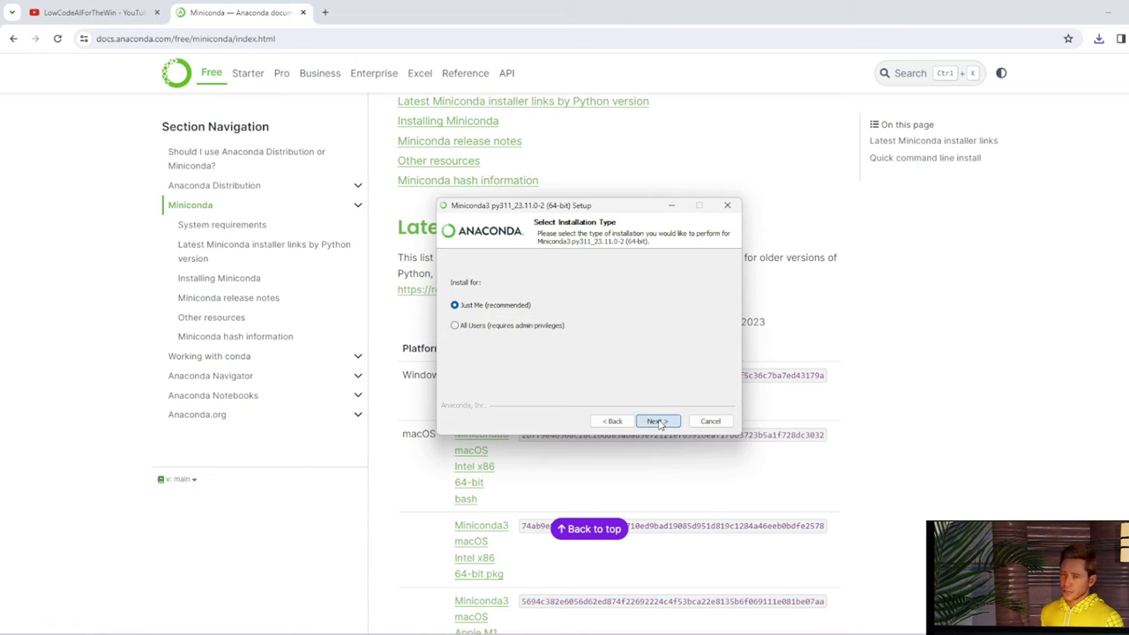
pyautogui.click(659, 423)
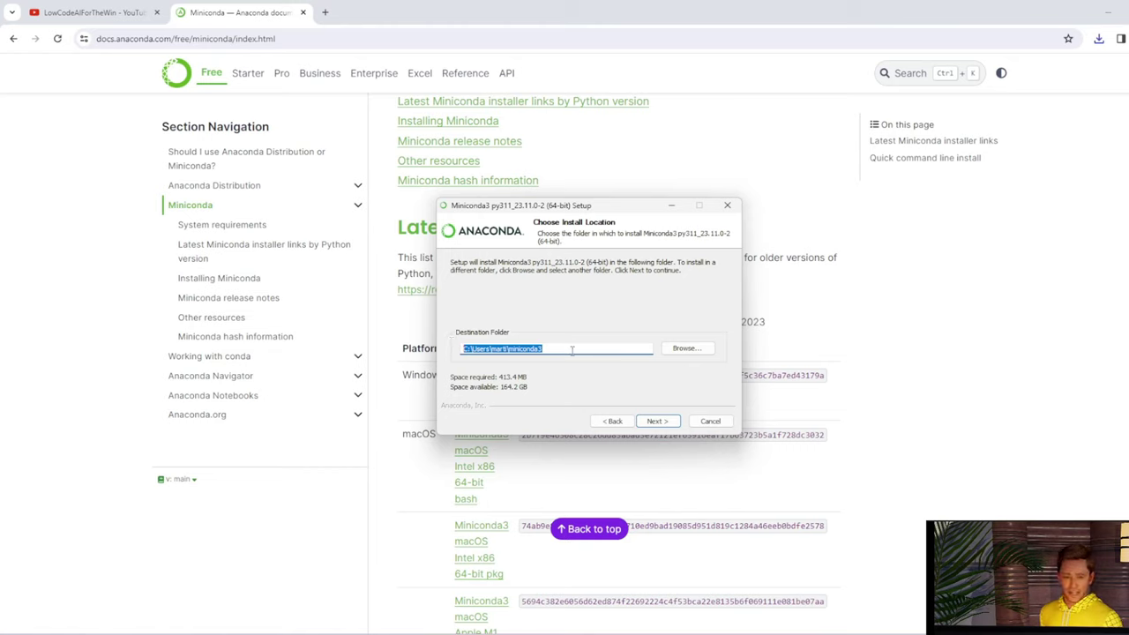
pyautogui.click(572, 351)
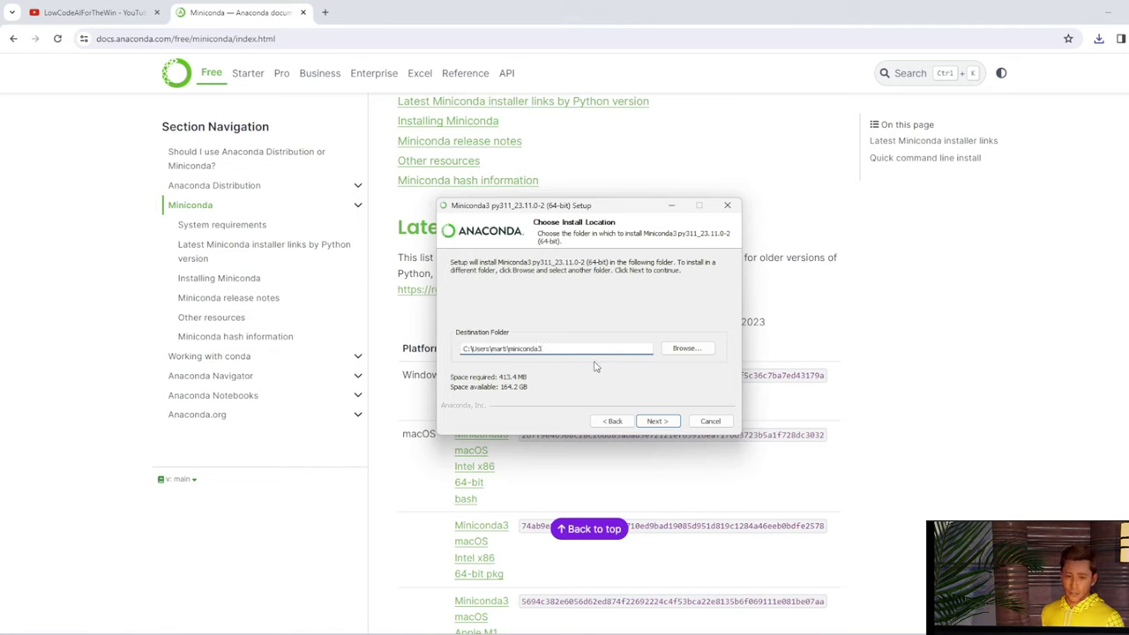
pyautogui.click(658, 422)
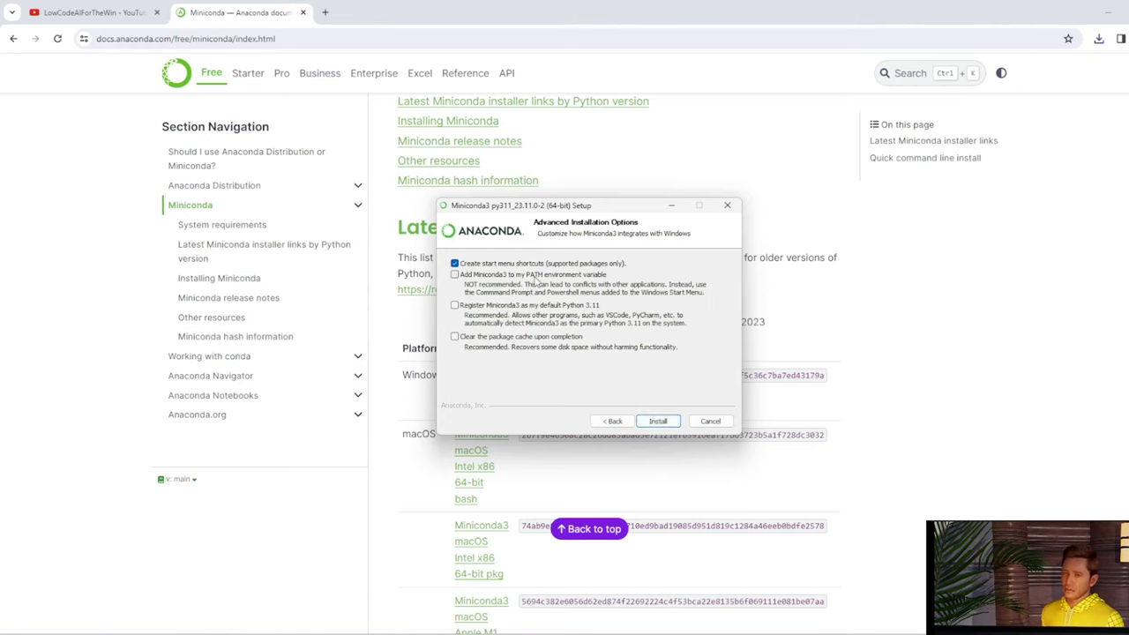
pyautogui.click(454, 274)
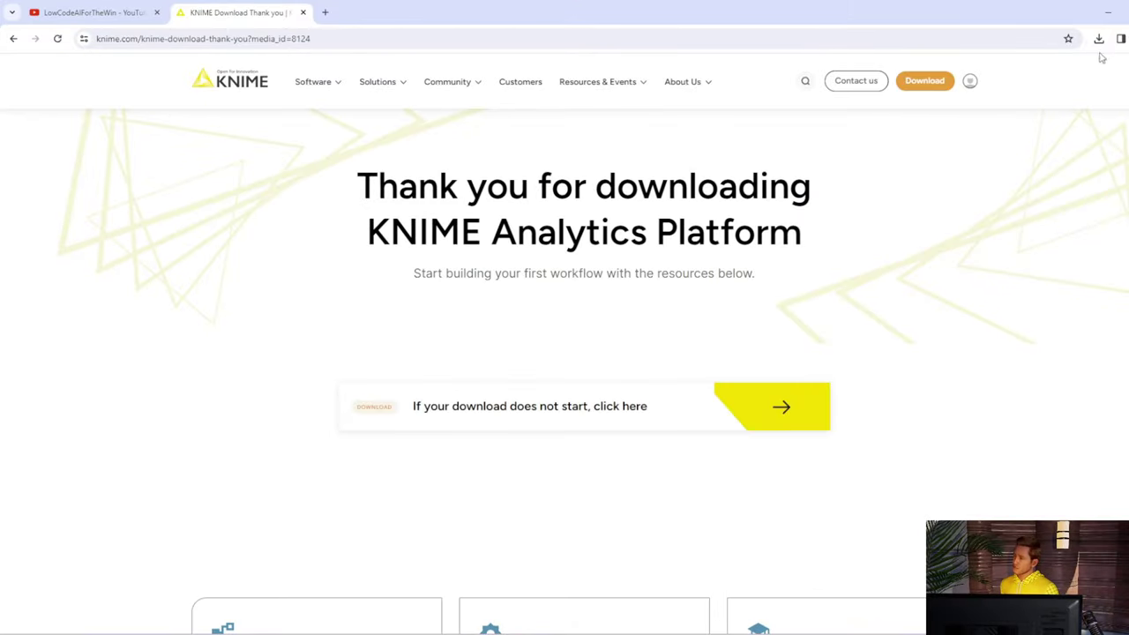
# Run the downloaded KNIME 5.2.1 installer for the current user only, accepting the license and default destination
pyautogui.click(1098, 39)
pyautogui.moveTo(1093, 125)
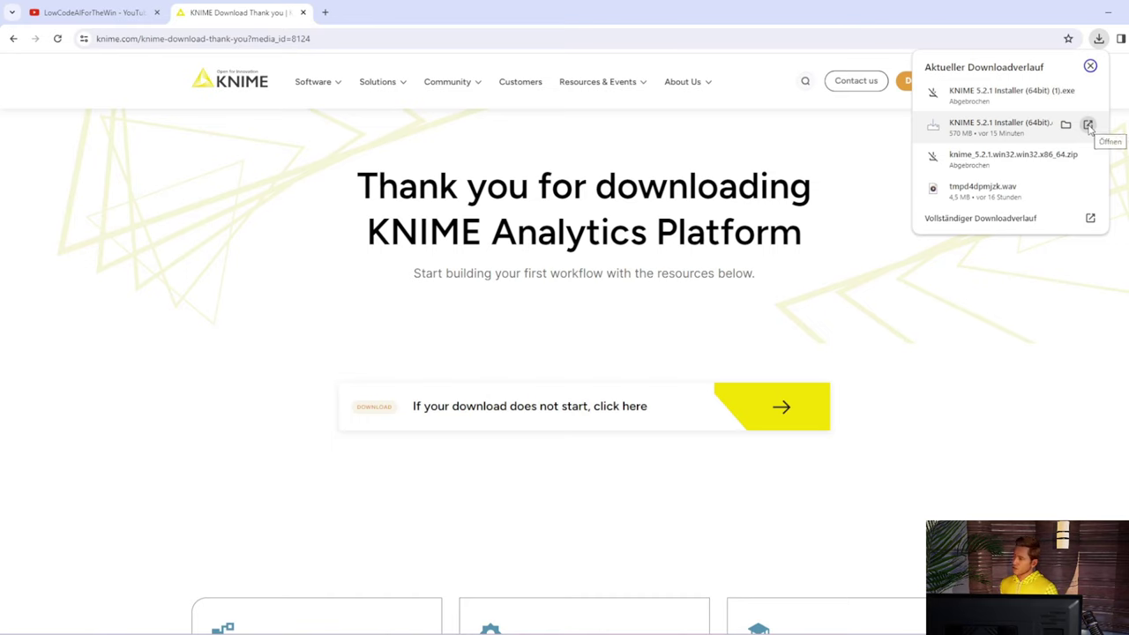
pyautogui.click(1088, 126)
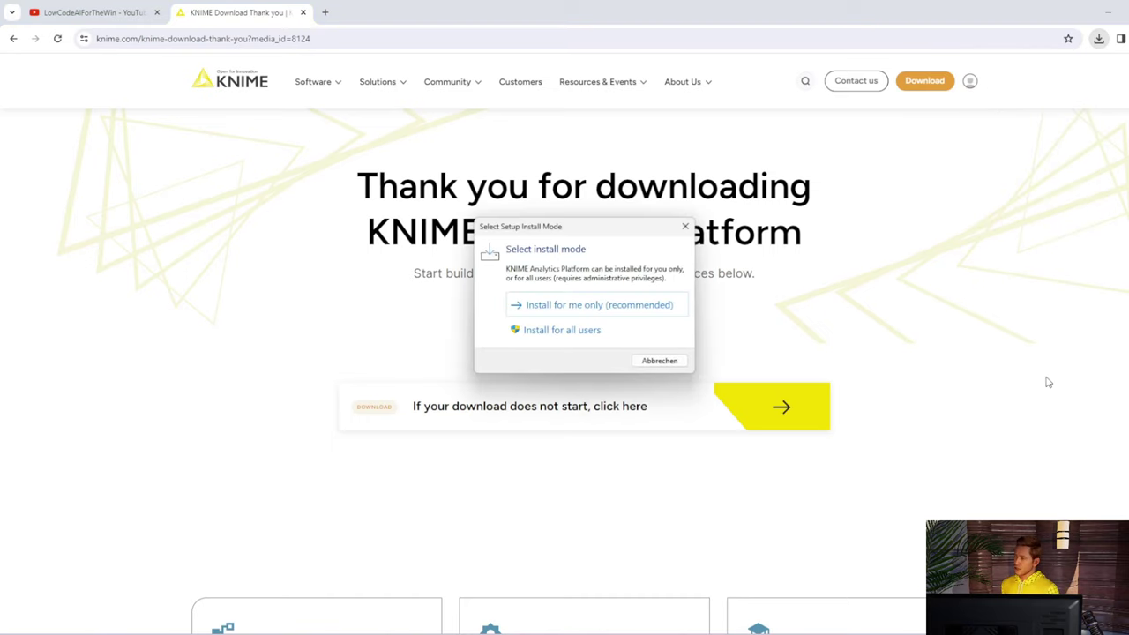
pyautogui.click(605, 309)
pyautogui.click(690, 443)
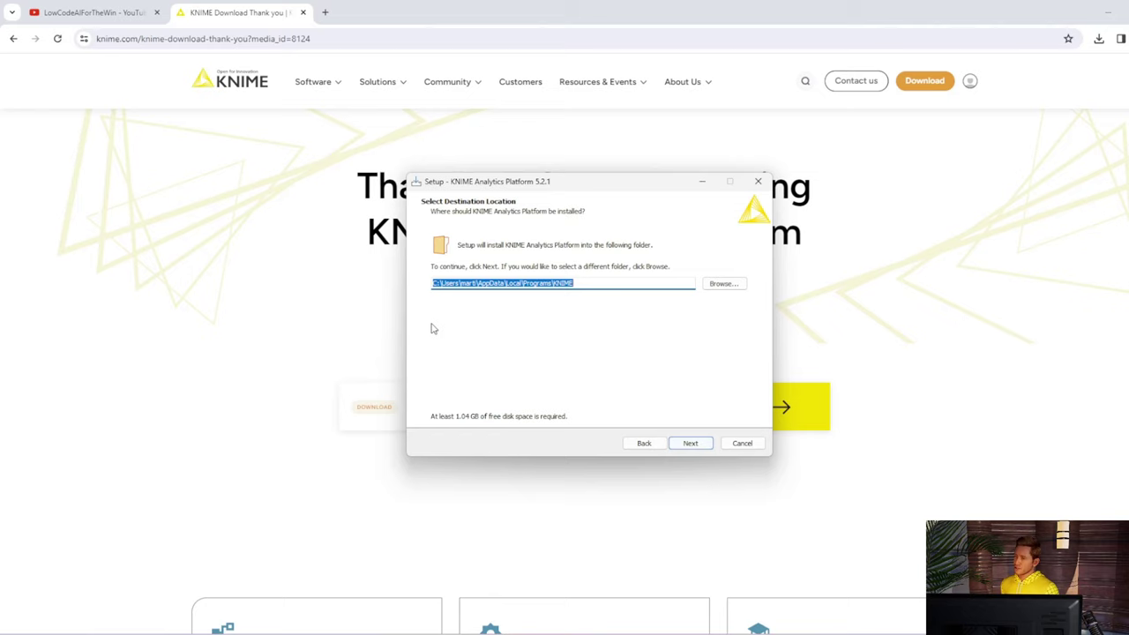
pyautogui.click(691, 444)
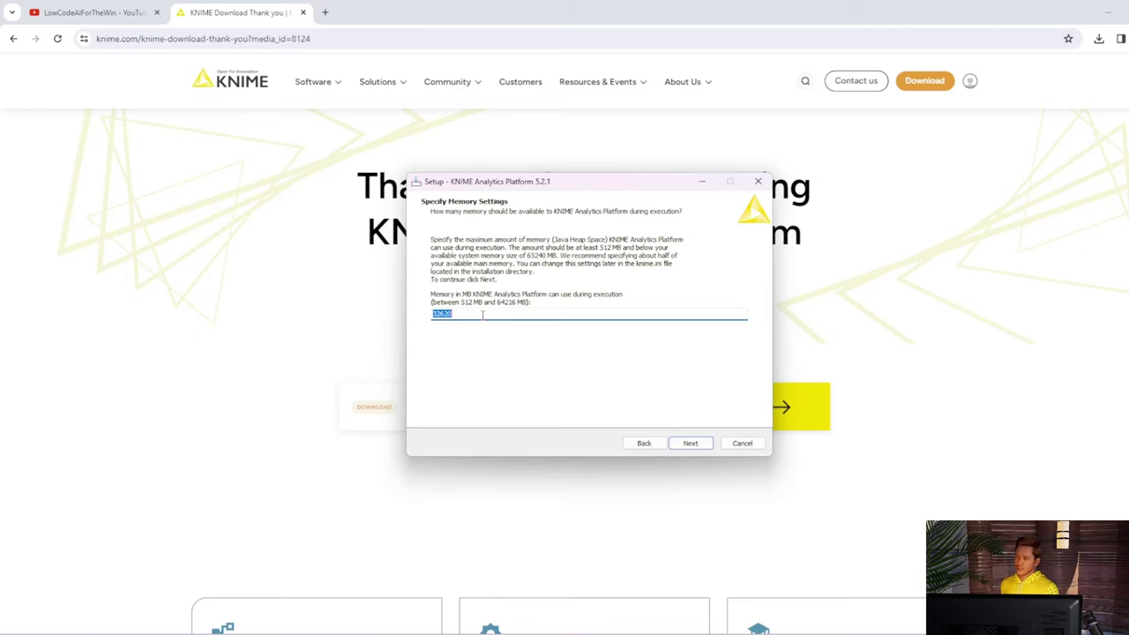
# Keep the 32620 MB memory limit and long-path support, then install KNIME 5.2.1
pyautogui.moveTo(483, 315); pyautogui.dragTo(424, 320)
pyautogui.click(691, 444)
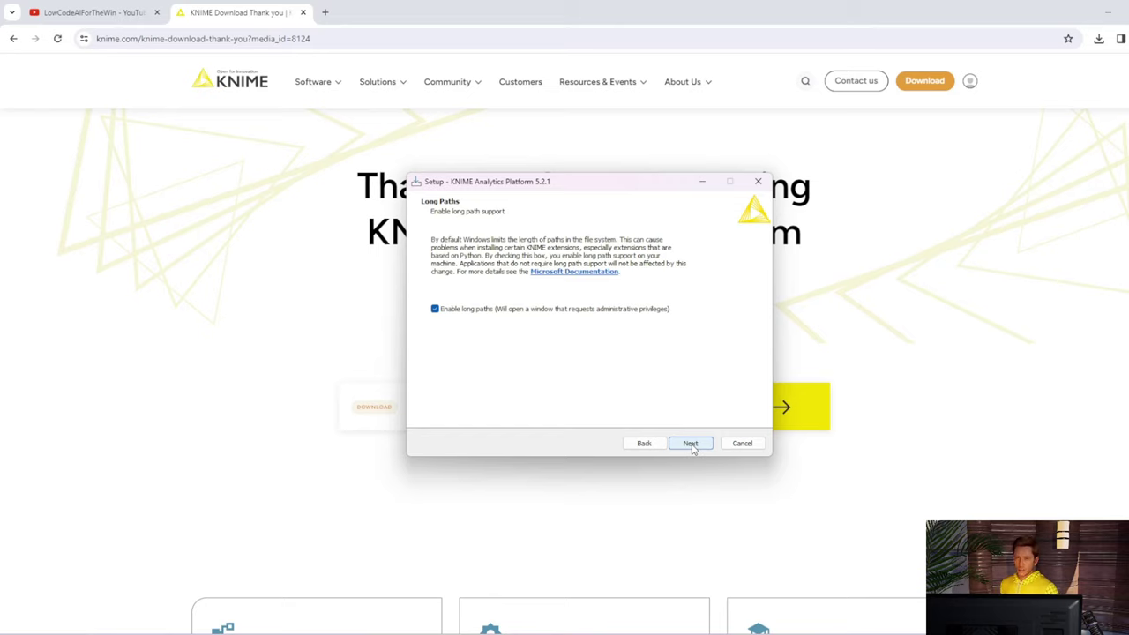
pyautogui.click(691, 444)
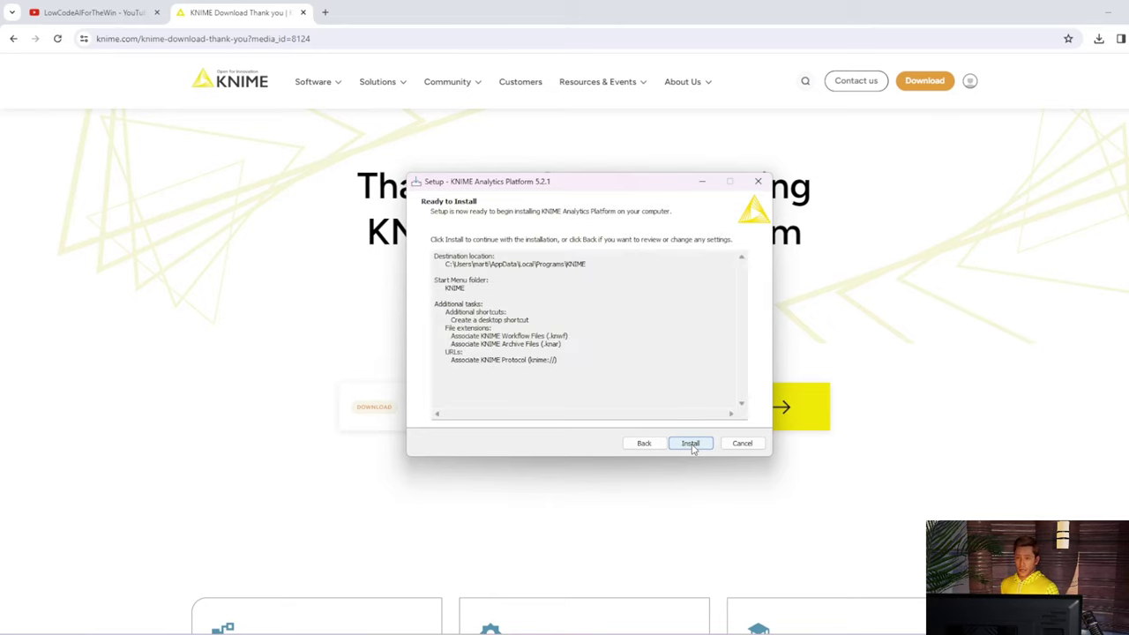
pyautogui.click(692, 445)
pyautogui.click(997, 495)
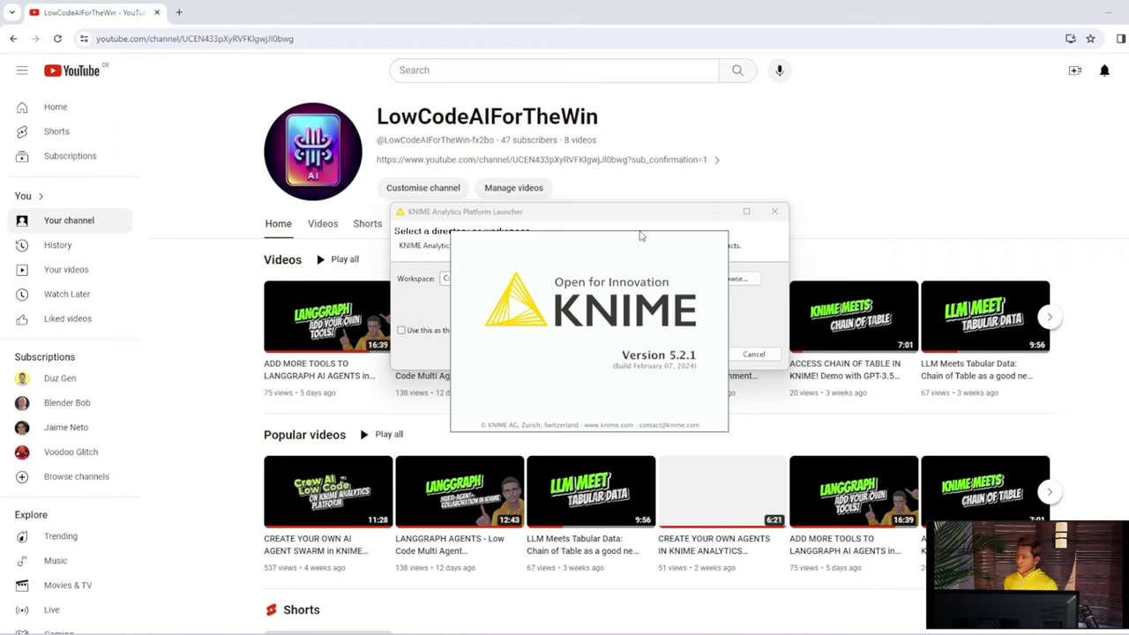
# Launch KNIME with the suggested default workspace folder
pyautogui.click(616, 220)
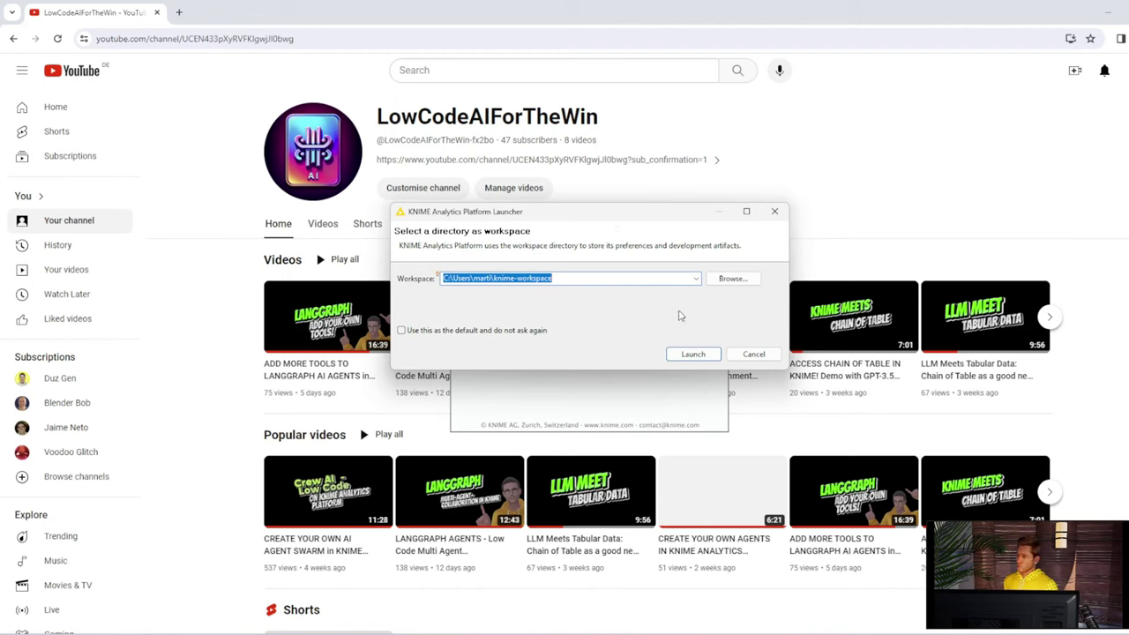
pyautogui.click(694, 354)
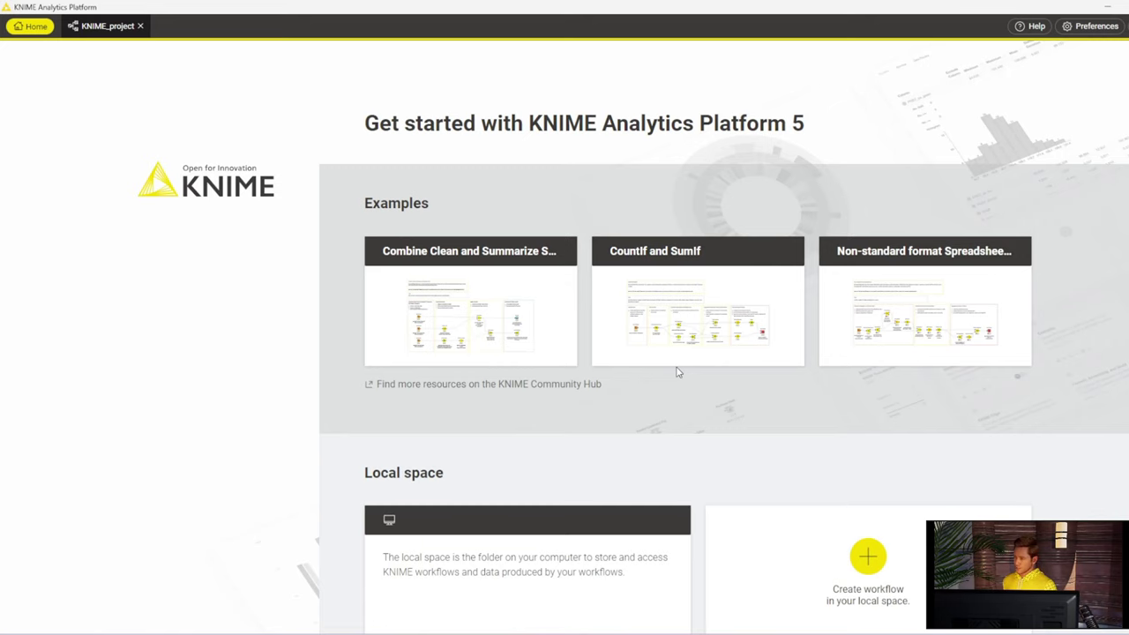
# Create a new workflow named KNIME_project from the Local space card on the home page
pyautogui.scroll(-3, 677, 371)
pyautogui.scroll(3, 677, 371)
pyautogui.scroll(-2, 677, 373)
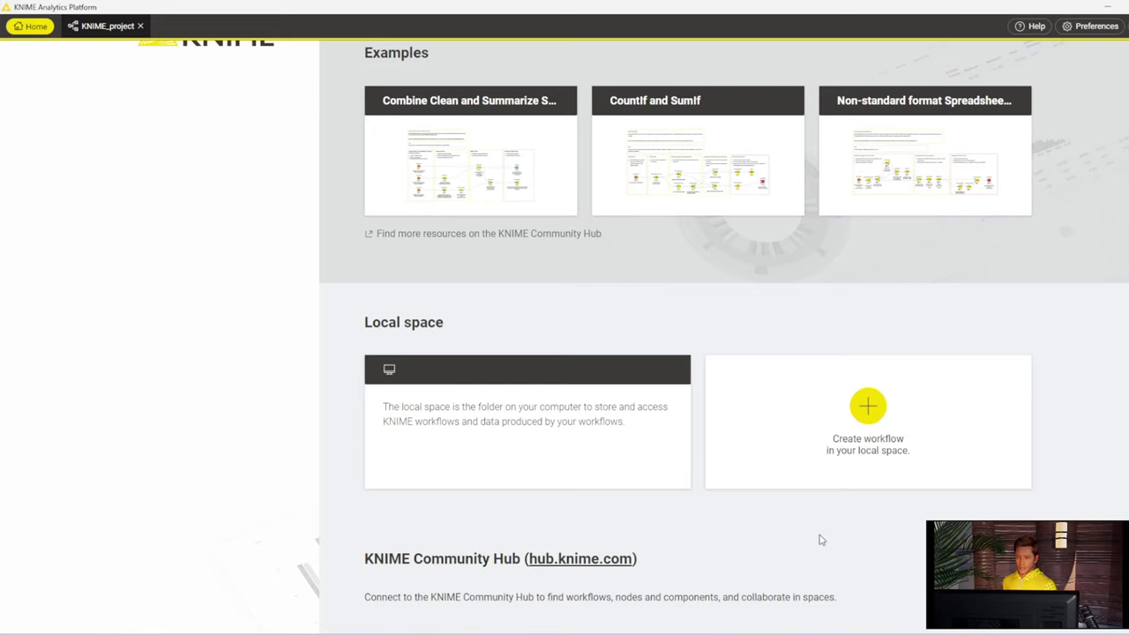
pyautogui.scroll(1, 820, 539)
pyautogui.scroll(-1, 794, 520)
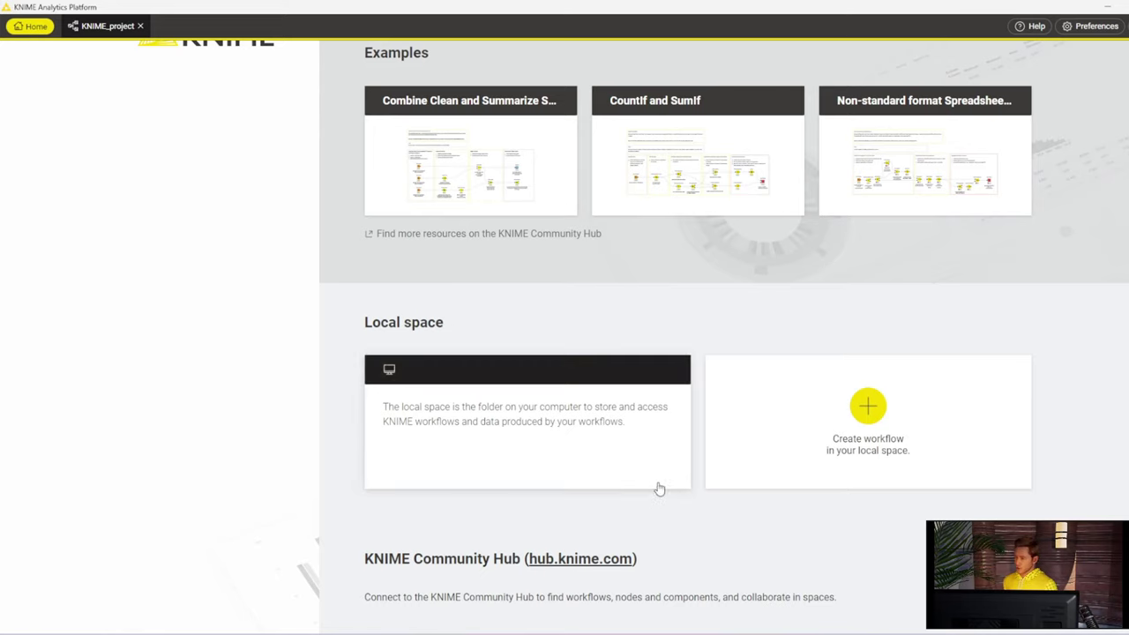
pyautogui.click(867, 409)
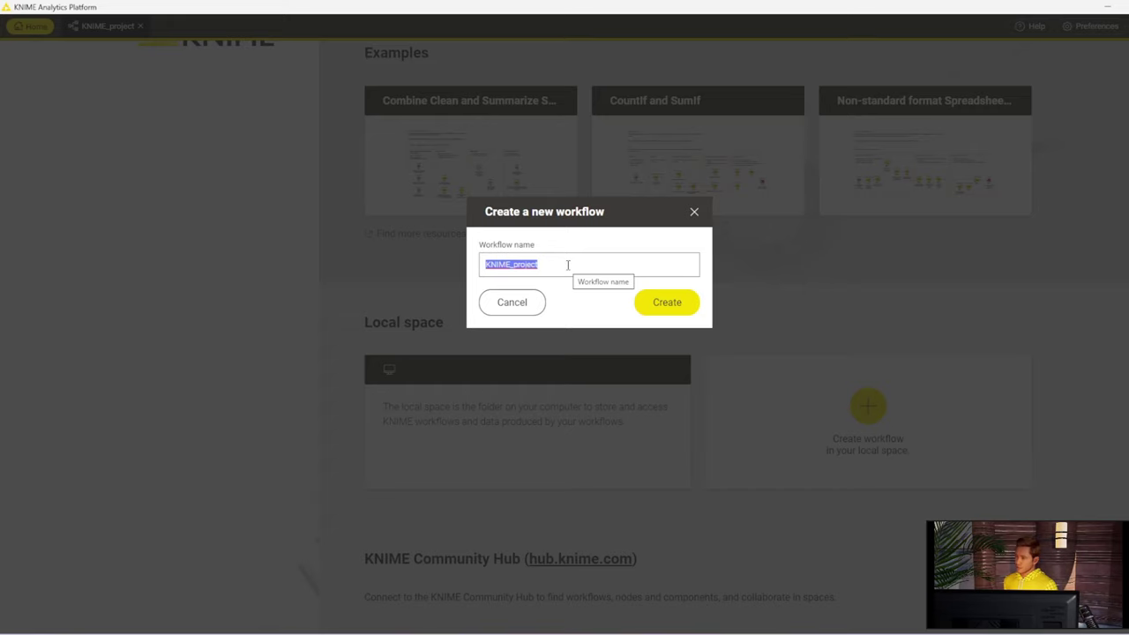
pyautogui.click(667, 307)
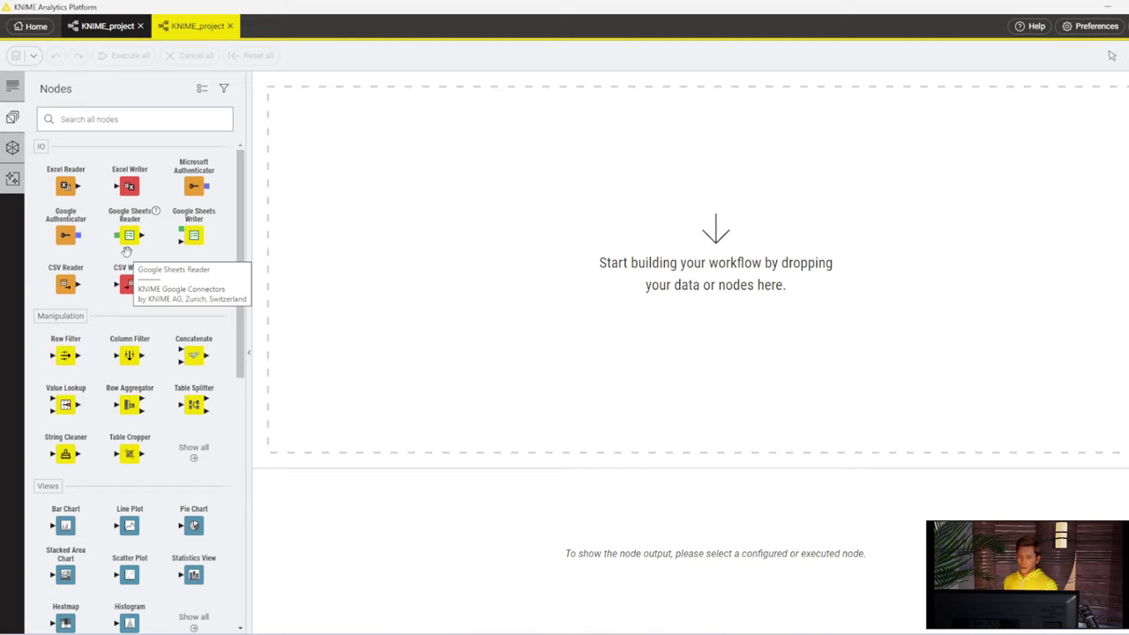
pyautogui.click(137, 121)
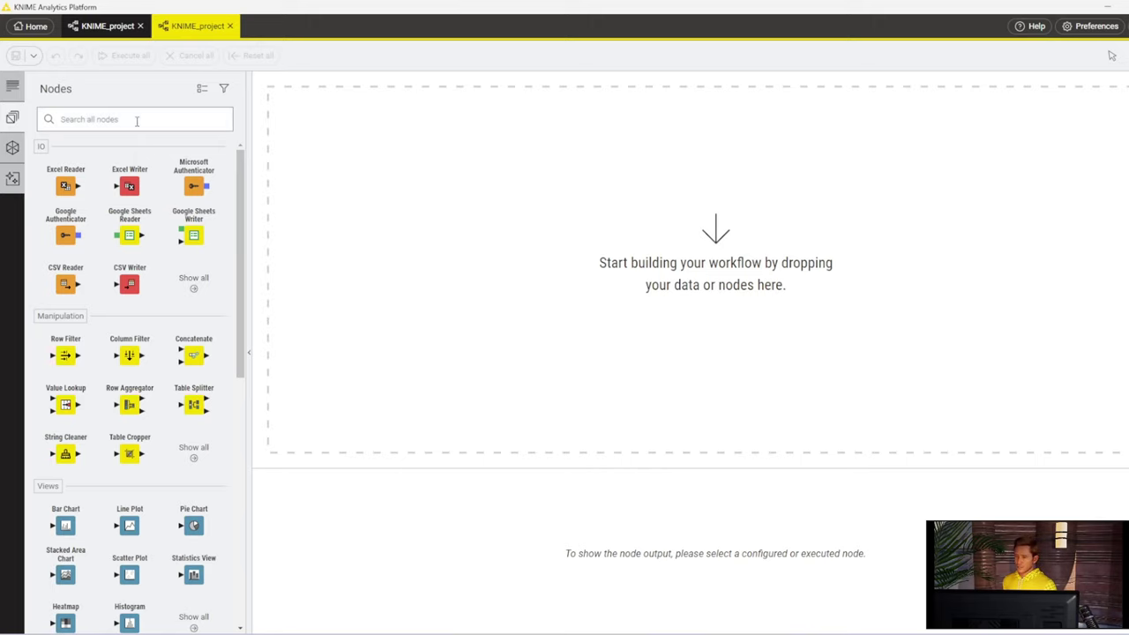
pyautogui.write('r')
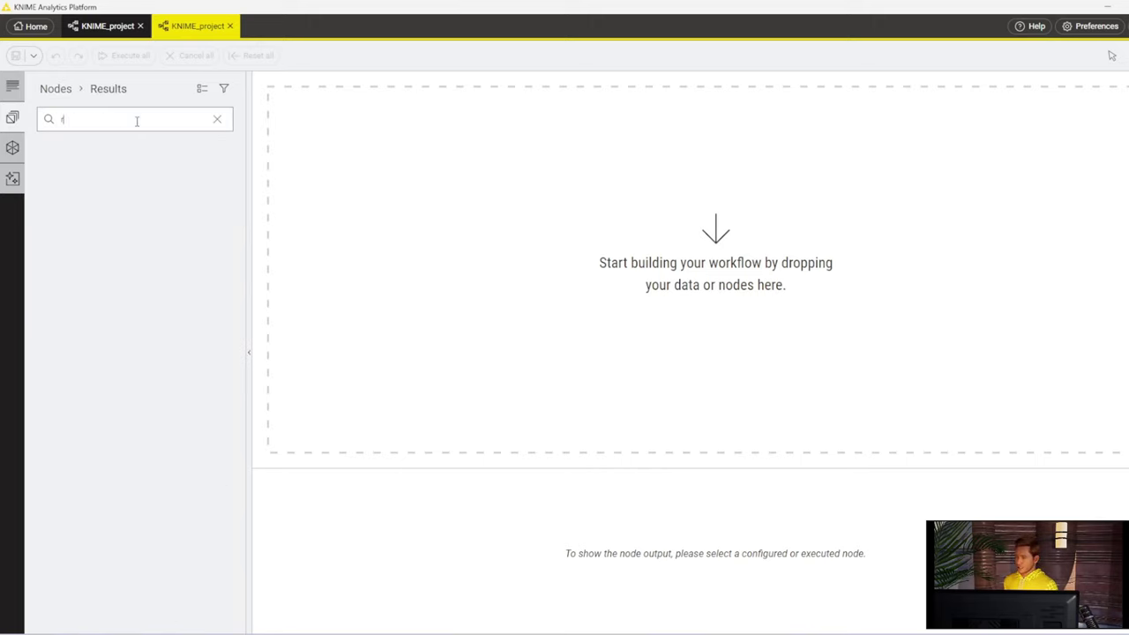
pyautogui.write('ule based')
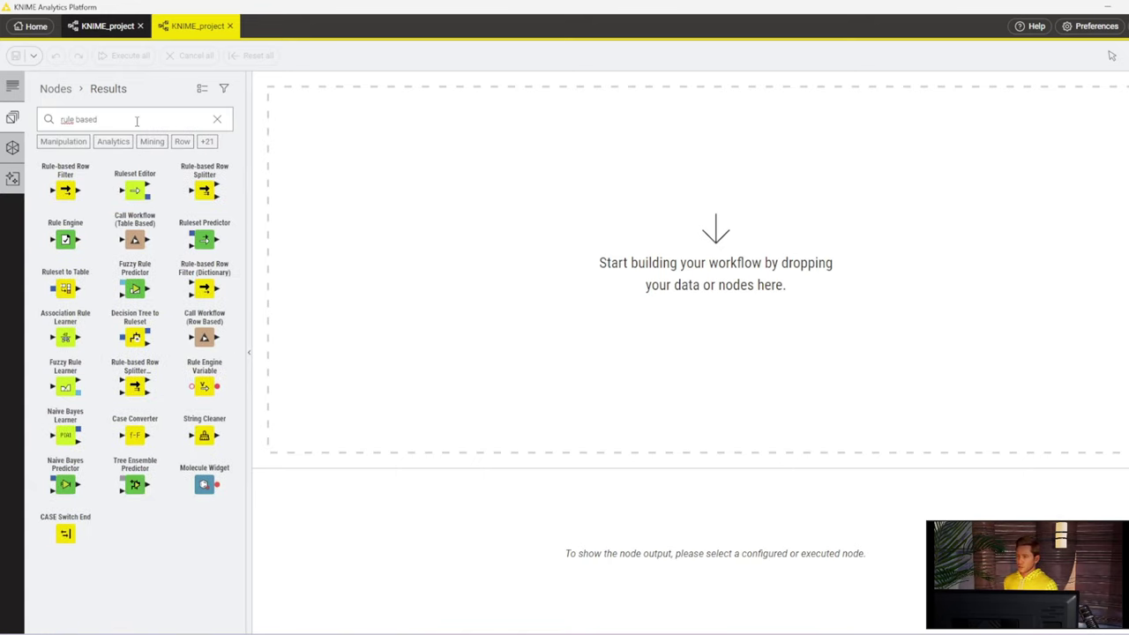
pyautogui.press('BackSpace')
pyautogui.press('BackSpace')
pyautogui.press('BackSpace')
pyautogui.press('BackSpace')
pyautogui.press('BackSpace')
pyautogui.press('BackSpace')
pyautogui.press('BackSpace')
pyautogui.press('BackSpace')
pyautogui.press('BackSpace')
pyautogui.press('BackSpace')
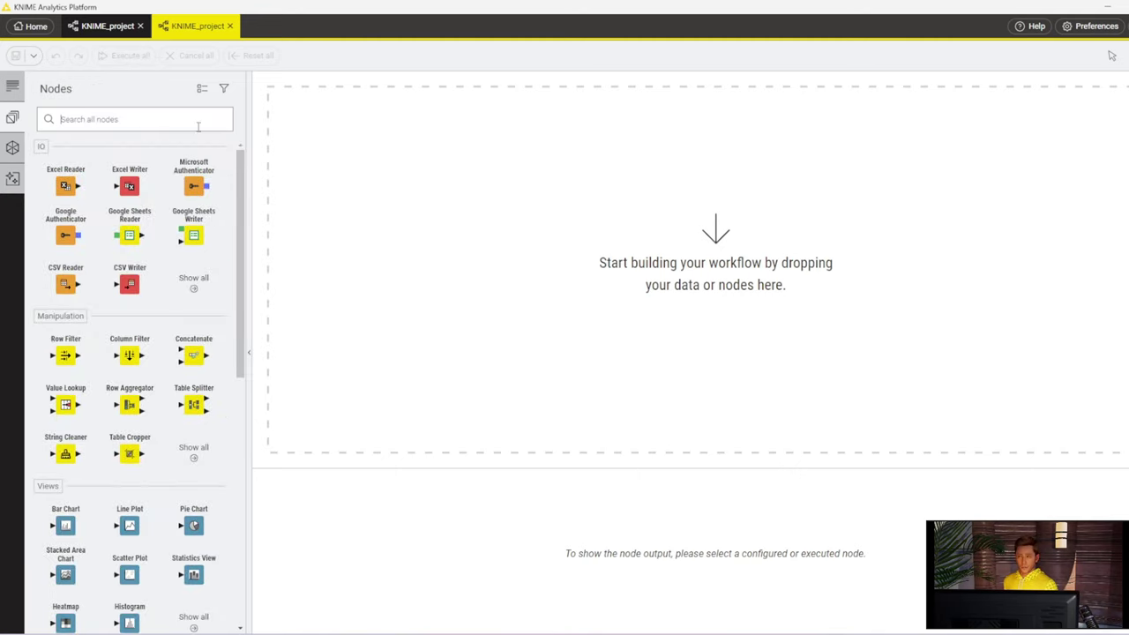
# Restrict the node repository to starter nodes and search it for 'rule based'
pyautogui.click(225, 91)
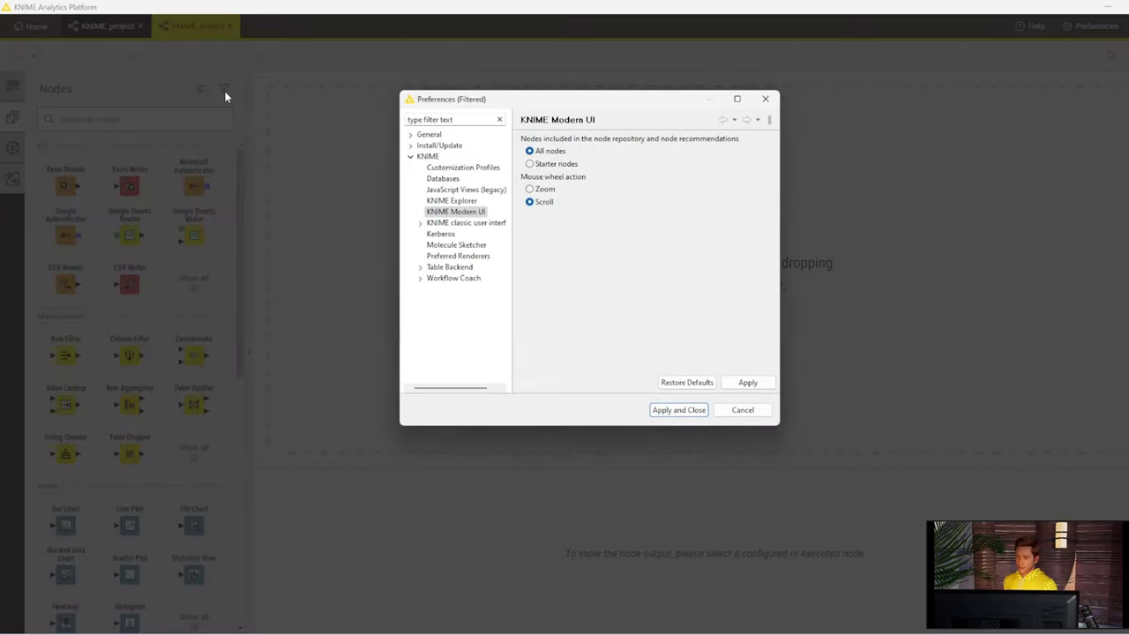
pyautogui.click(532, 166)
pyautogui.click(685, 410)
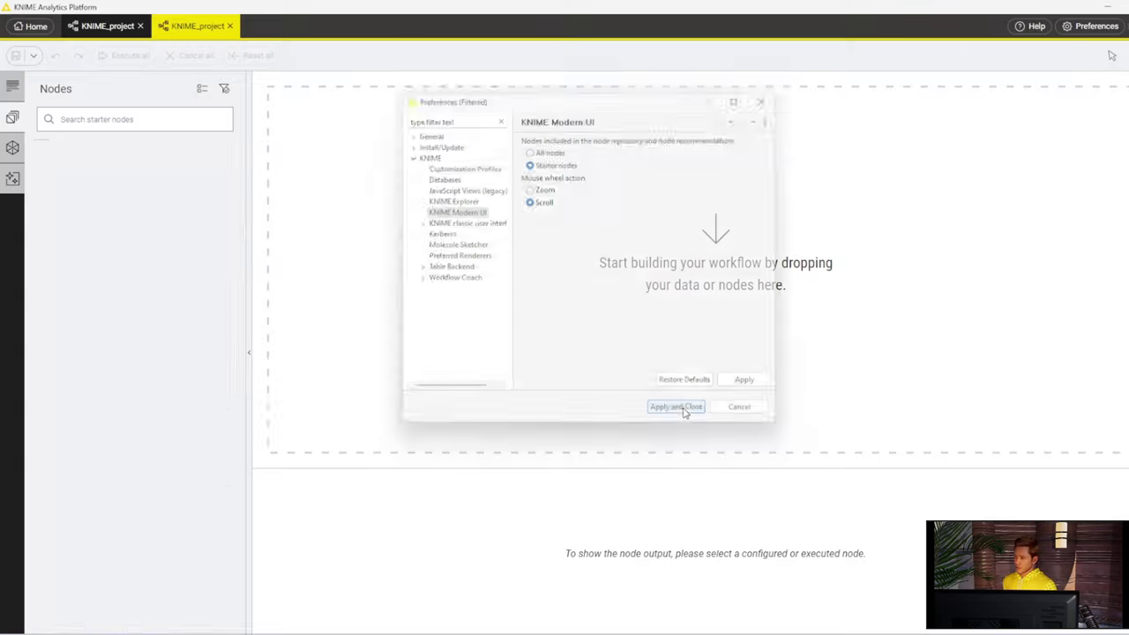
pyautogui.click(96, 116)
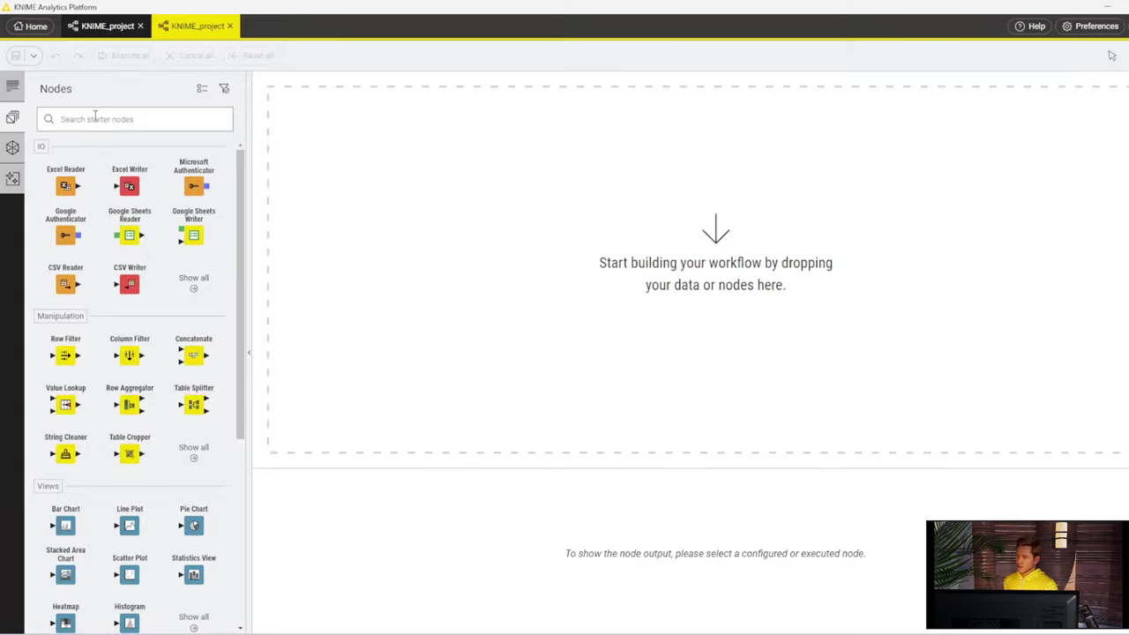
pyautogui.write('rule base')
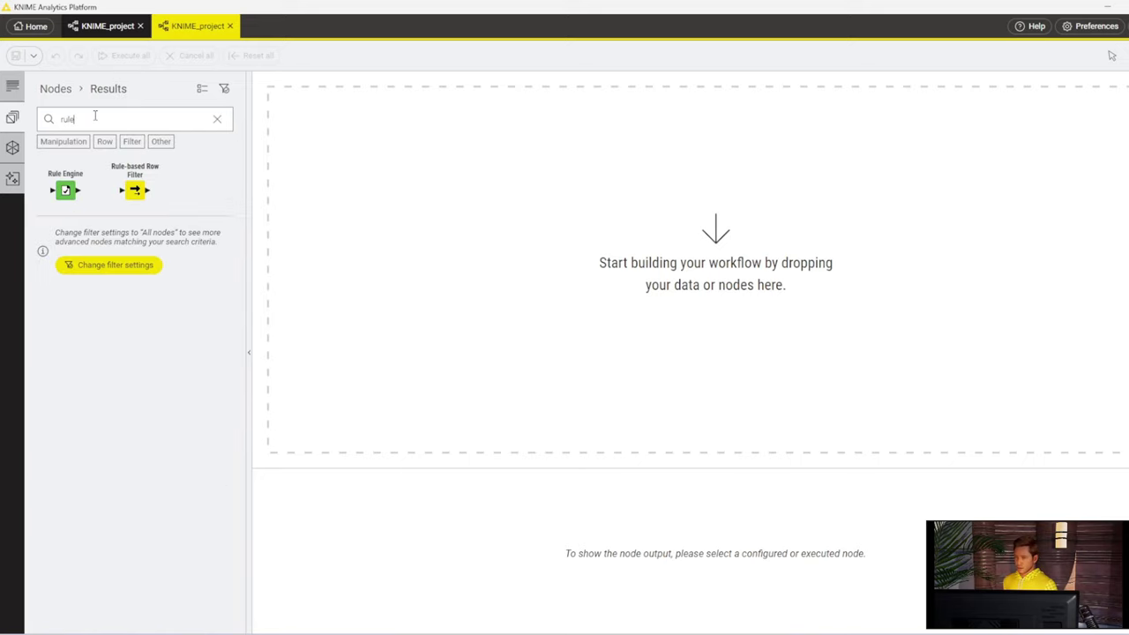
pyautogui.press('BackSpace')
pyautogui.press('BackSpace')
pyautogui.press('BackSpace')
pyautogui.press('BackSpace')
pyautogui.press('BackSpace')
pyautogui.press('BackSpace')
pyautogui.press('BackSpace')
pyautogui.write('les')
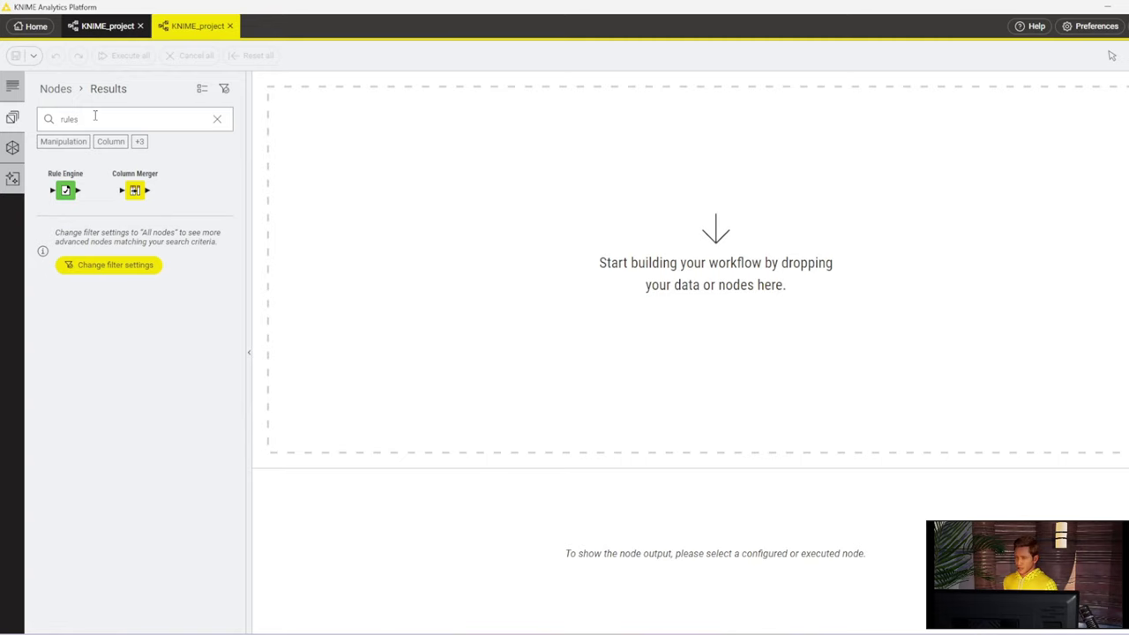
pyautogui.press('BackSpace')
pyautogui.write('based')
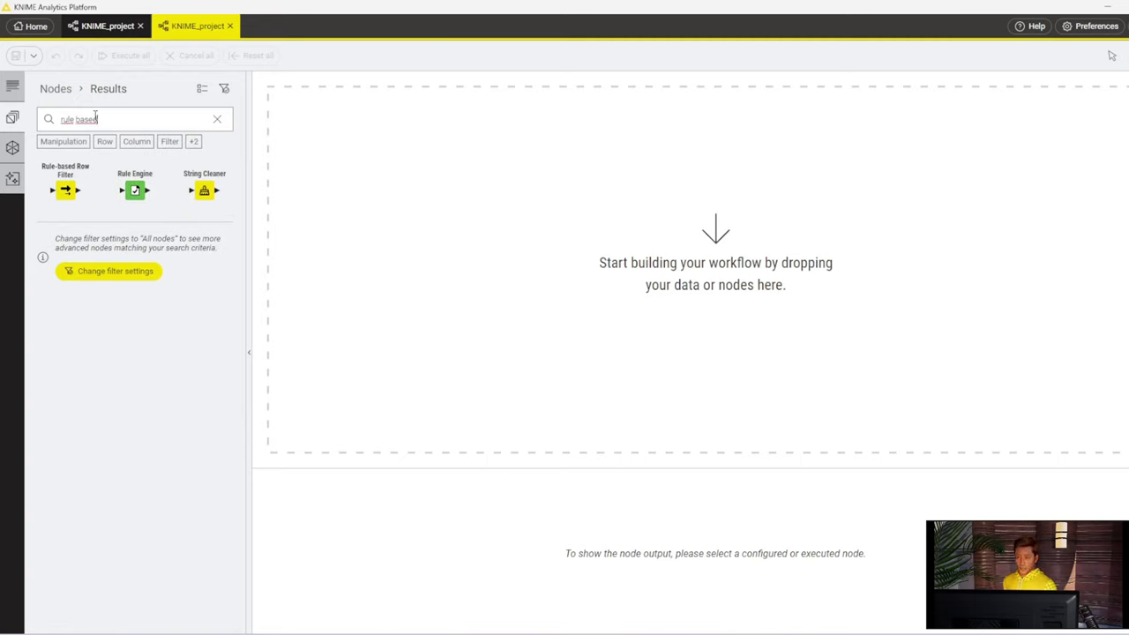
# Switch the node repository filter back to All nodes
pyautogui.click(224, 88)
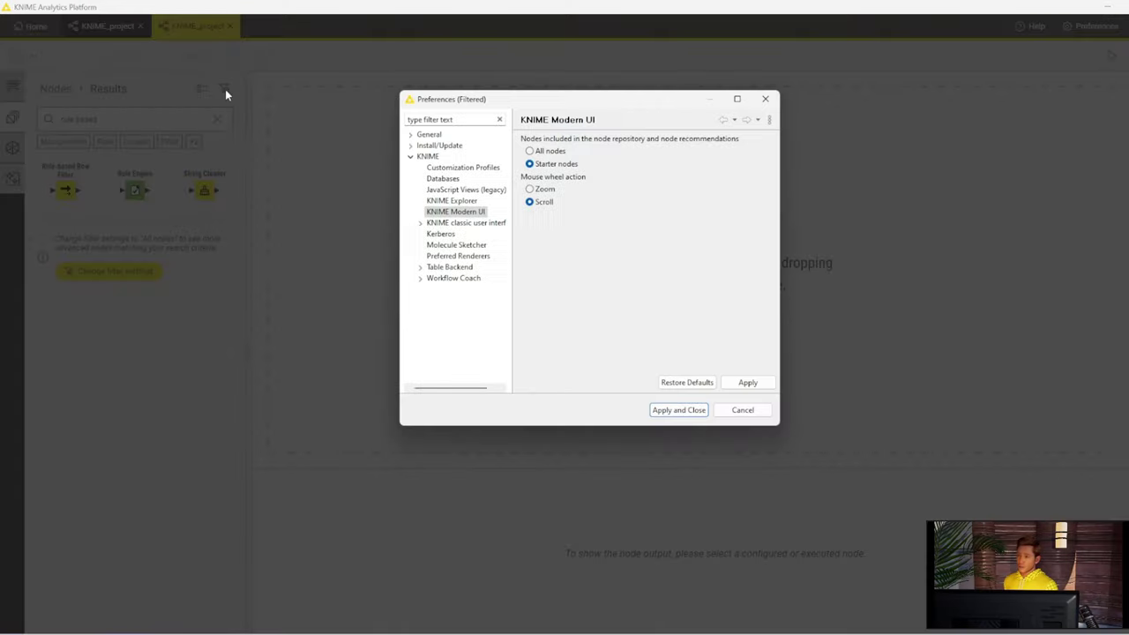
pyautogui.click(529, 151)
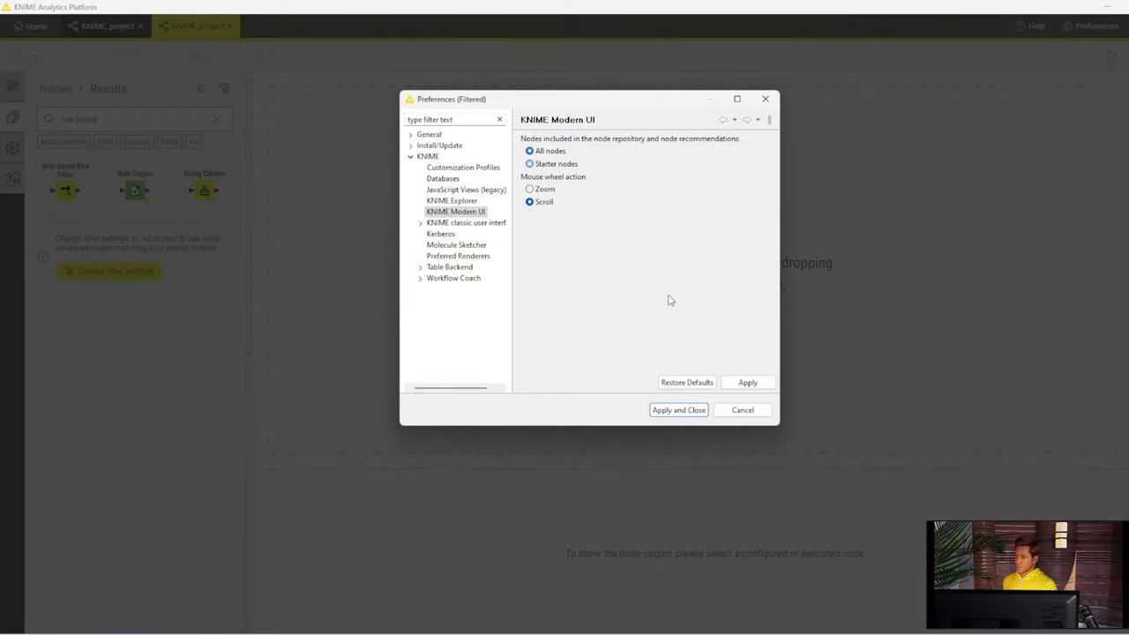
pyautogui.click(679, 410)
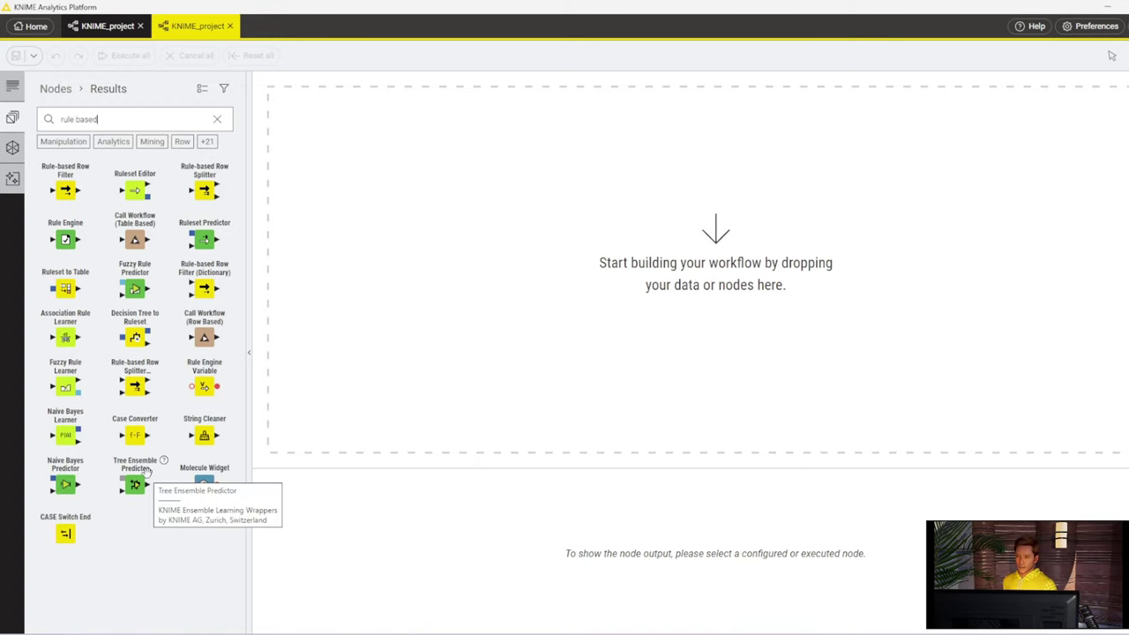
pyautogui.click(223, 88)
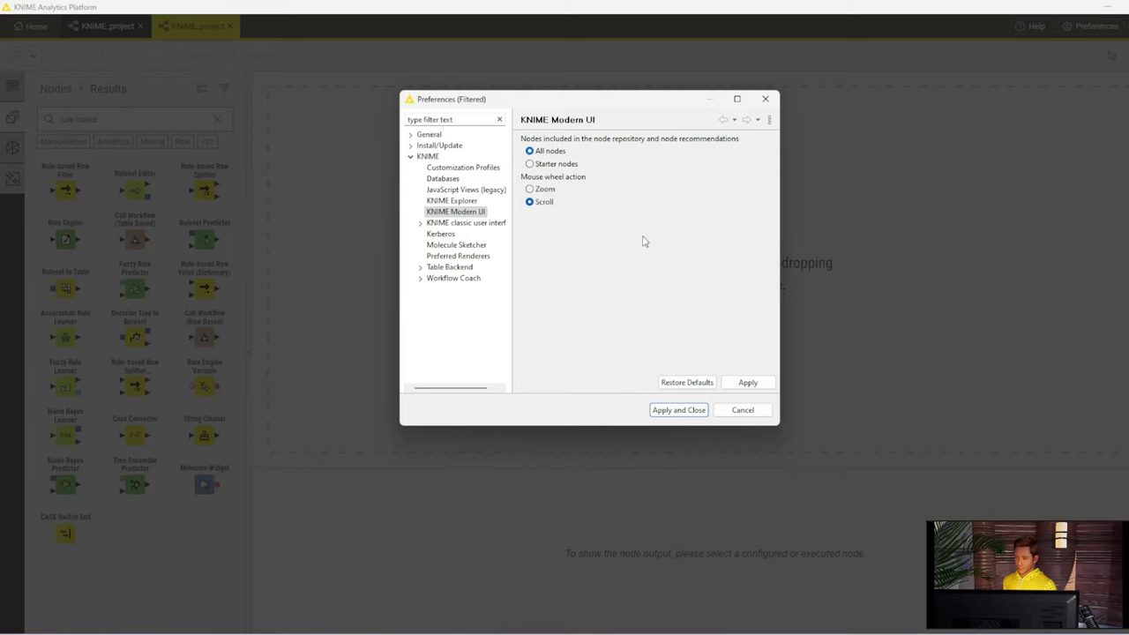
pyautogui.click(767, 101)
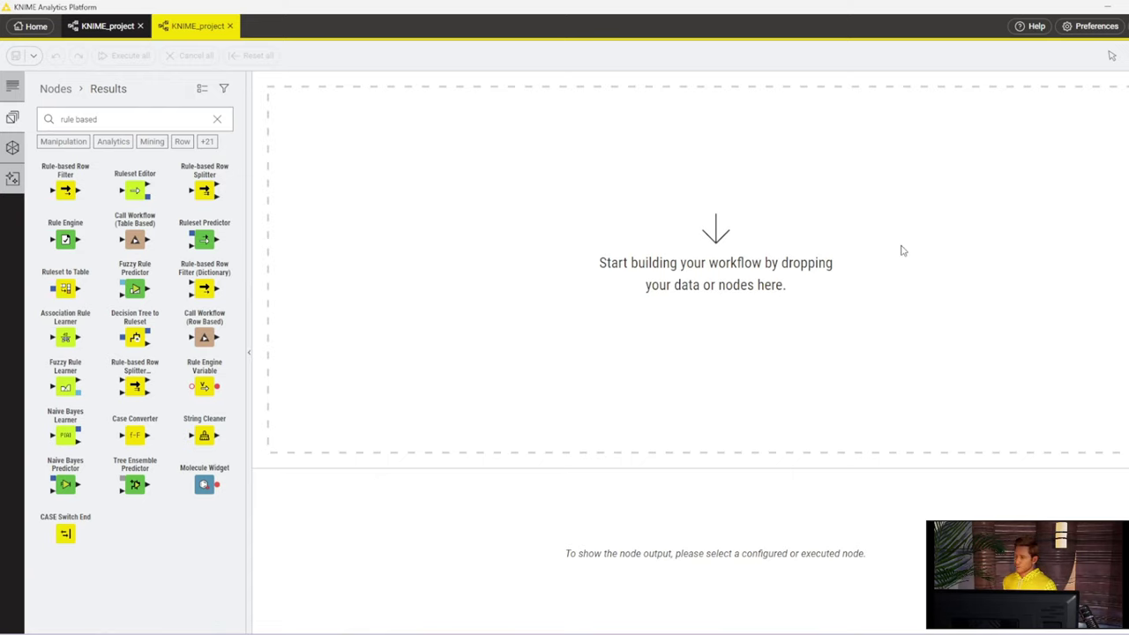
# Open the extension installer, search 'Expressions' and select KNIME Expressions for installation
pyautogui.click(1126, 26)
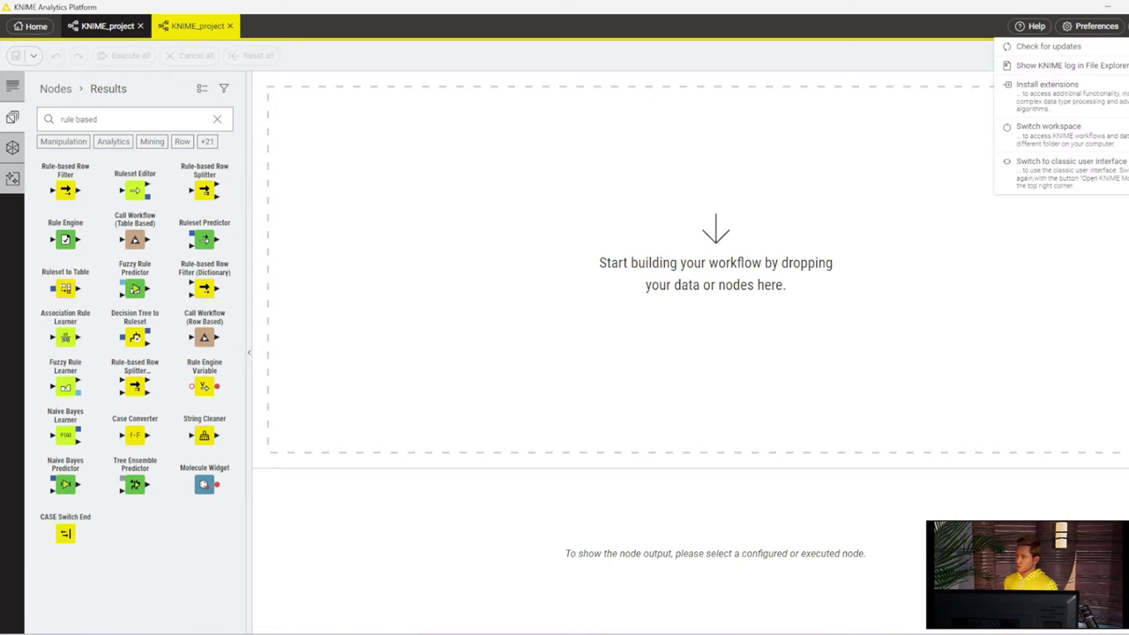
pyautogui.click(1051, 92)
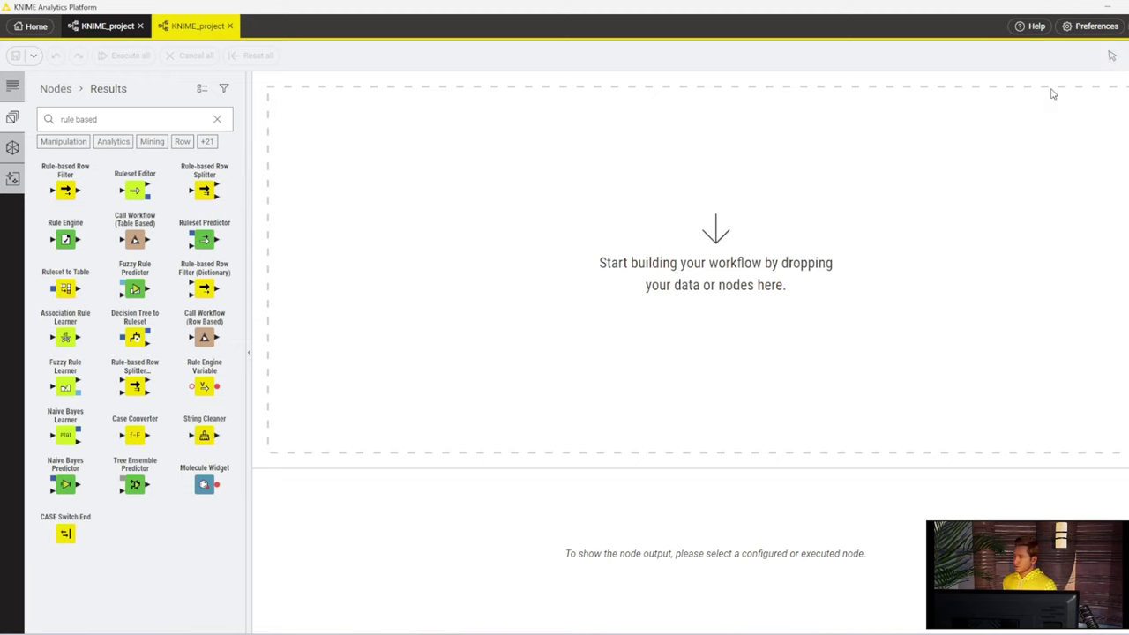
pyautogui.moveTo(932, 174); pyautogui.dragTo(770, 149)
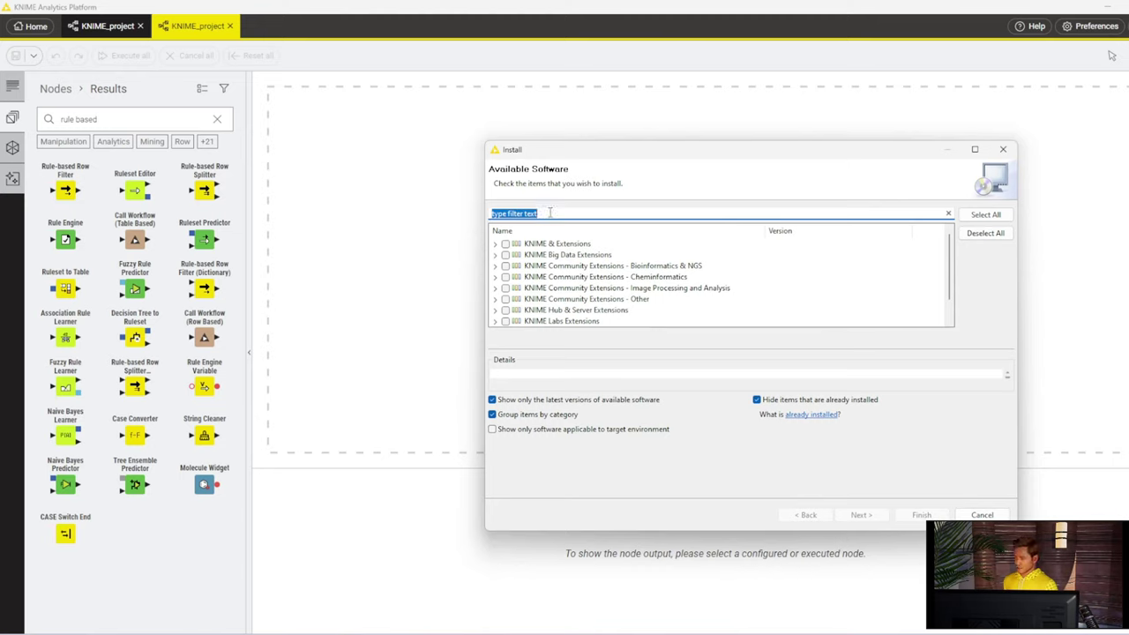
pyautogui.write('Expressions')
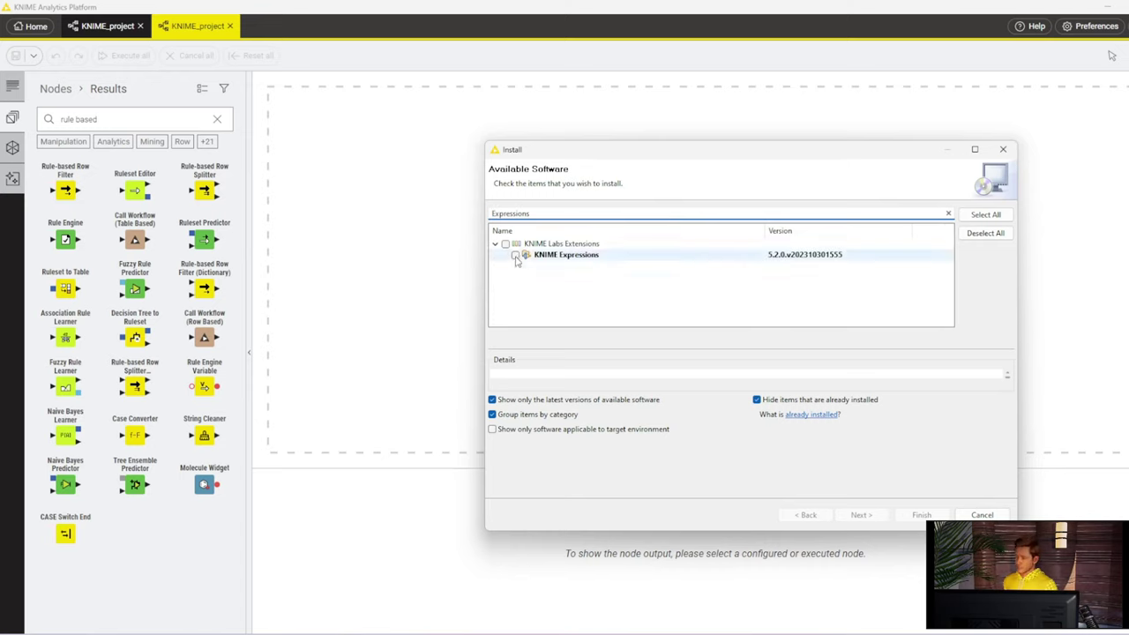
pyautogui.click(515, 255)
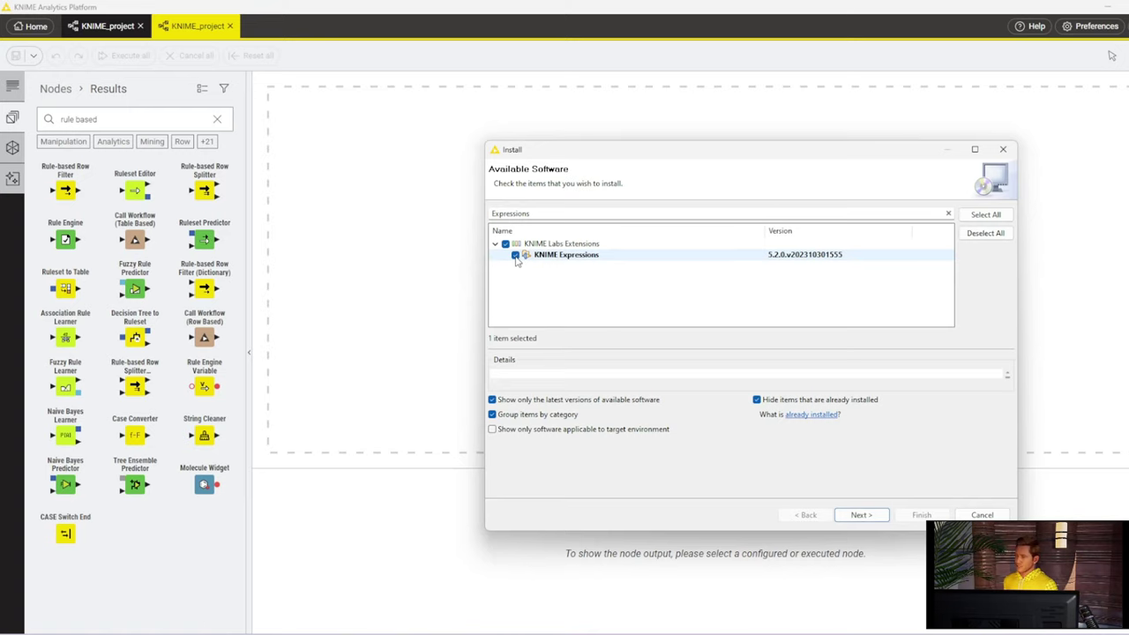
pyautogui.click(861, 515)
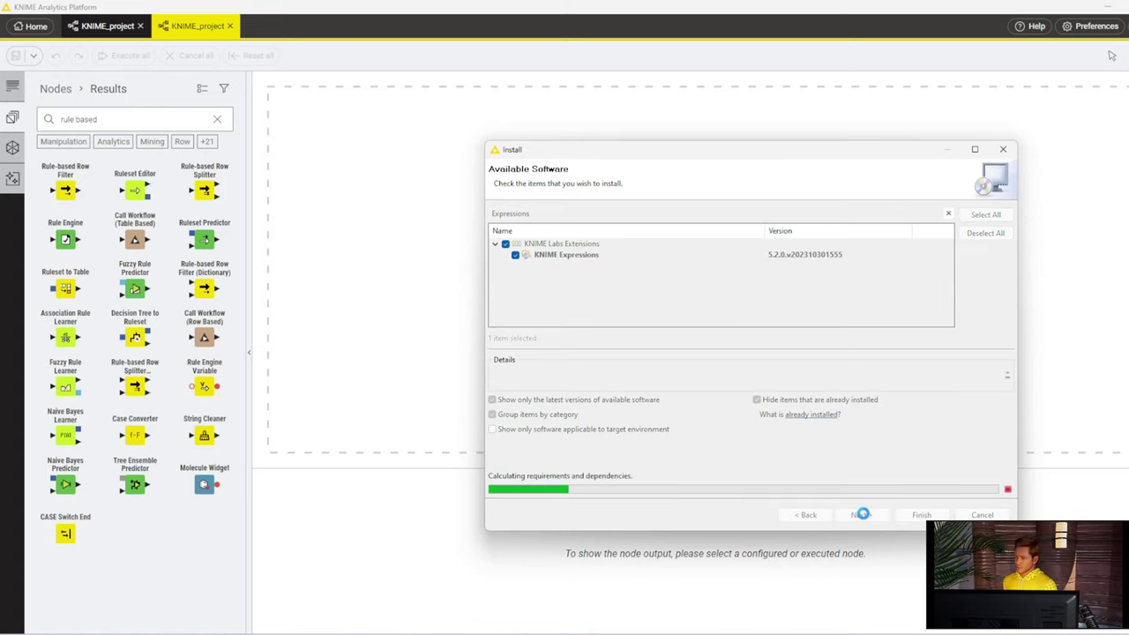
# Review the install details, accept the license and finish installing KNIME Expressions
pyautogui.click(538, 228)
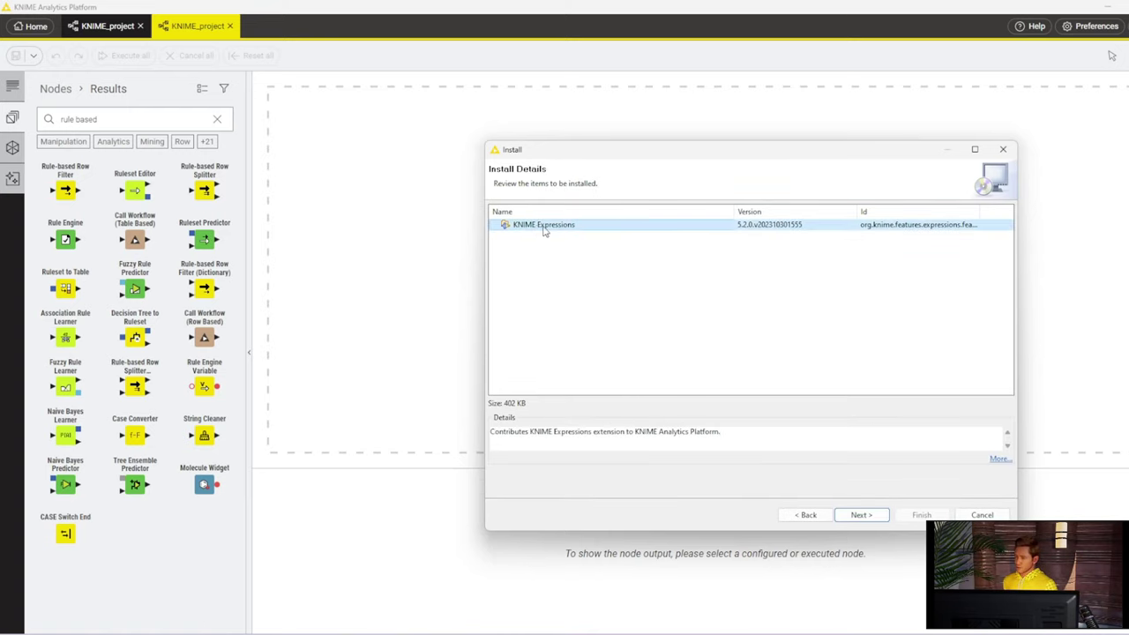
pyautogui.click(858, 516)
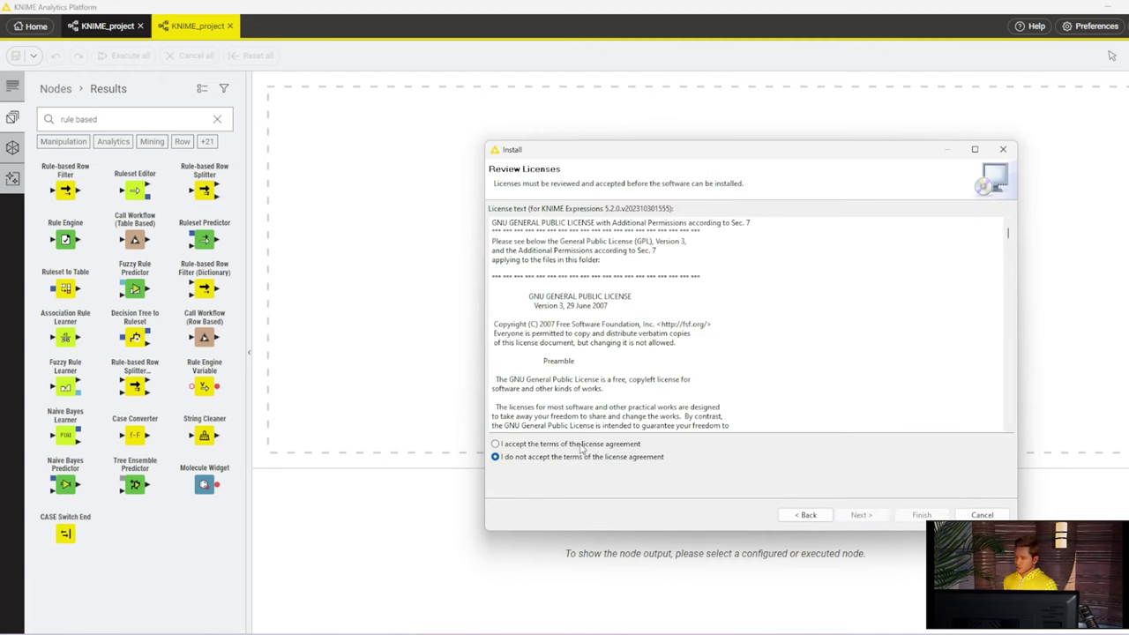
pyautogui.click(496, 444)
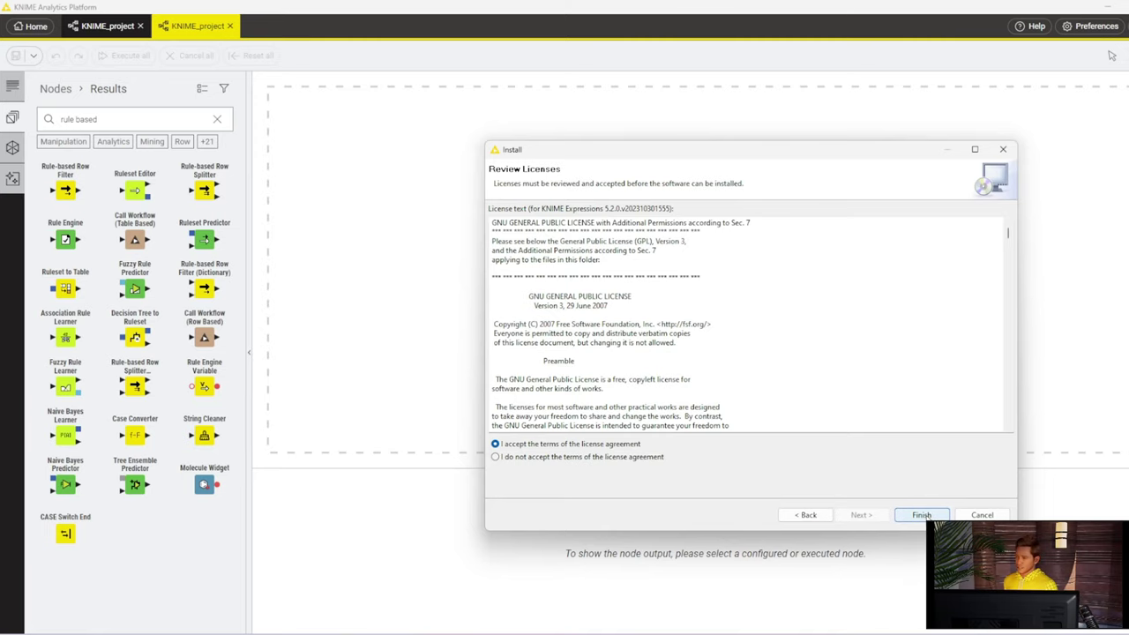
pyautogui.click(921, 516)
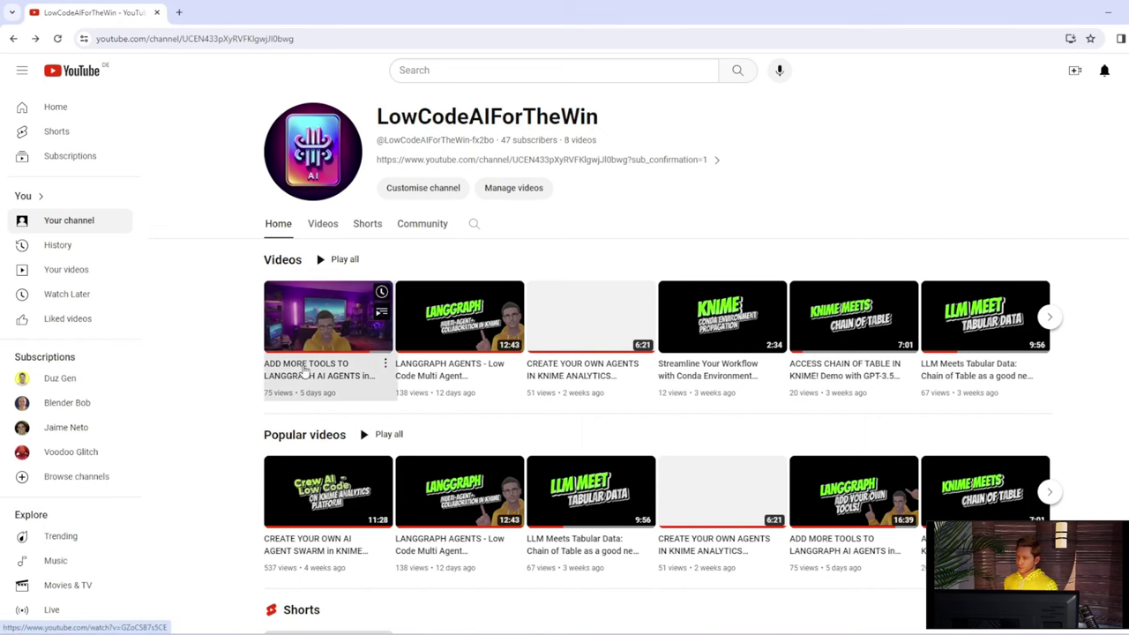
# Open the 'Add more tools to LangGraph AI agents' video and follow its hub.knime.com workflow link
pyautogui.click(303, 371)
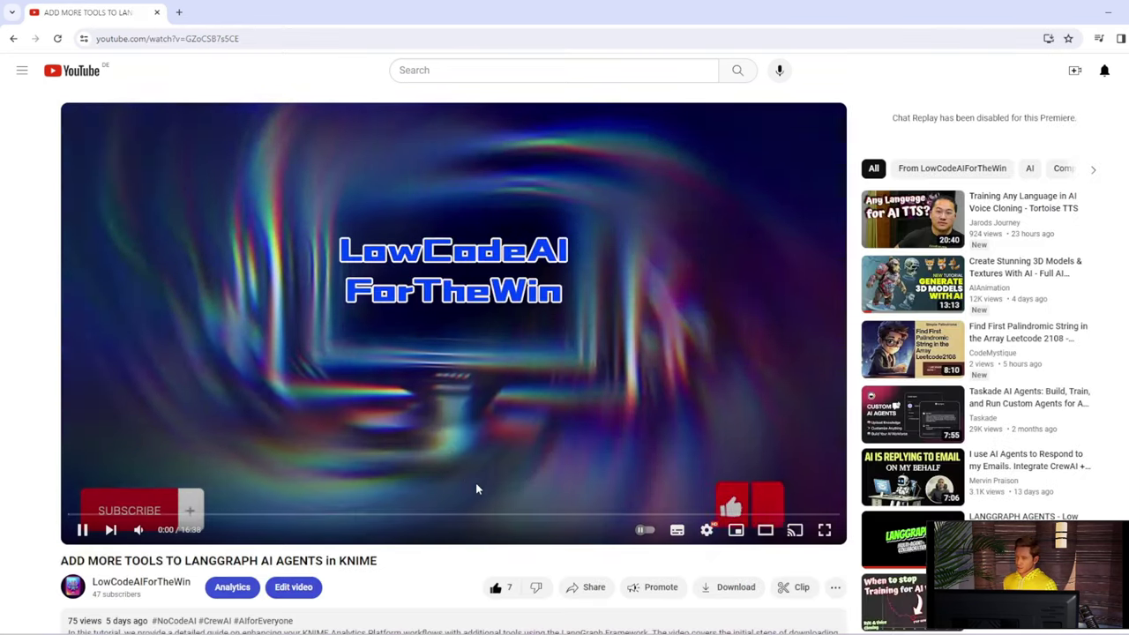
pyautogui.scroll(-2, 476, 486)
pyautogui.click(220, 473)
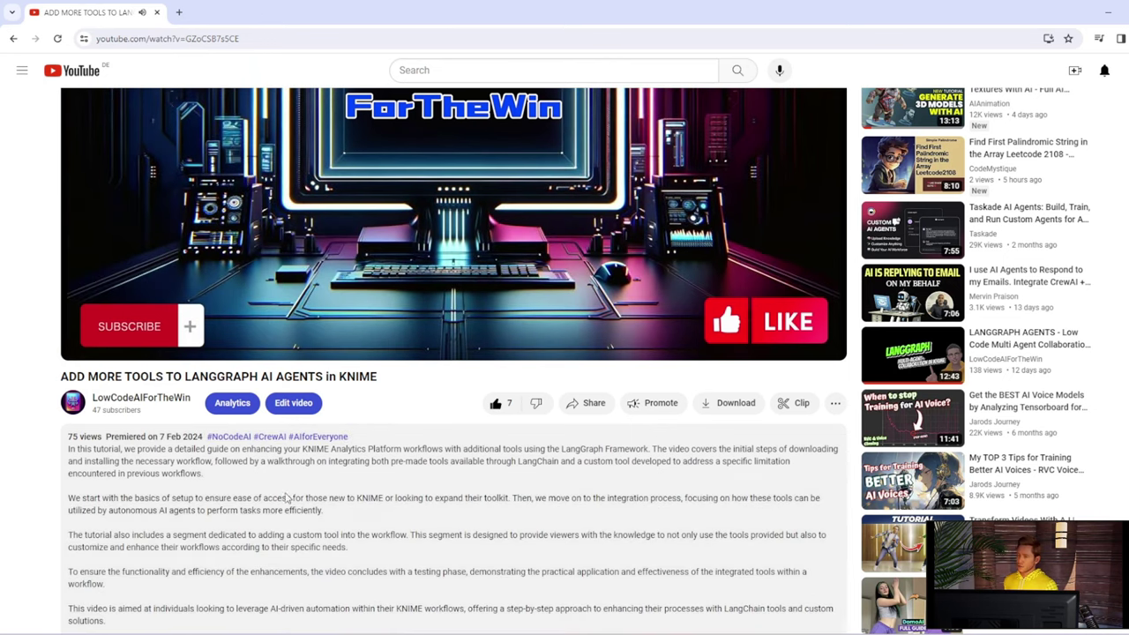
pyautogui.scroll(-3, 362, 512)
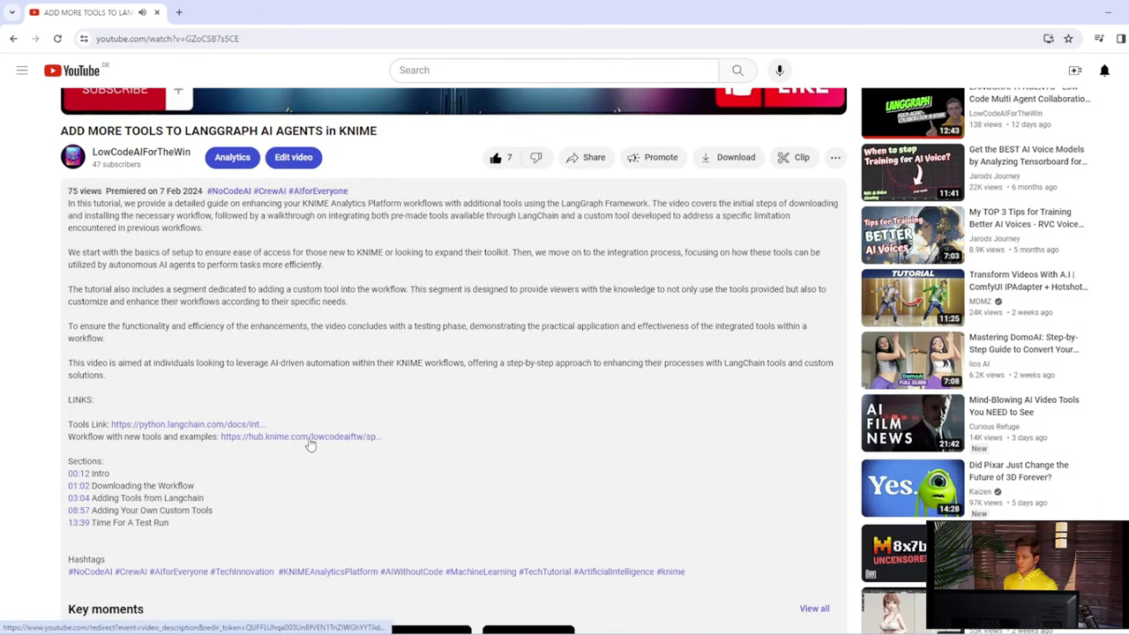
pyautogui.click(305, 438)
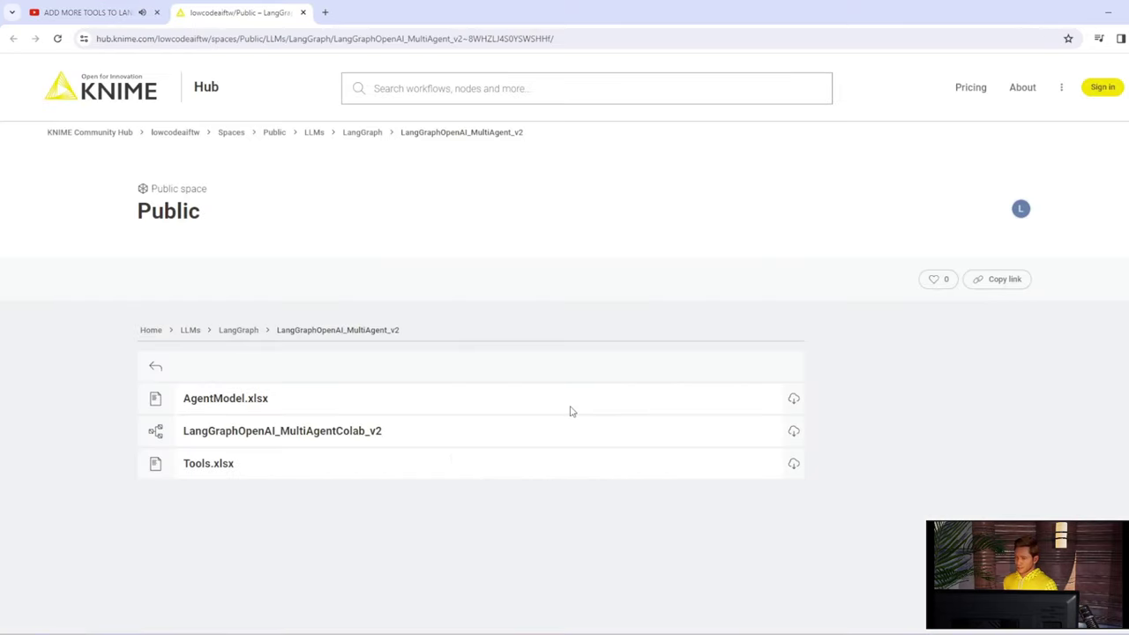
# Float Chrome over KNIME and drag the LangGraphOpenAI_MultiAgentColab_v2 link onto the canvas
pyautogui.click(1127, 12)
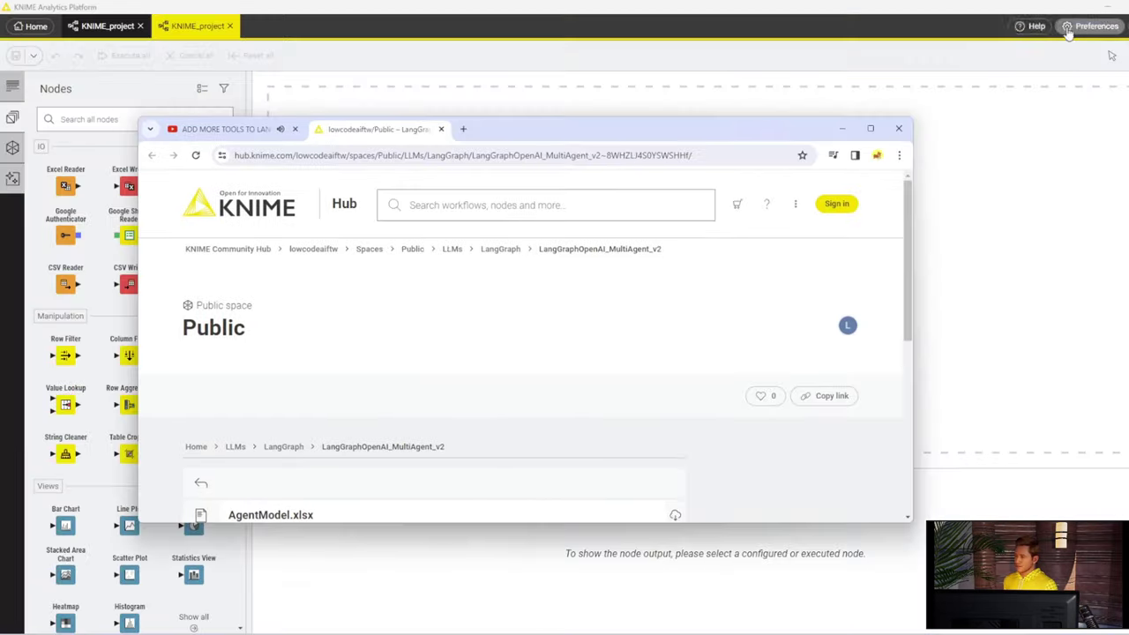
pyautogui.moveTo(668, 124); pyautogui.dragTo(891, 50)
pyautogui.scroll(-2, 719, 326)
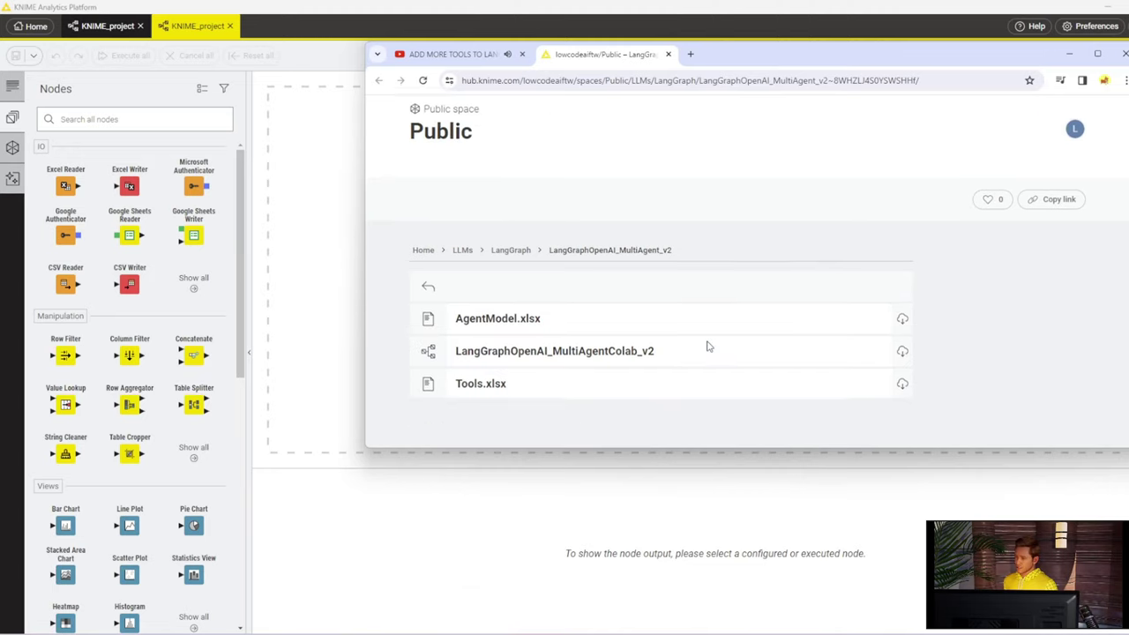
pyautogui.moveTo(638, 356); pyautogui.dragTo(327, 260)
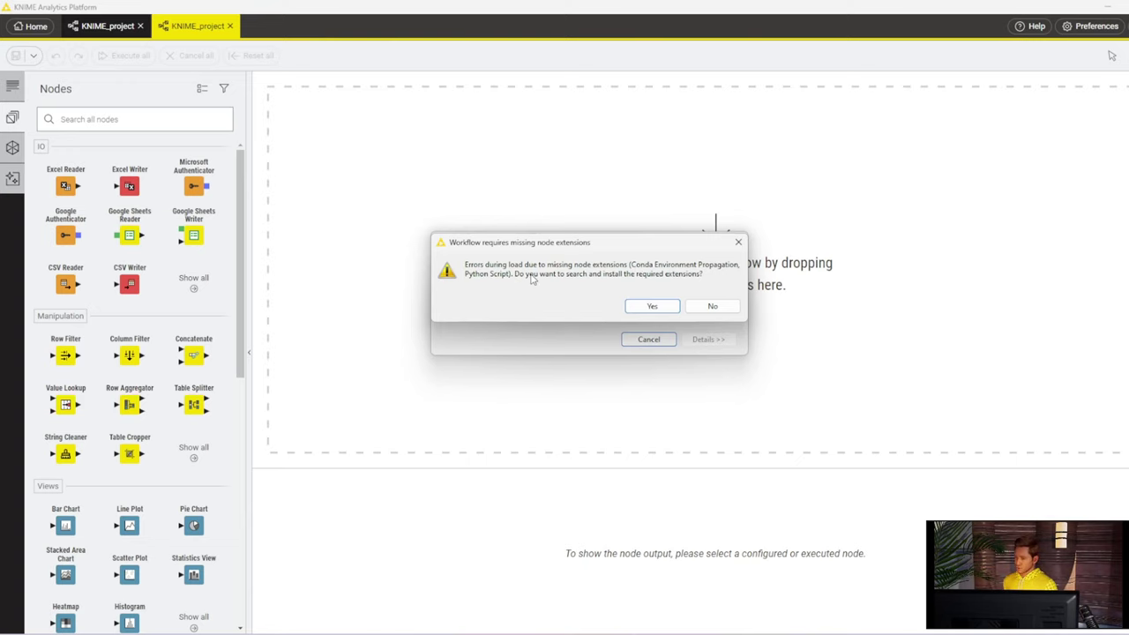
# Install the KNIME Conda Integration and KNIME Python Integration extensions, declining the restart
pyautogui.click(655, 308)
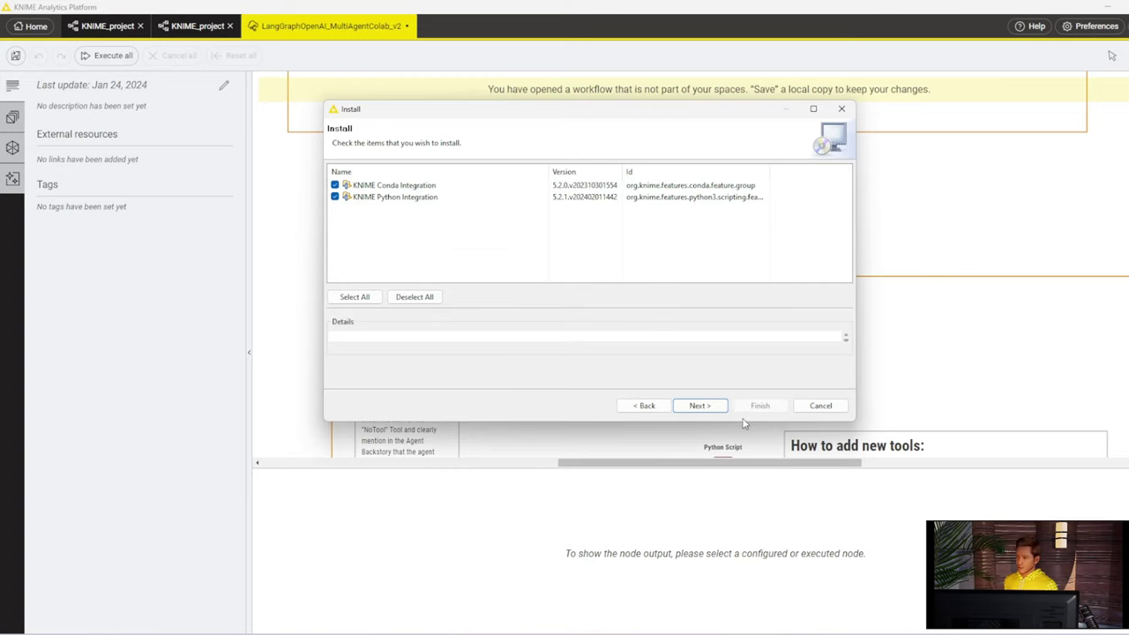
pyautogui.click(701, 407)
pyautogui.click(757, 403)
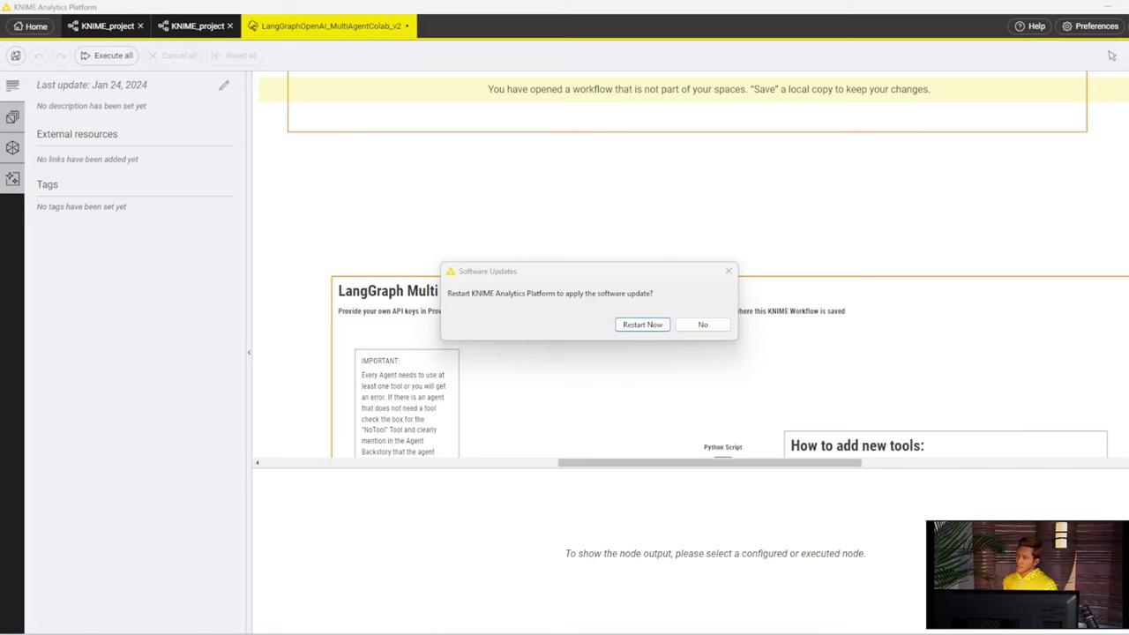
pyautogui.click(711, 326)
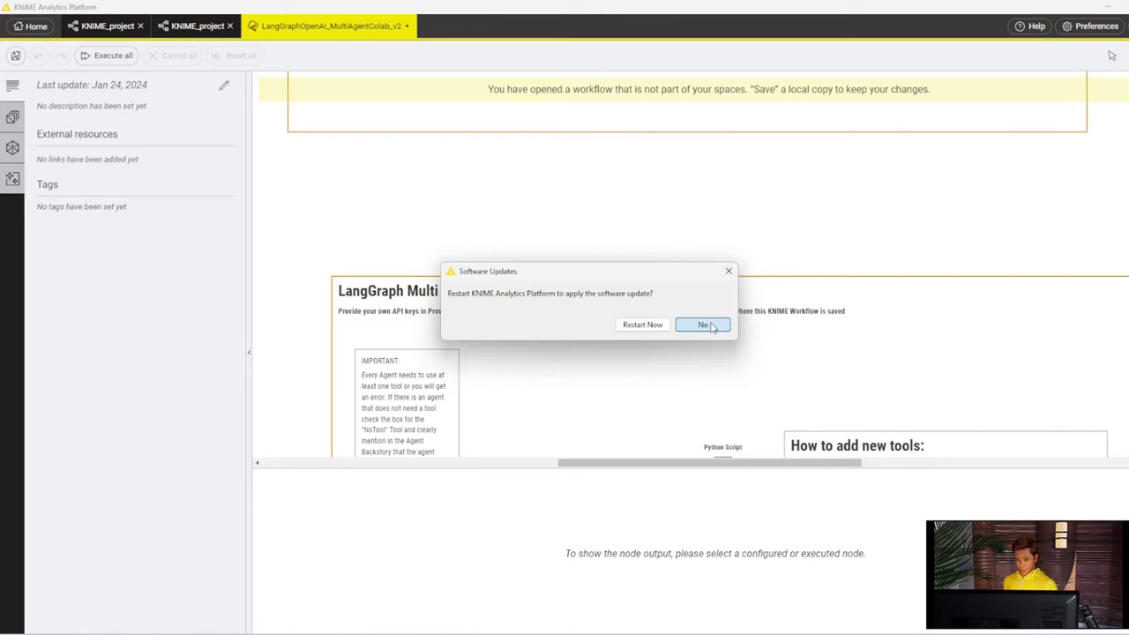
pyautogui.click(711, 326)
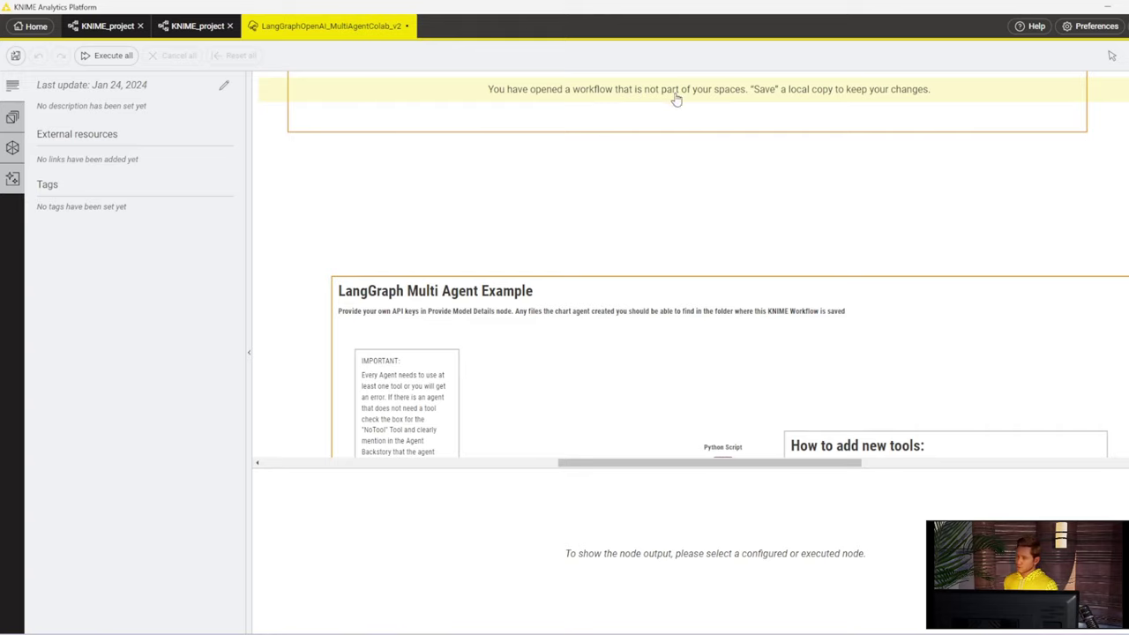
# Save a copy of the LangGraph workflow into LOCAL (Local Workspace)
pyautogui.click(197, 27)
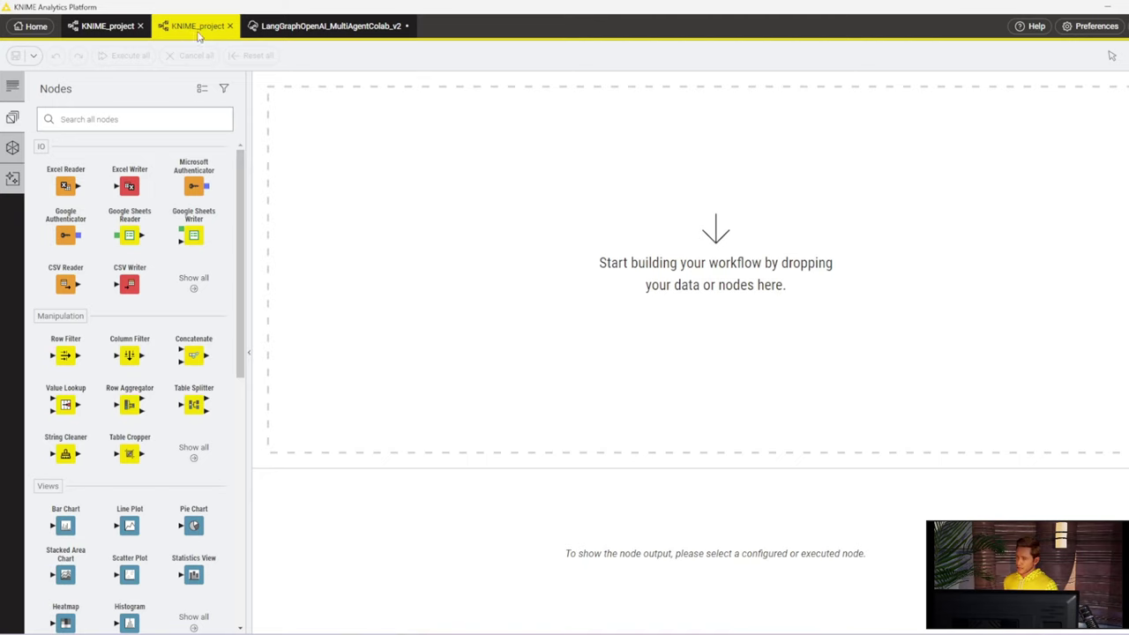
pyautogui.click(308, 28)
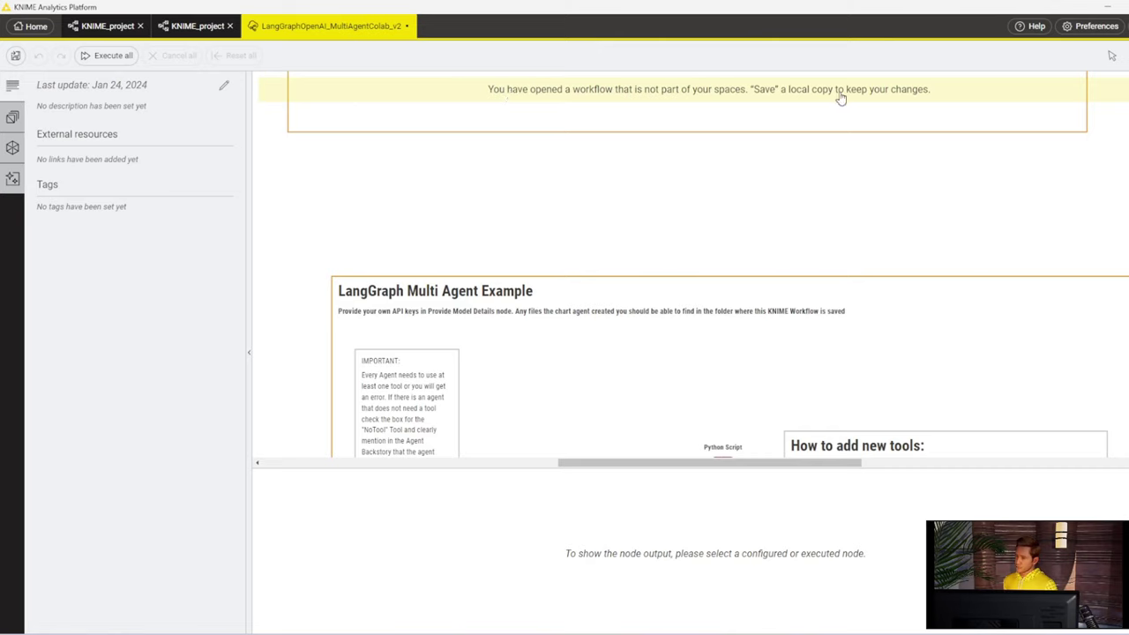
pyautogui.click(16, 57)
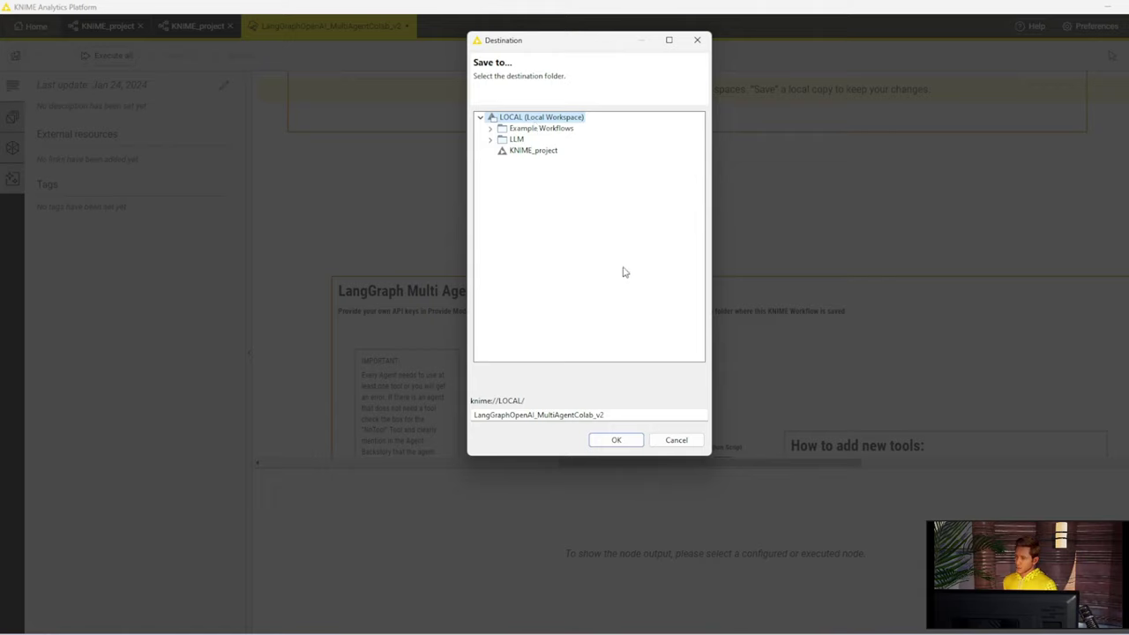
pyautogui.click(615, 440)
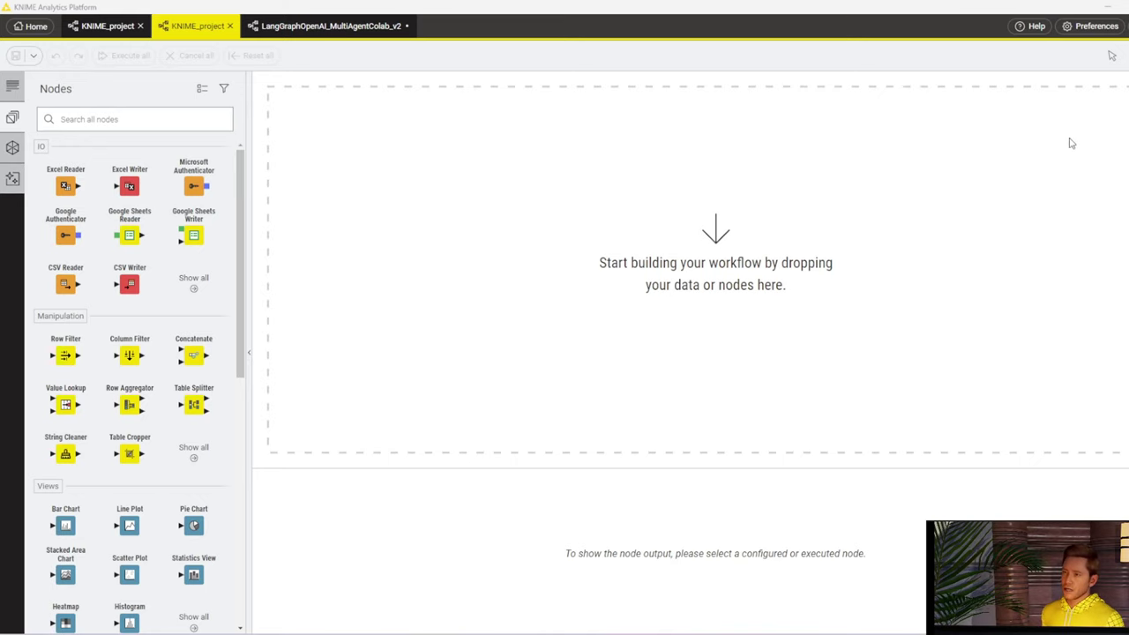
# Check that the Conda preference points to miniconda3, then view the Python preferences page
pyautogui.click(1076, 31)
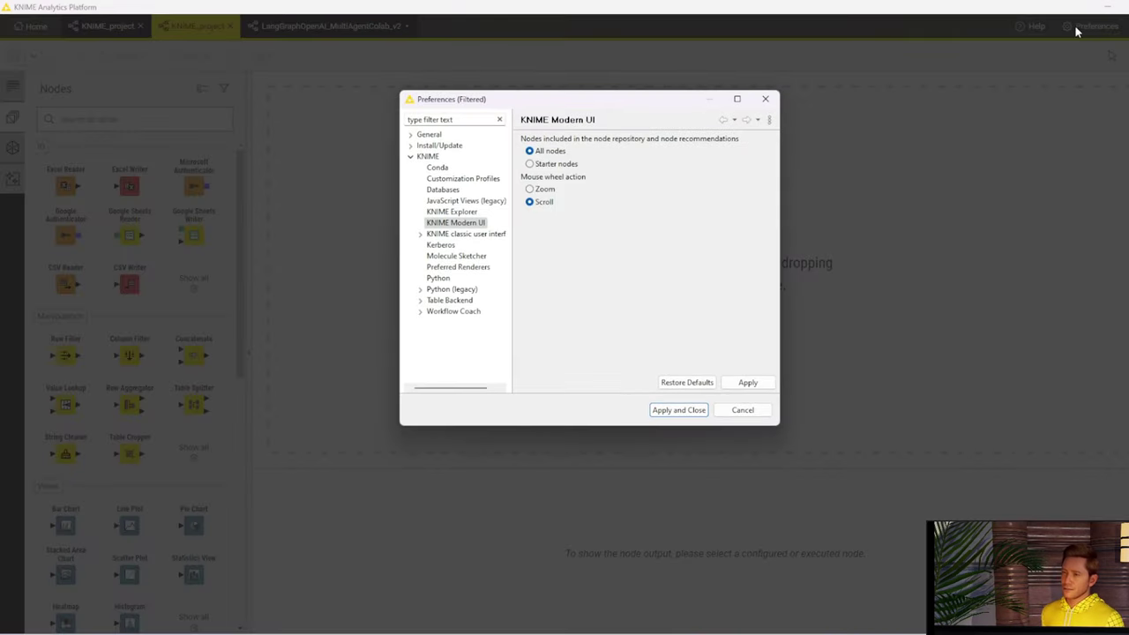
pyautogui.click(410, 158)
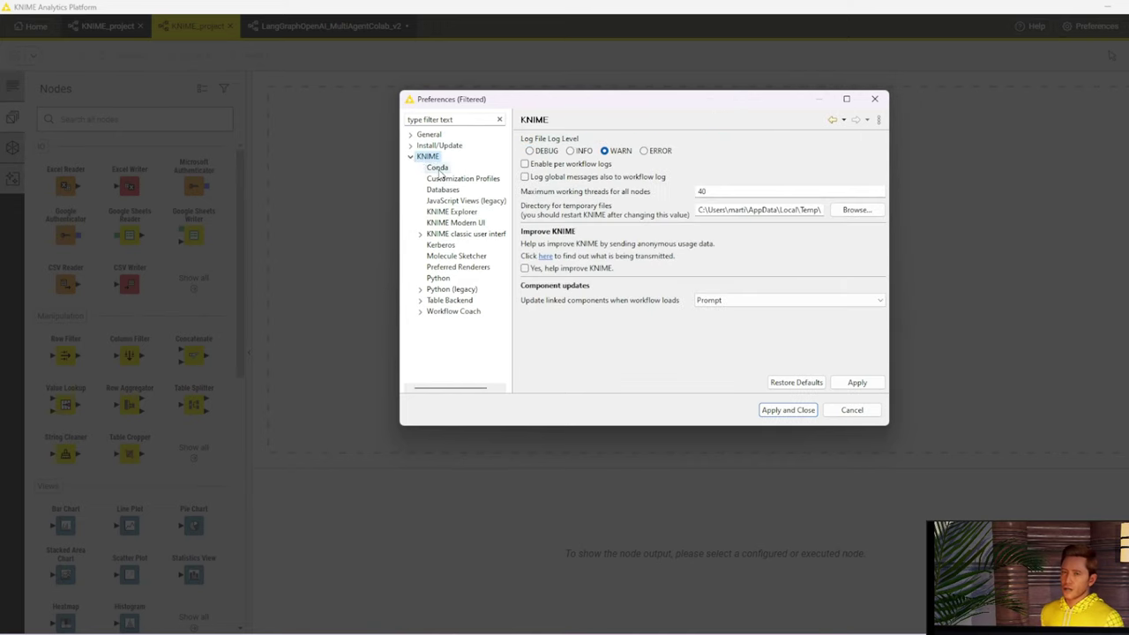
pyautogui.click(438, 169)
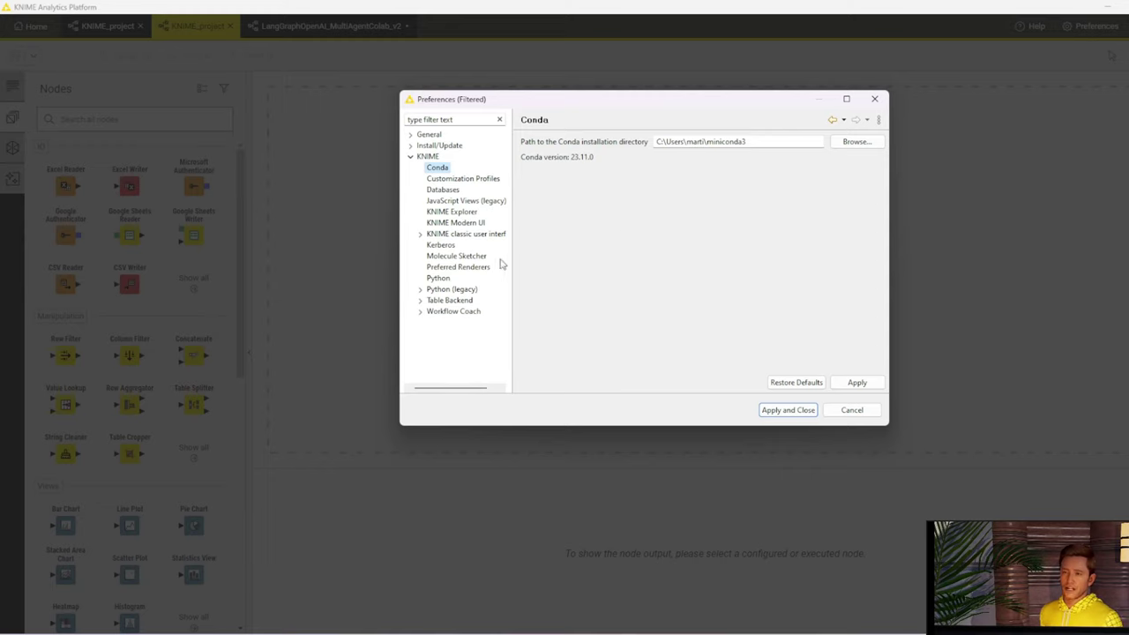
pyautogui.click(439, 279)
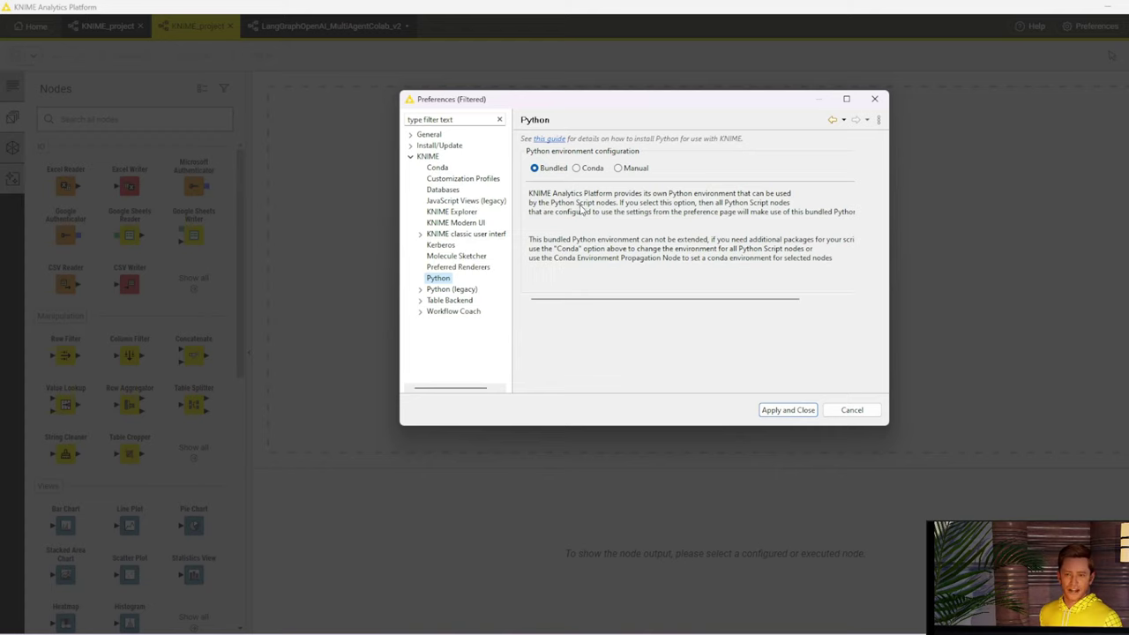
# Browse Conda environments like knime_crewai, then keep Python on Bundled and apply the preferences
pyautogui.click(577, 168)
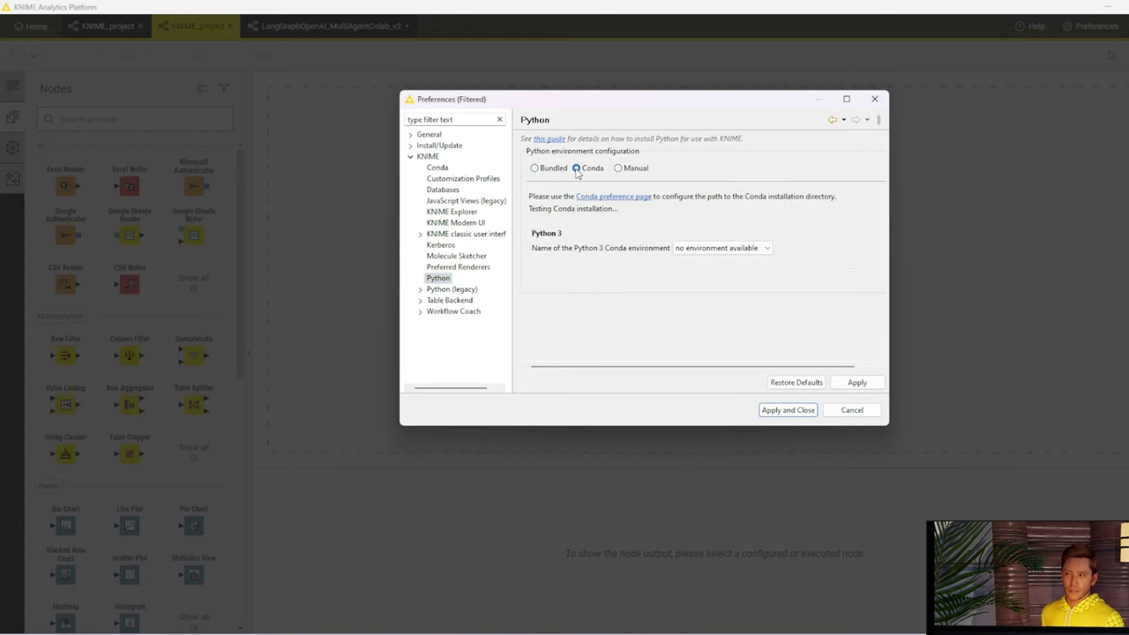
pyautogui.click(766, 250)
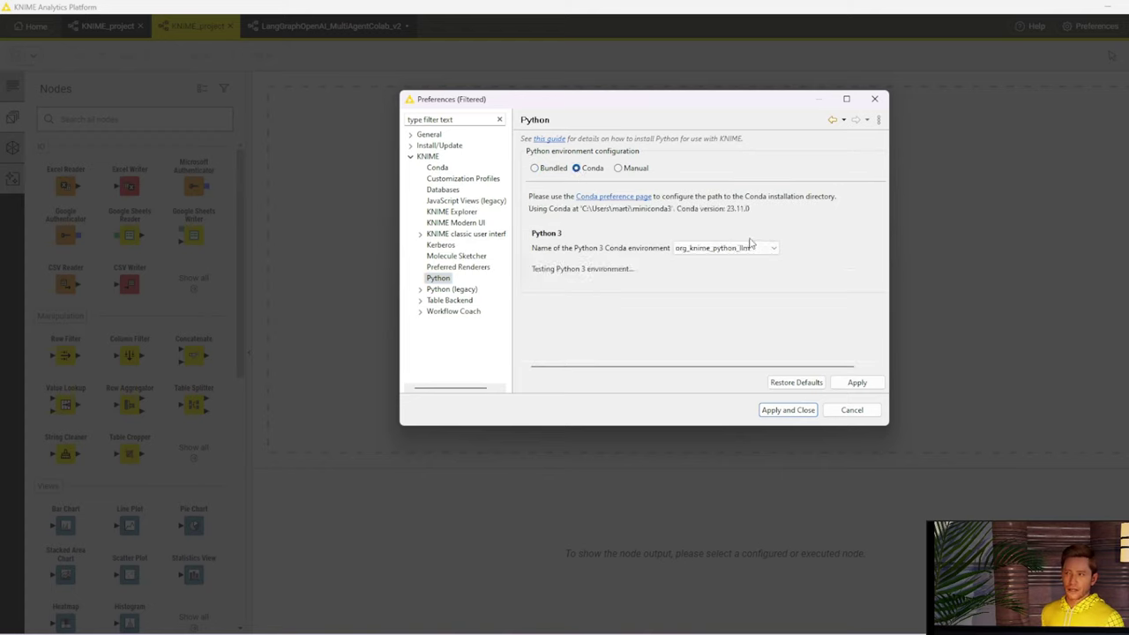
pyautogui.click(754, 250)
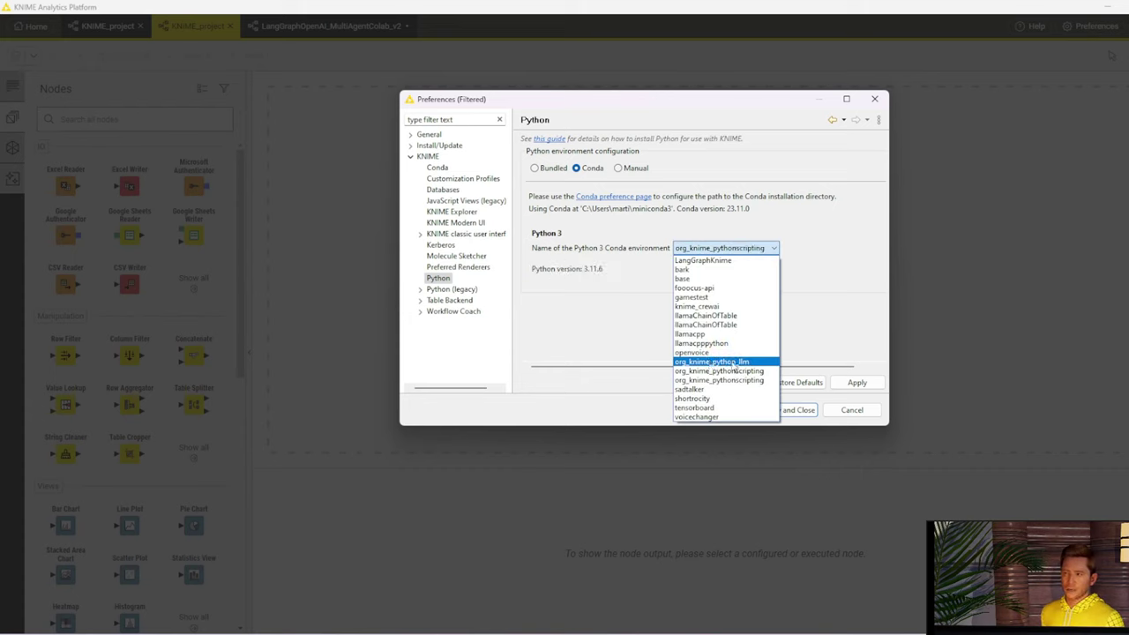
pyautogui.click(697, 306)
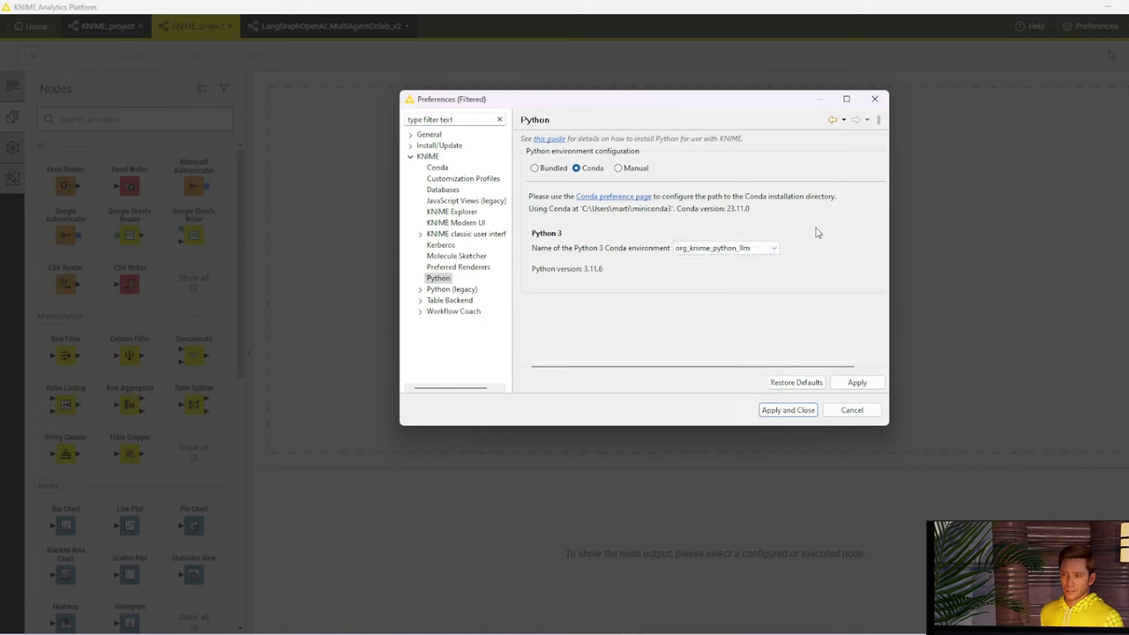
pyautogui.click(552, 174)
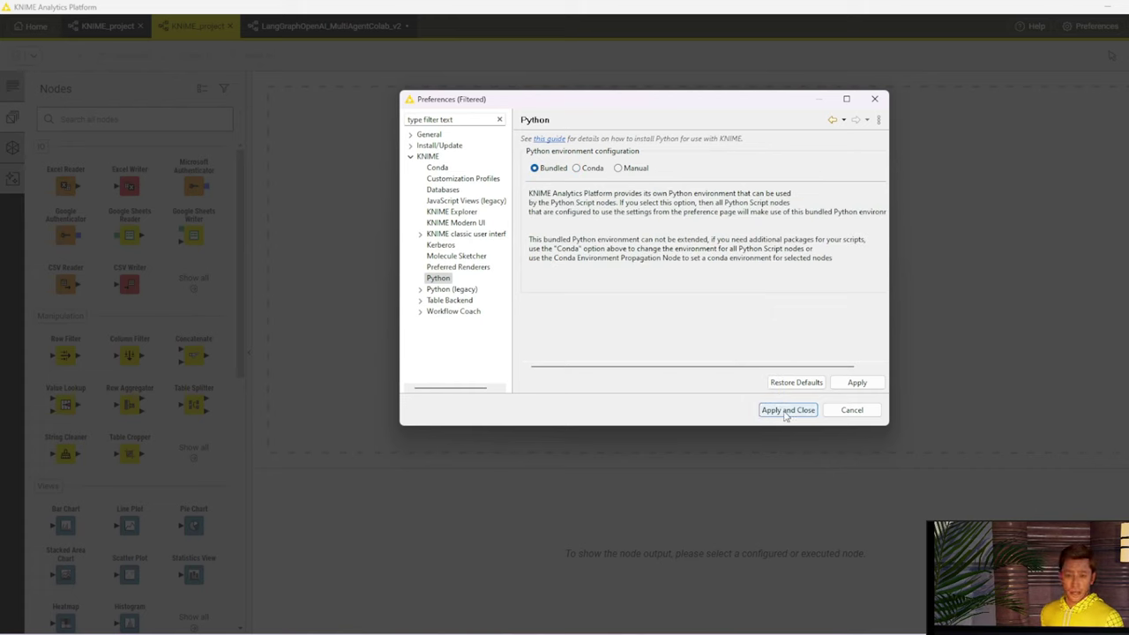
pyautogui.click(779, 412)
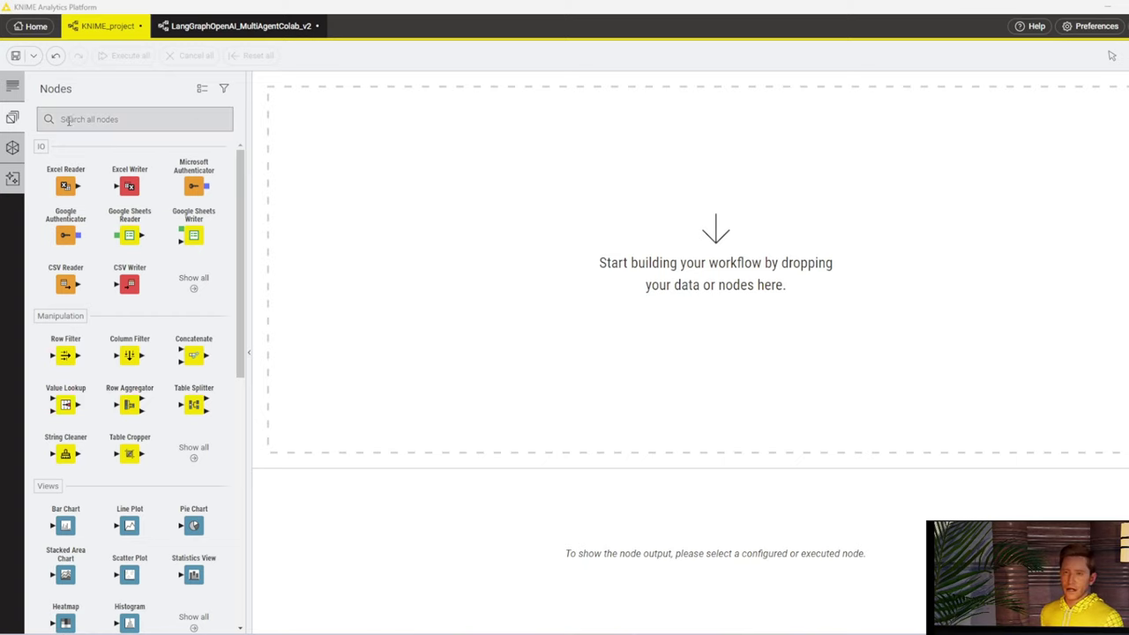
# Search 'widget' and add a File Upload Widget node to the canvas
pyautogui.click(115, 123)
pyautogui.write('widget')
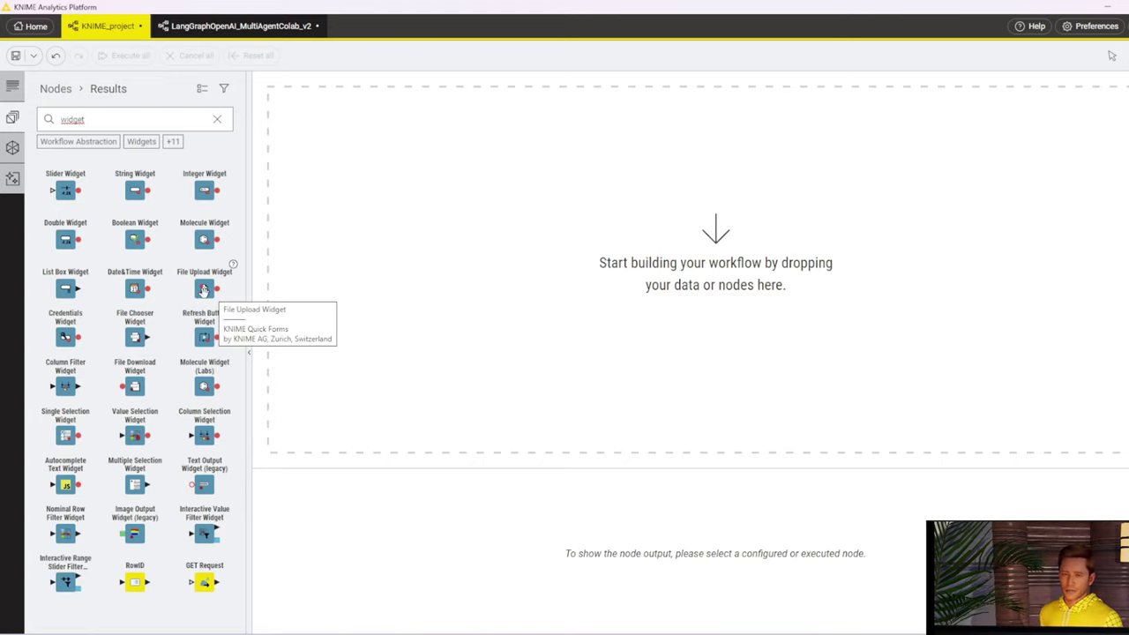
pyautogui.moveTo(204, 290); pyautogui.dragTo(411, 256)
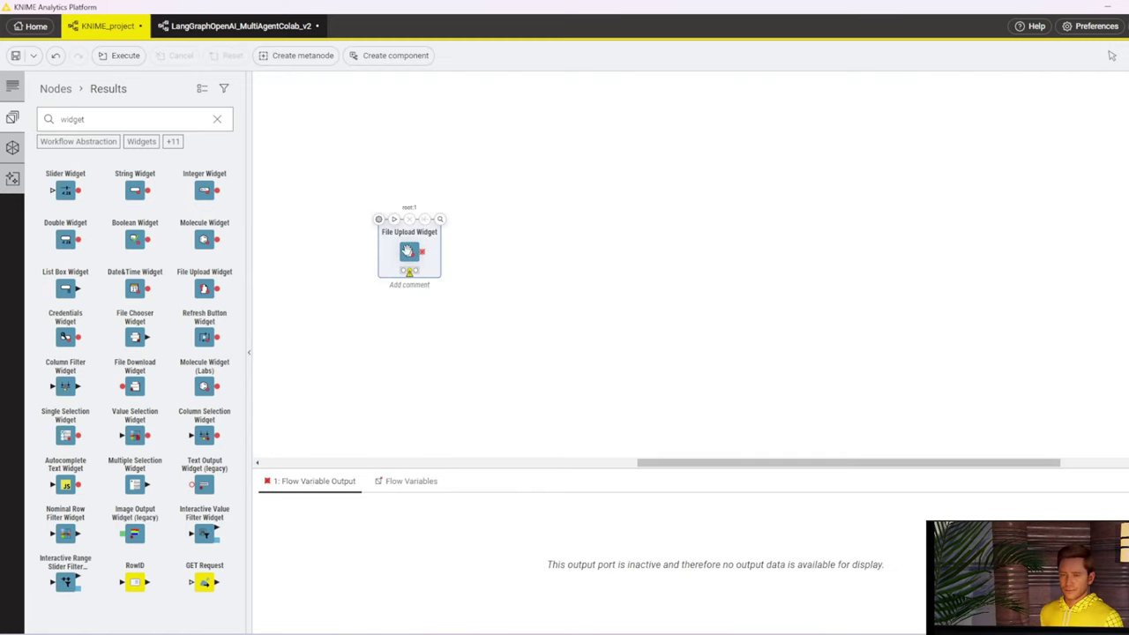
# Execute the File Upload Widget and close its view without choosing a file
pyautogui.rightClick(412, 257)
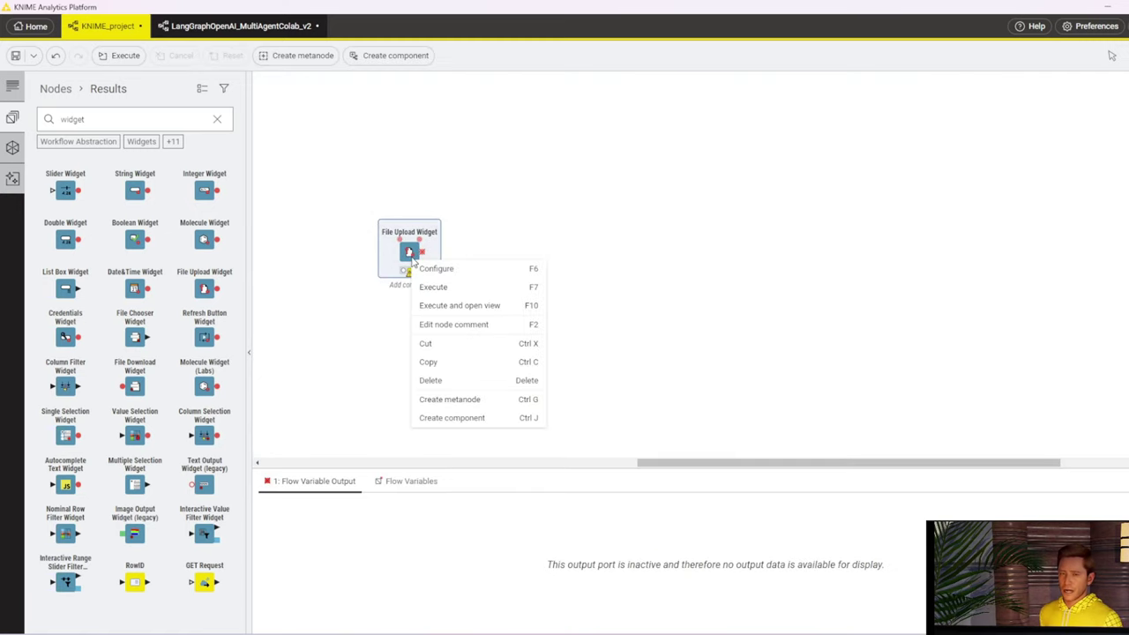
pyautogui.click(471, 309)
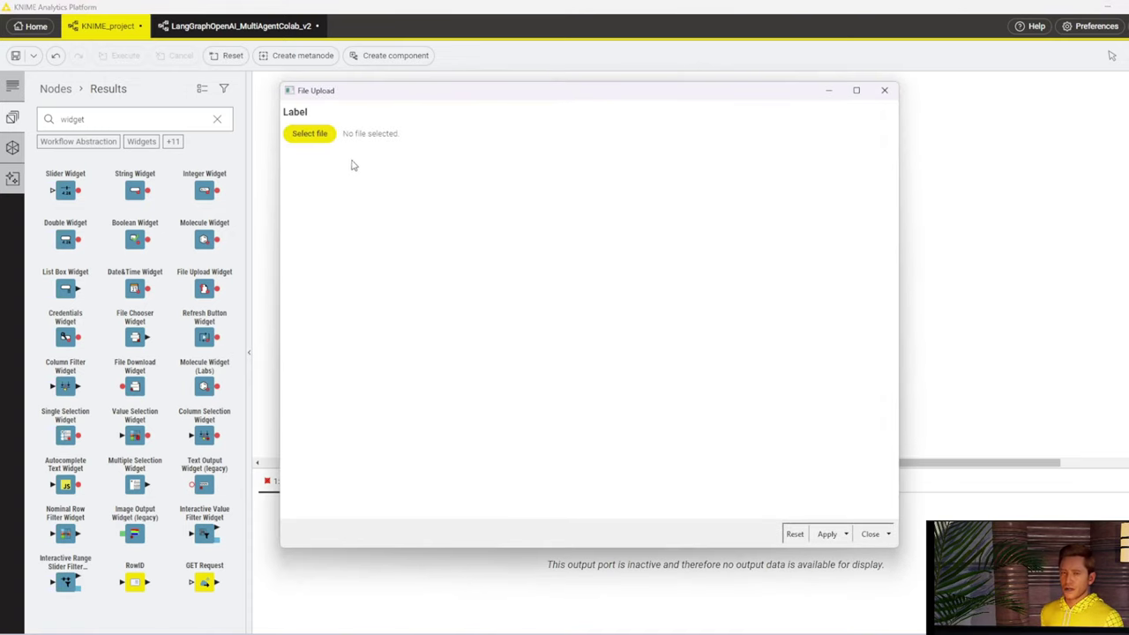
pyautogui.click(310, 137)
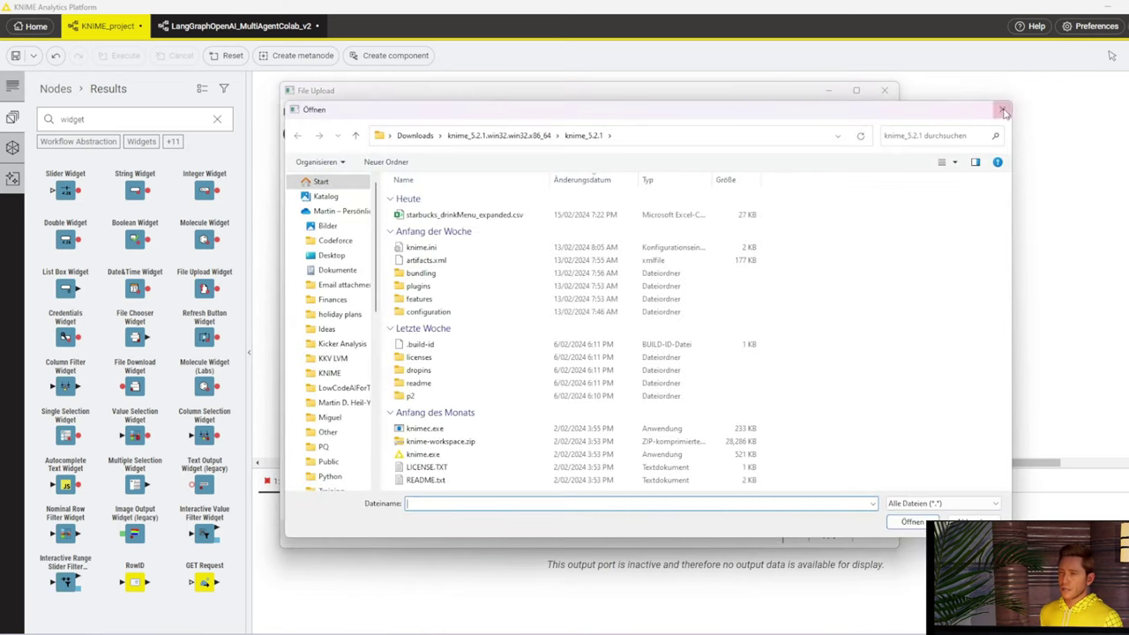
pyautogui.click(1004, 112)
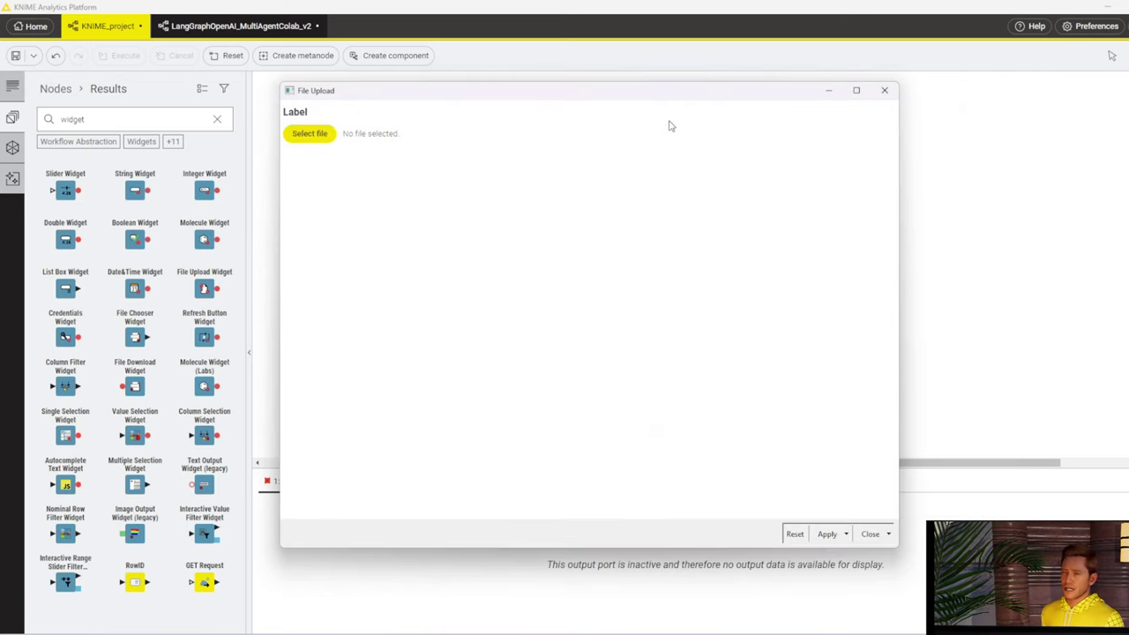
pyautogui.click(885, 92)
# Set the File Upload Widget label to 'Choose Reporting File' and variable name to reportUpload
pyautogui.rightClick(409, 254)
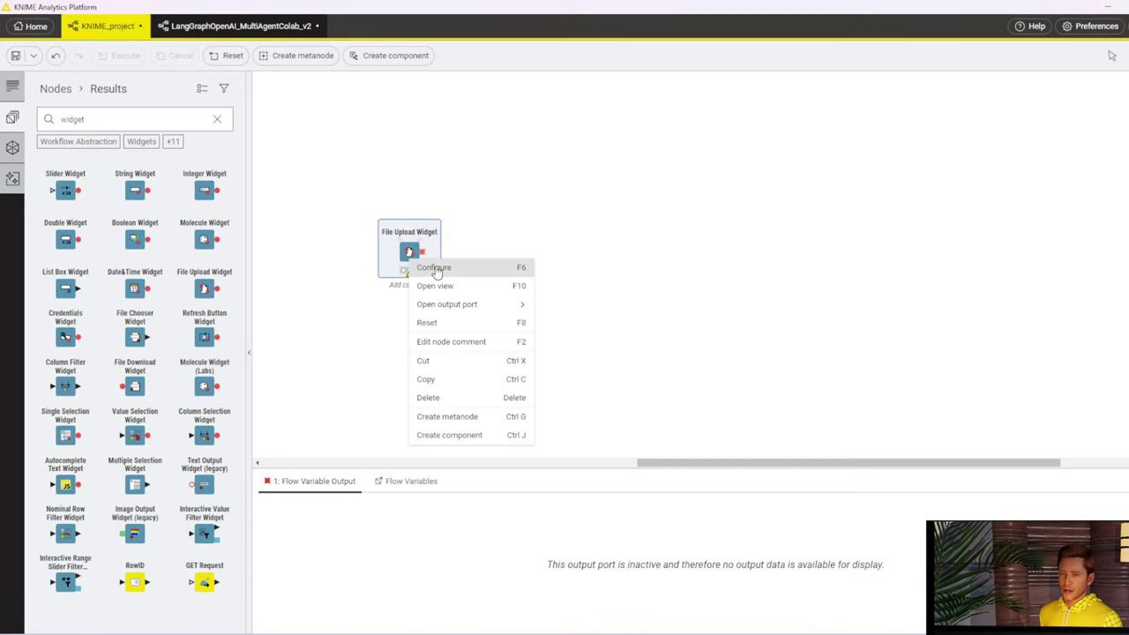
pyautogui.click(434, 269)
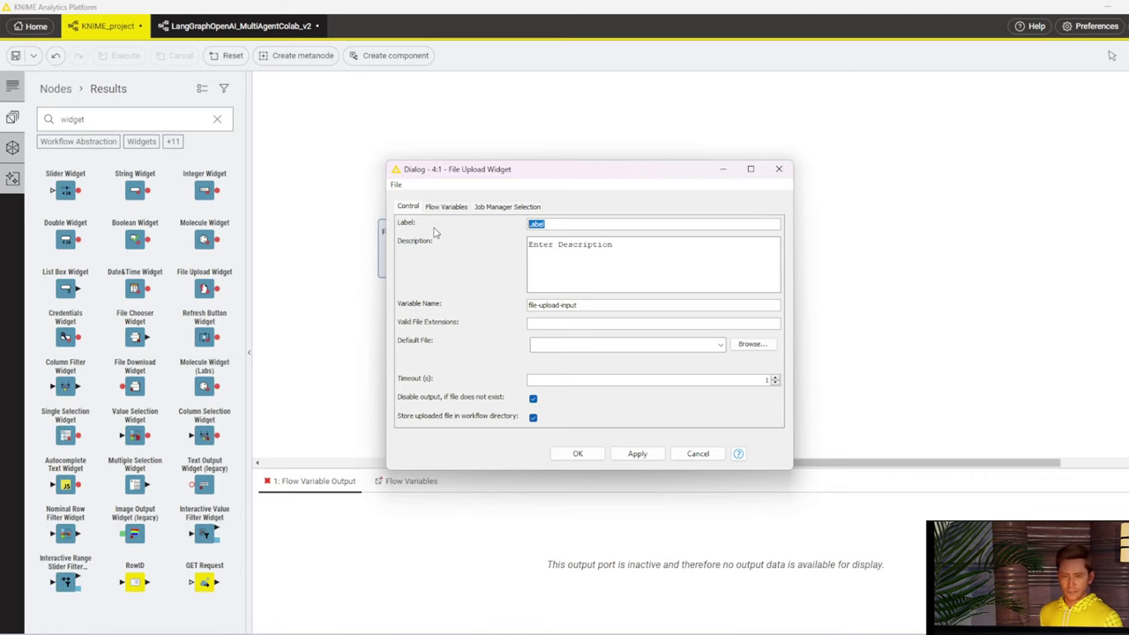
pyautogui.write('Choose Reporting File')
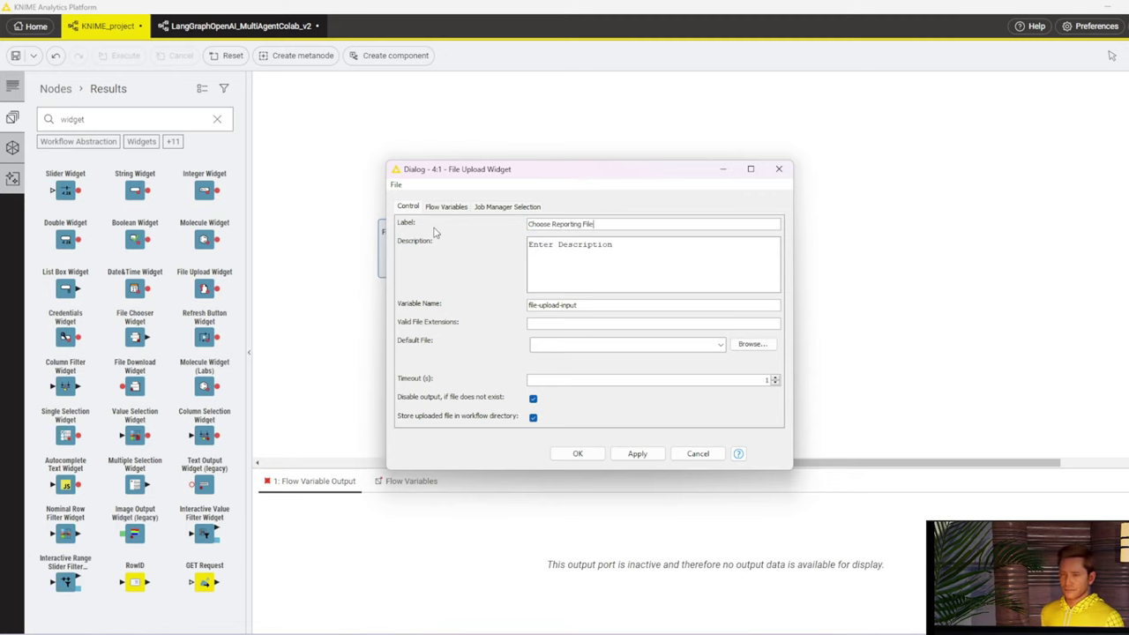
pyautogui.tripleClick(587, 308)
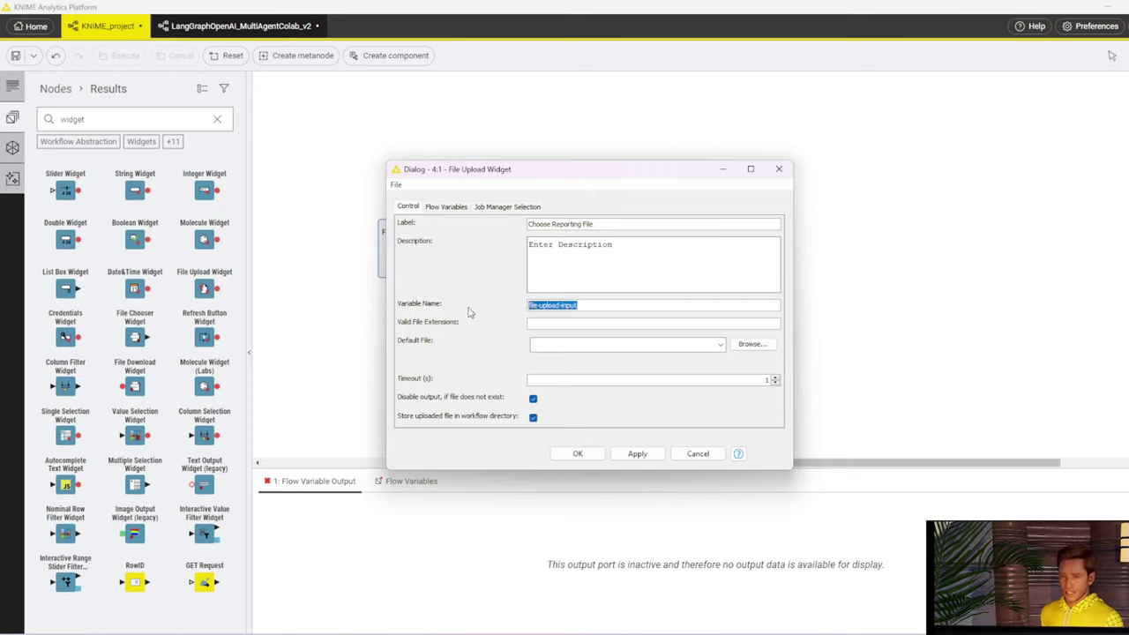
pyautogui.write('report_upload')
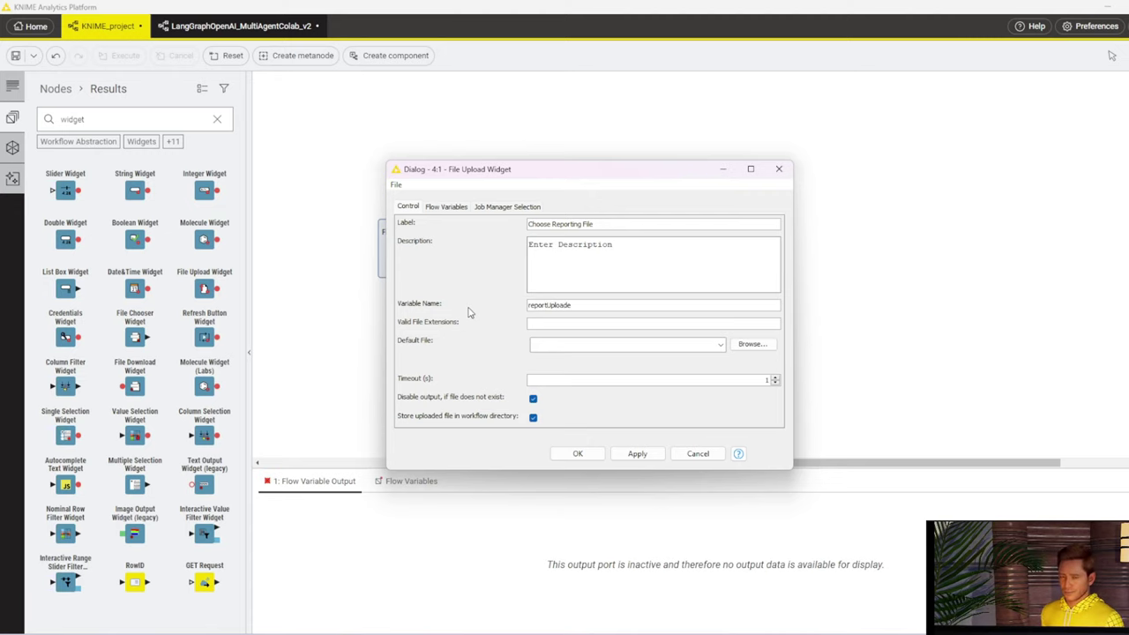
pyautogui.click(578, 453)
# Confirm the reset, execute the widget, and upload starbucks_drinkMenu_expanded.csv
pyautogui.click(642, 332)
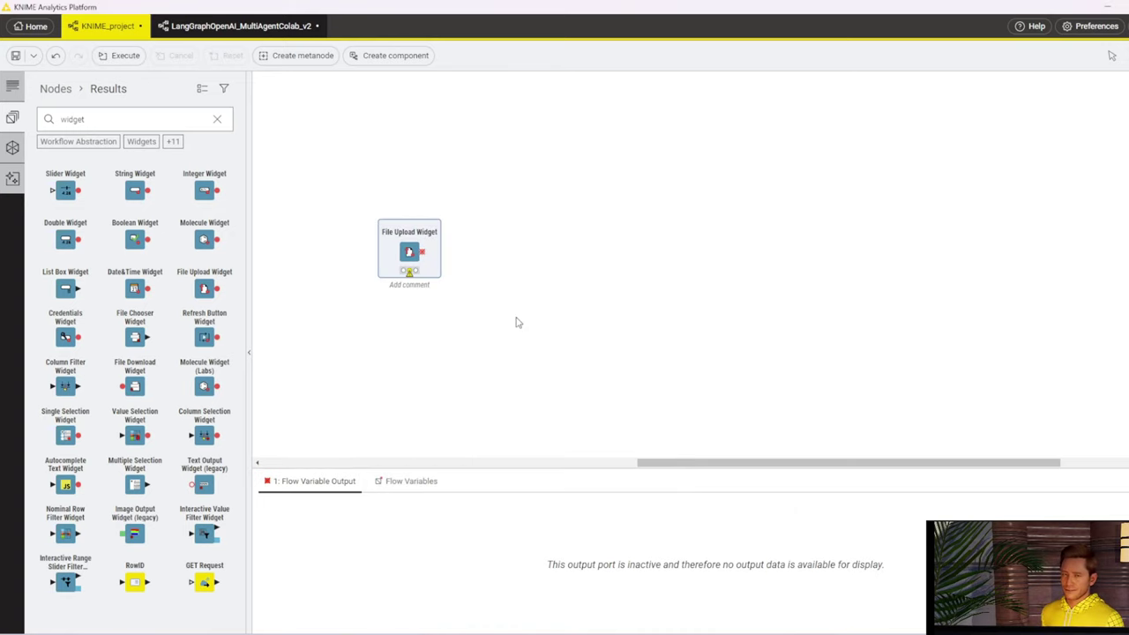
pyautogui.rightClick(412, 258)
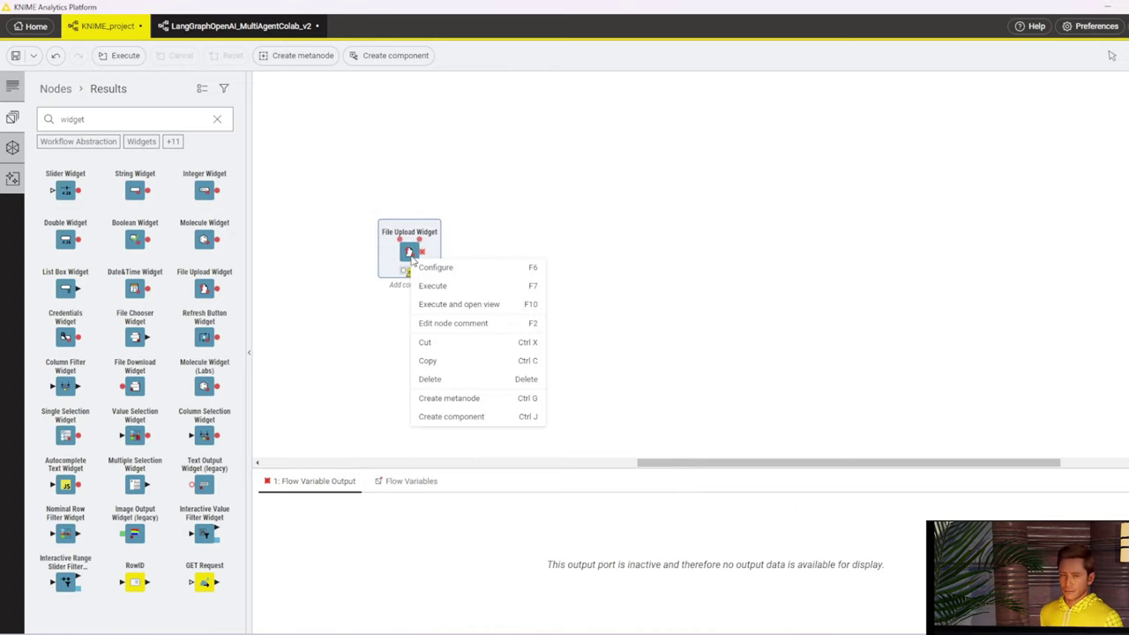
pyautogui.click(475, 306)
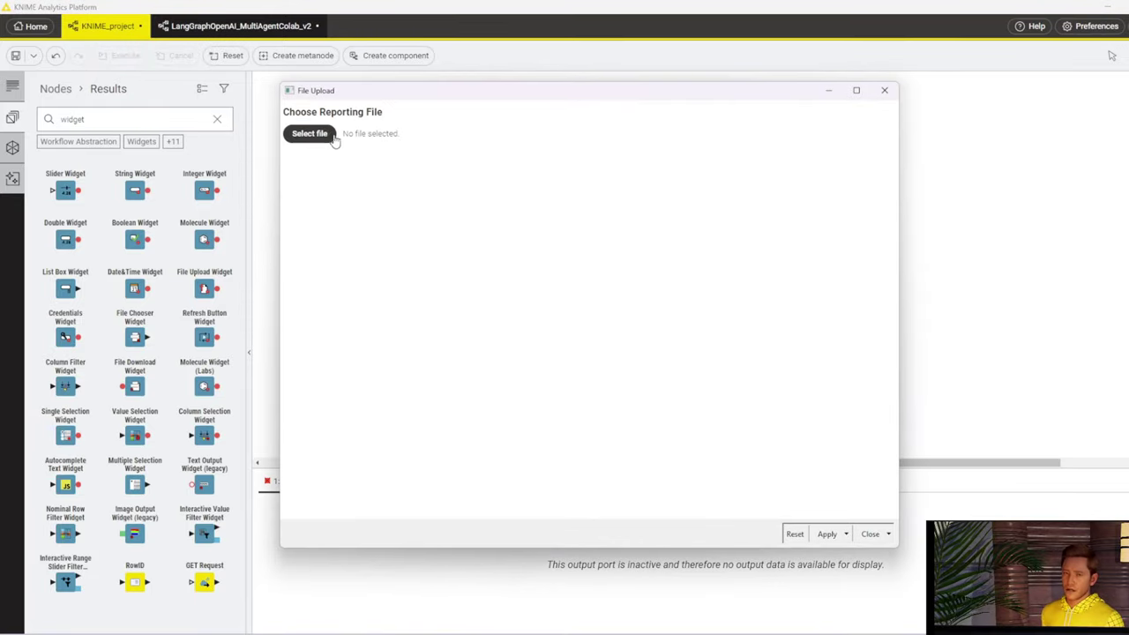
pyautogui.moveTo(284, 113); pyautogui.dragTo(397, 122)
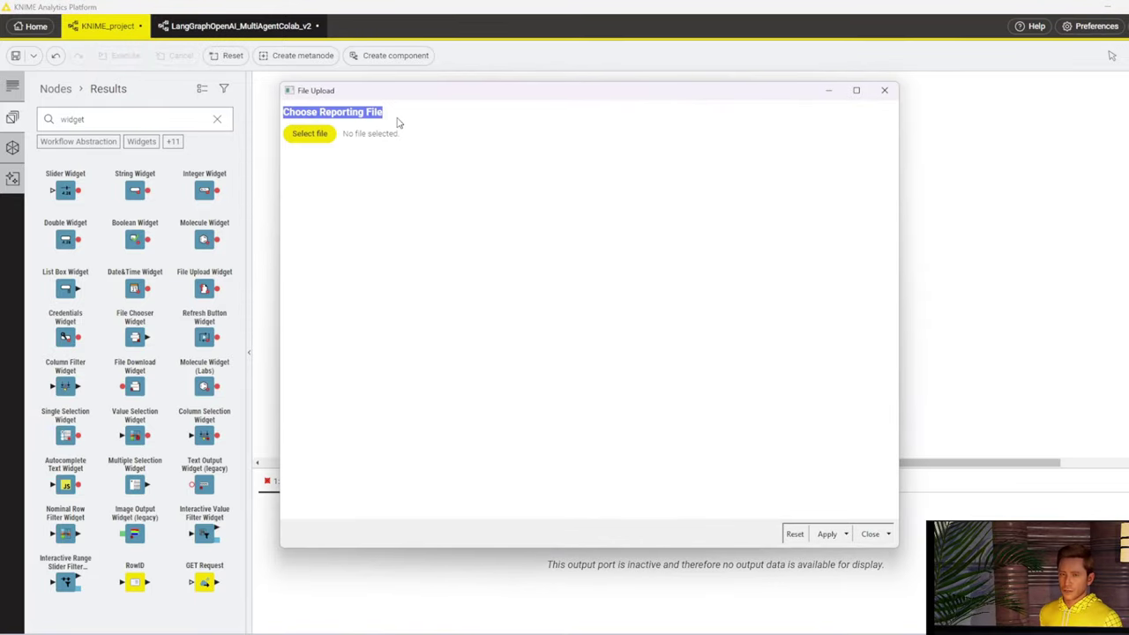
pyautogui.click(311, 134)
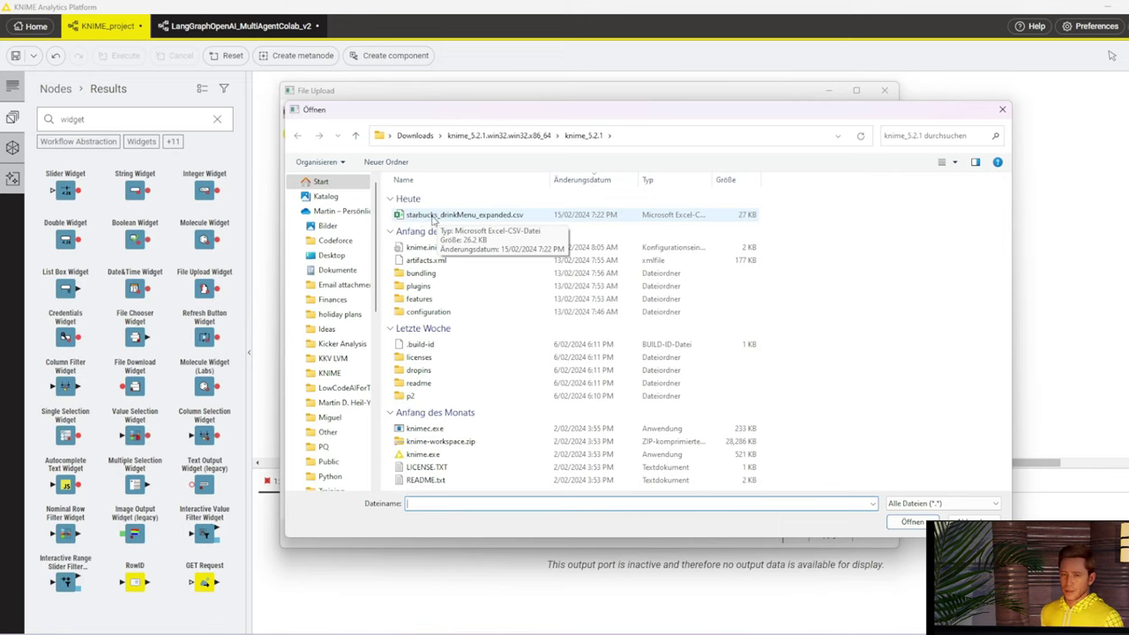
pyautogui.click(433, 218)
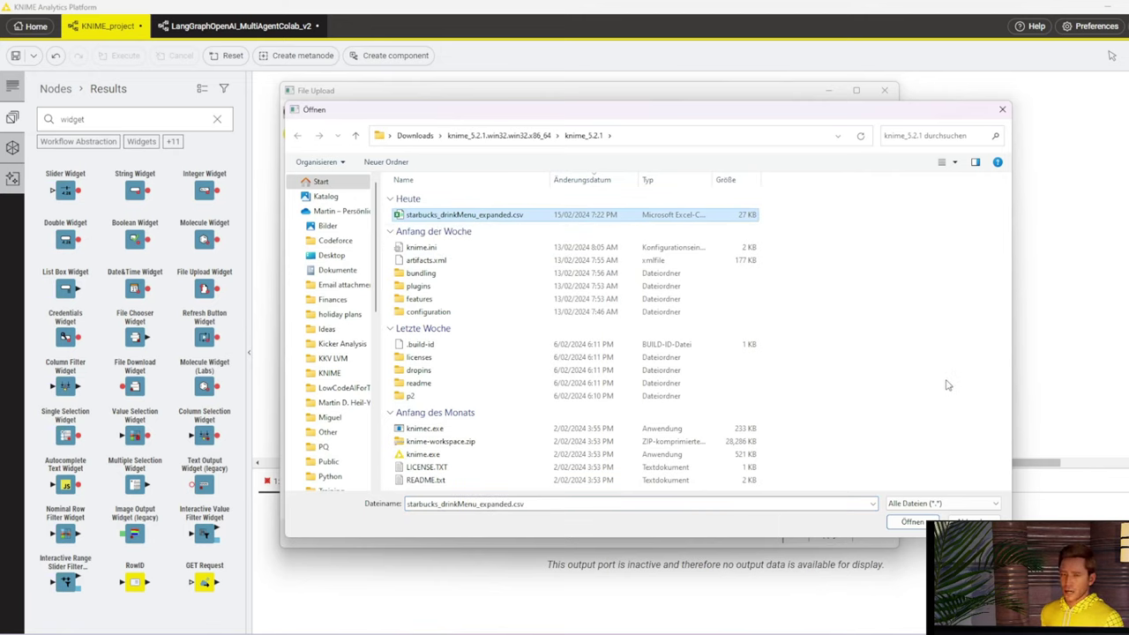
pyautogui.click(914, 522)
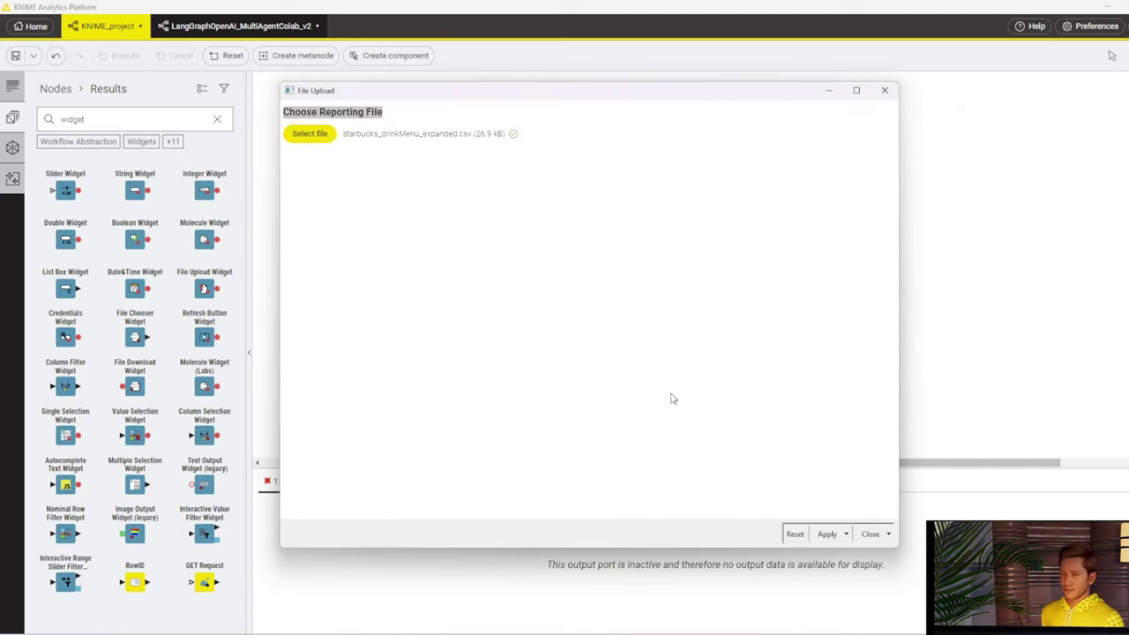
# Apply the uploaded CSV as the widget's new default and close the view
pyautogui.click(826, 534)
pyautogui.click(560, 294)
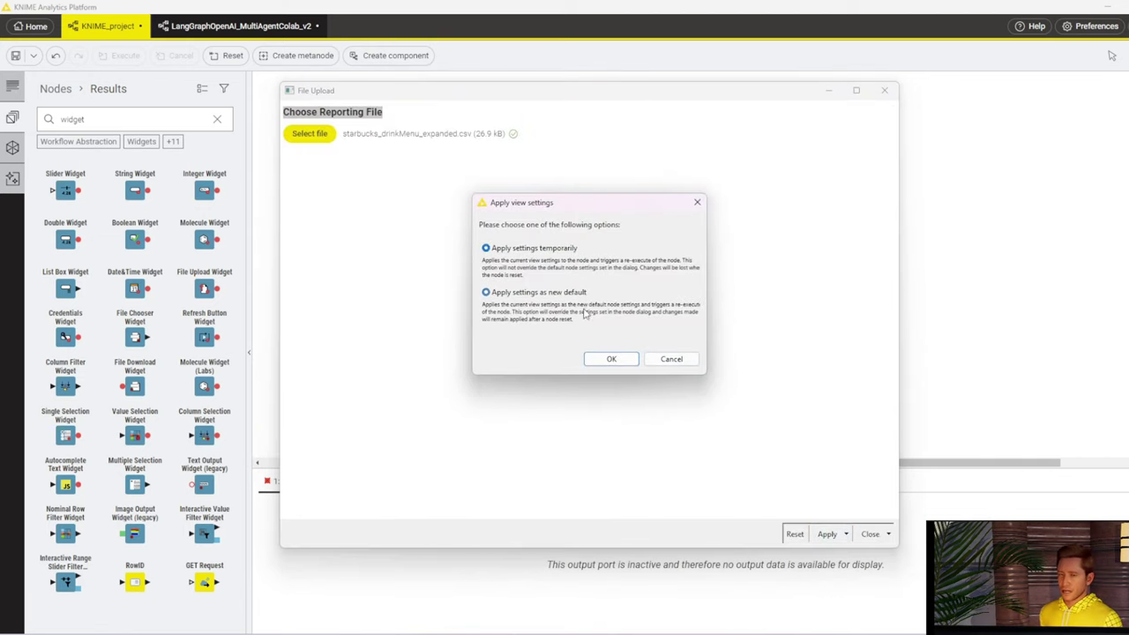
pyautogui.click(610, 360)
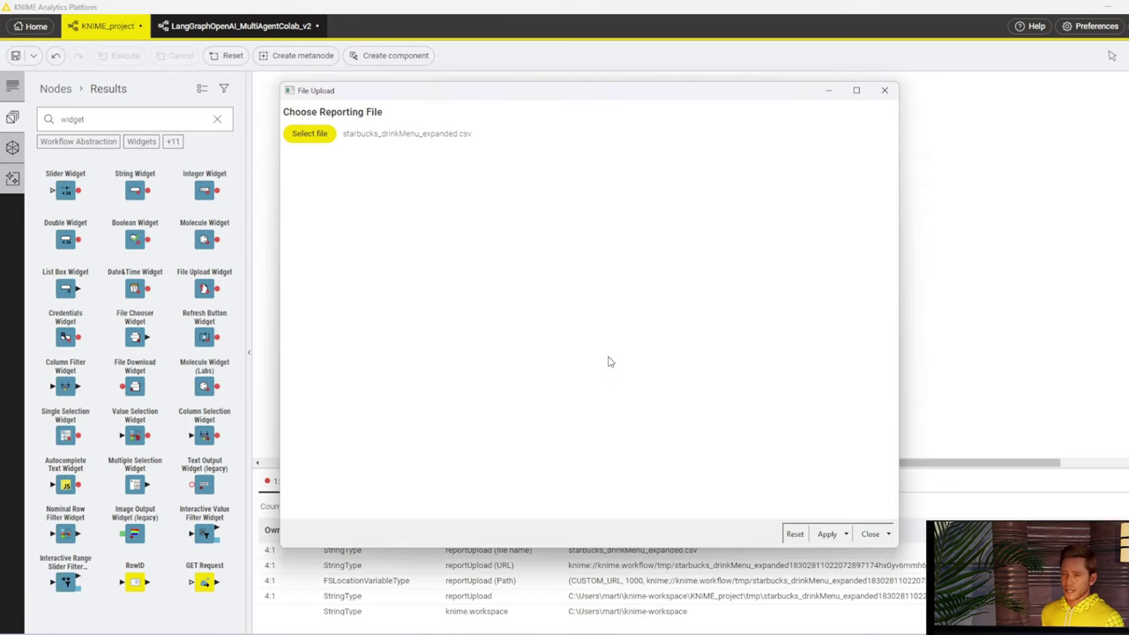
pyautogui.click(871, 536)
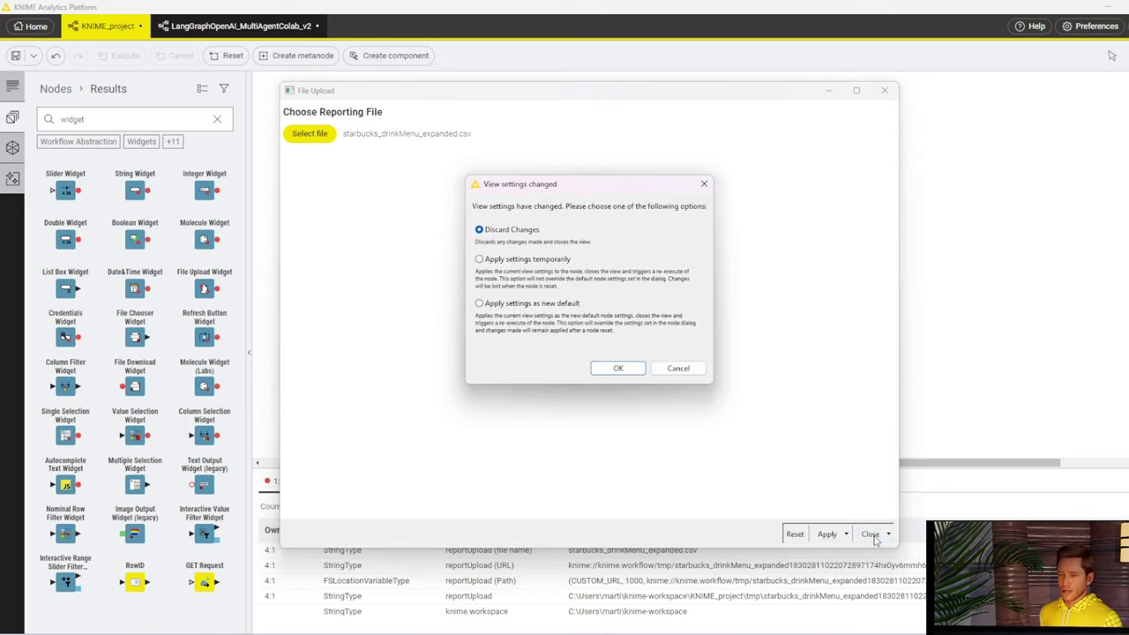
pyautogui.click(617, 370)
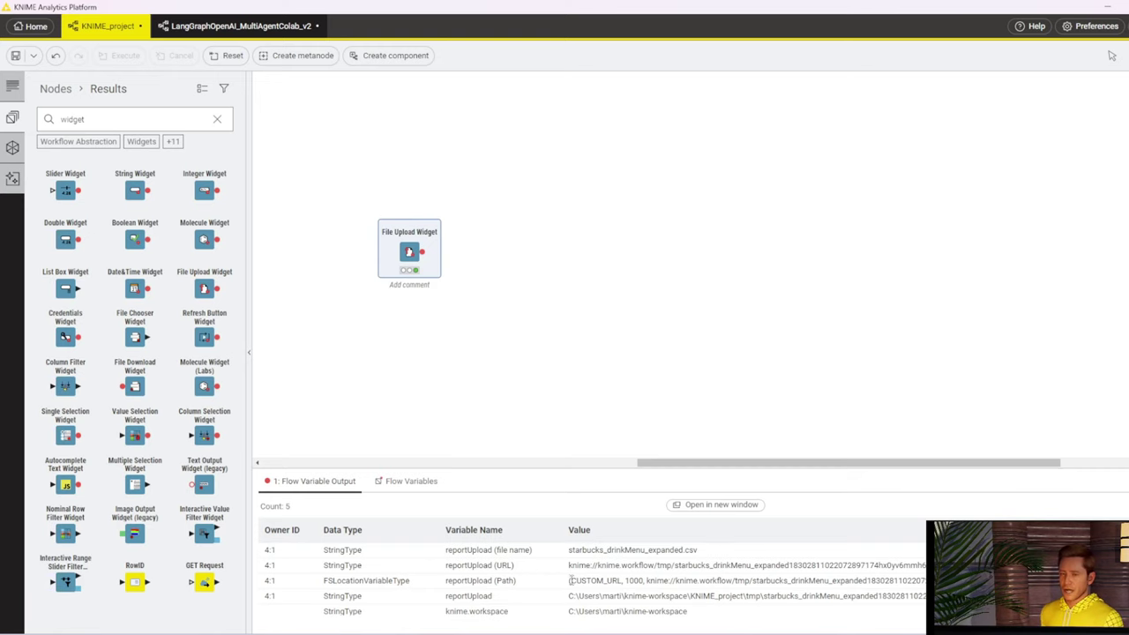
# Inspect the reportUpload (Path) flow variable output of the widget
pyautogui.moveTo(568, 582); pyautogui.dragTo(931, 582)
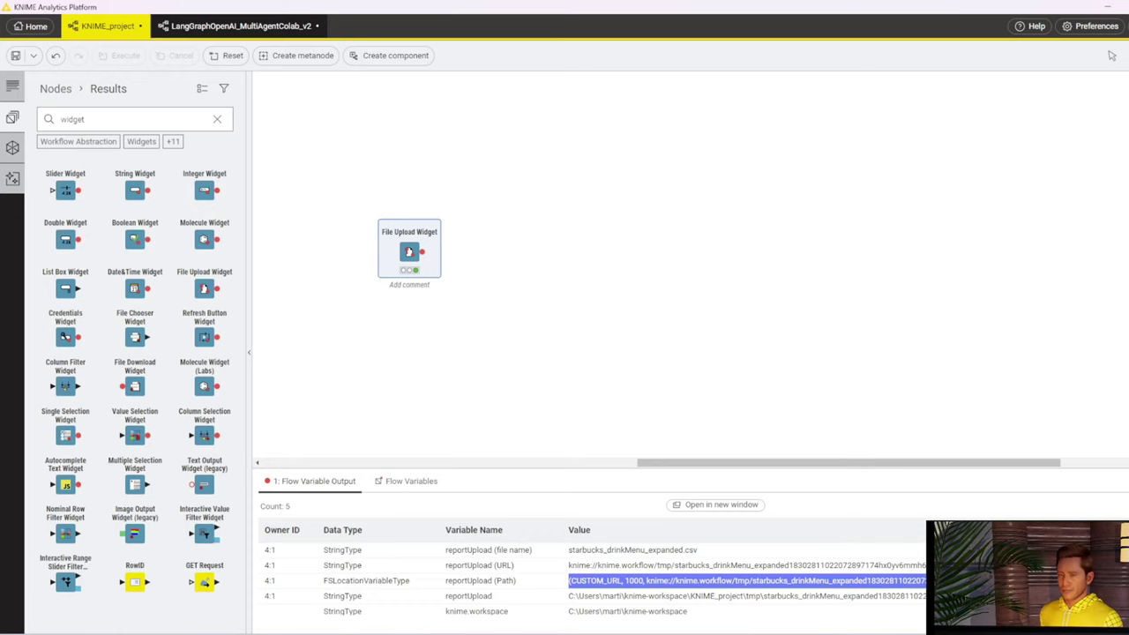
pyautogui.press('Escape')
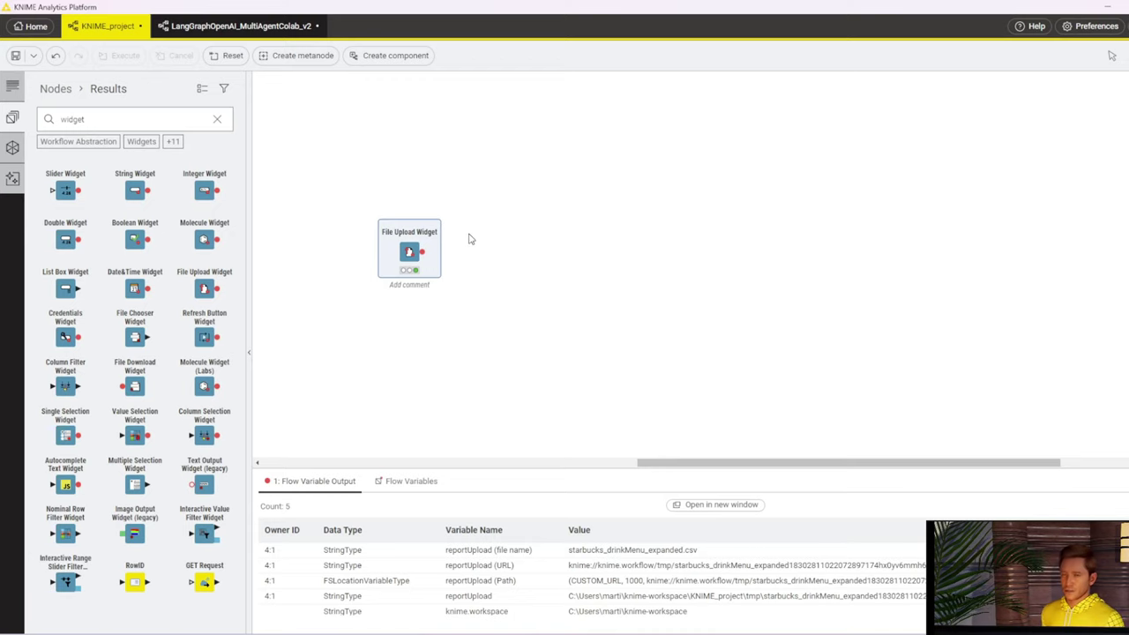
pyautogui.rightClick(409, 254)
pyautogui.moveTo(448, 302)
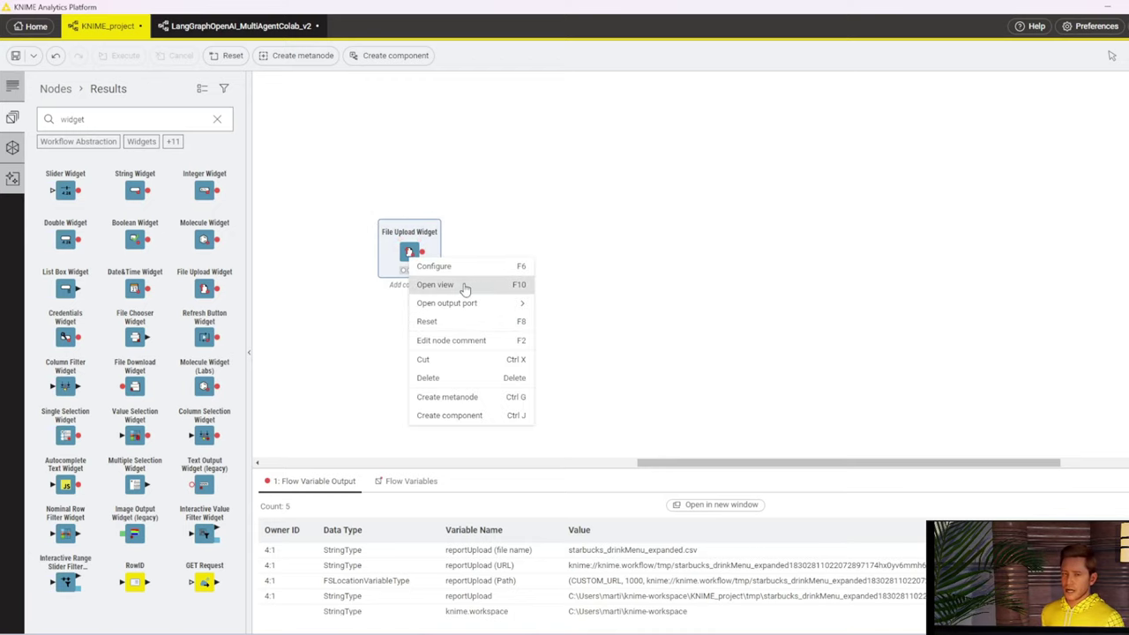
pyautogui.click(668, 308)
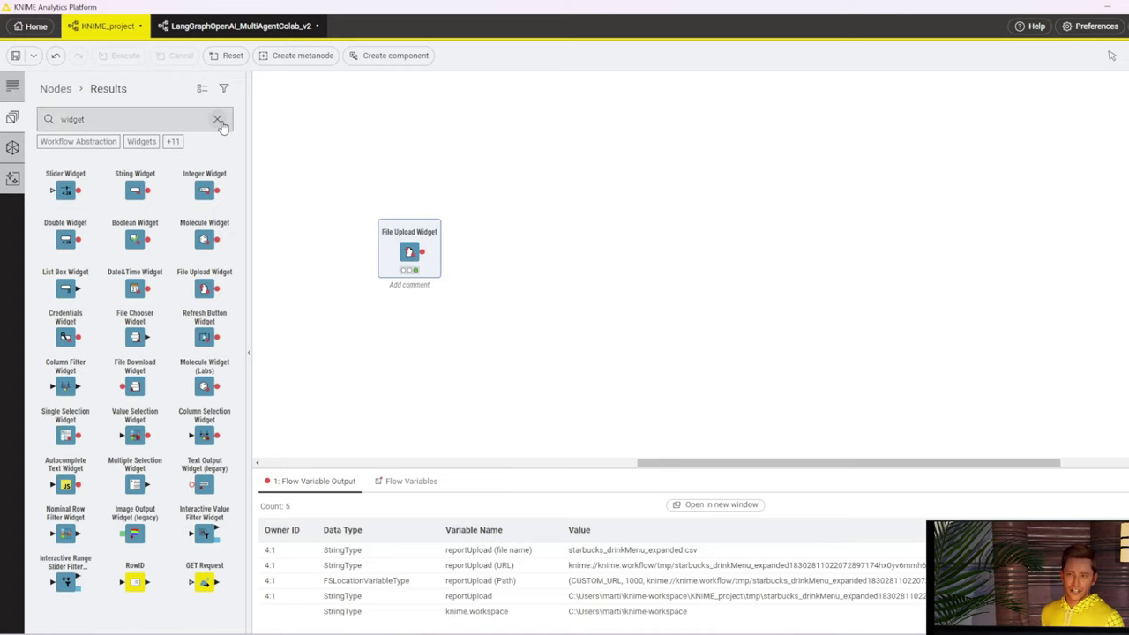
# Add a CSV Reader and connect the File Upload Widget's flow variable port to it
pyautogui.click(219, 121)
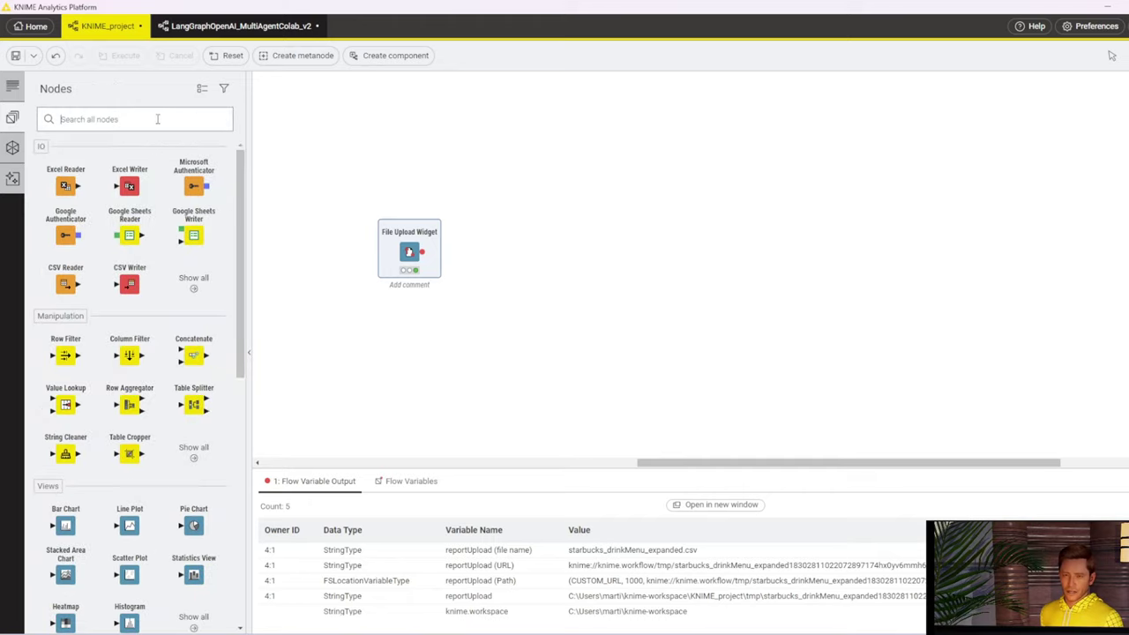
pyautogui.write('c')
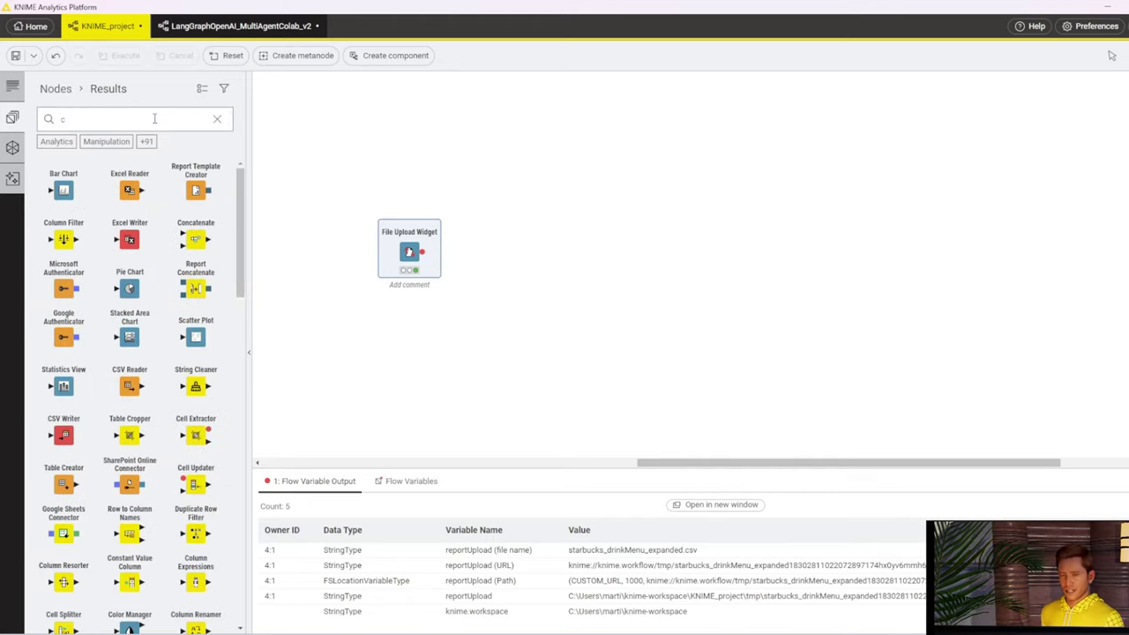
pyautogui.write('sv')
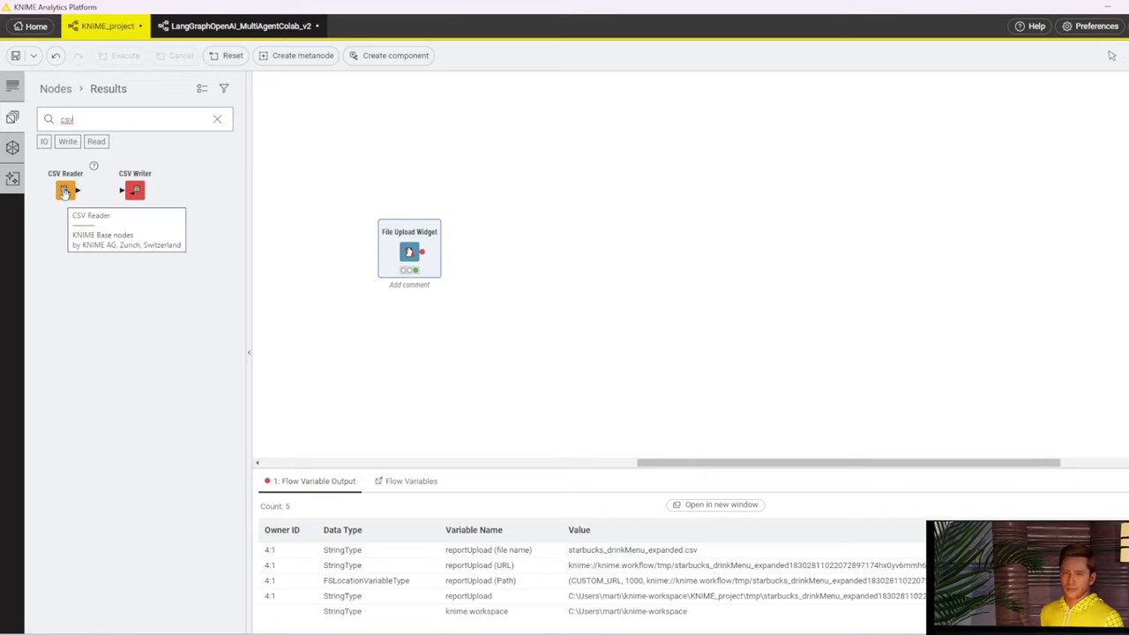
pyautogui.moveTo(64, 192); pyautogui.dragTo(491, 261)
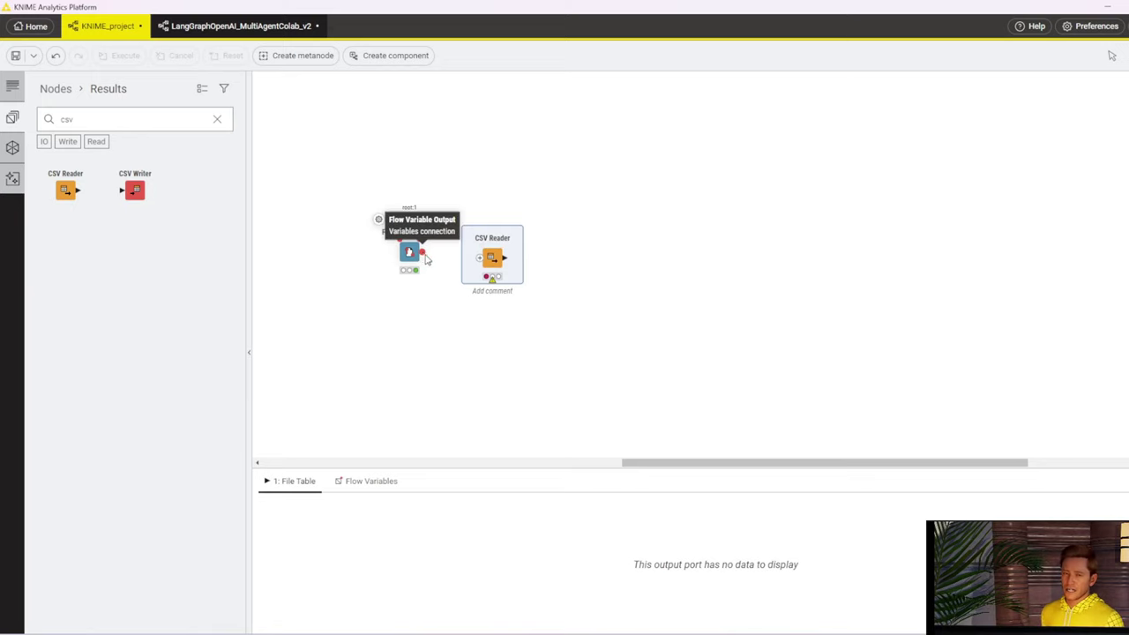
pyautogui.moveTo(424, 255); pyautogui.dragTo(483, 247)
pyautogui.click(617, 300)
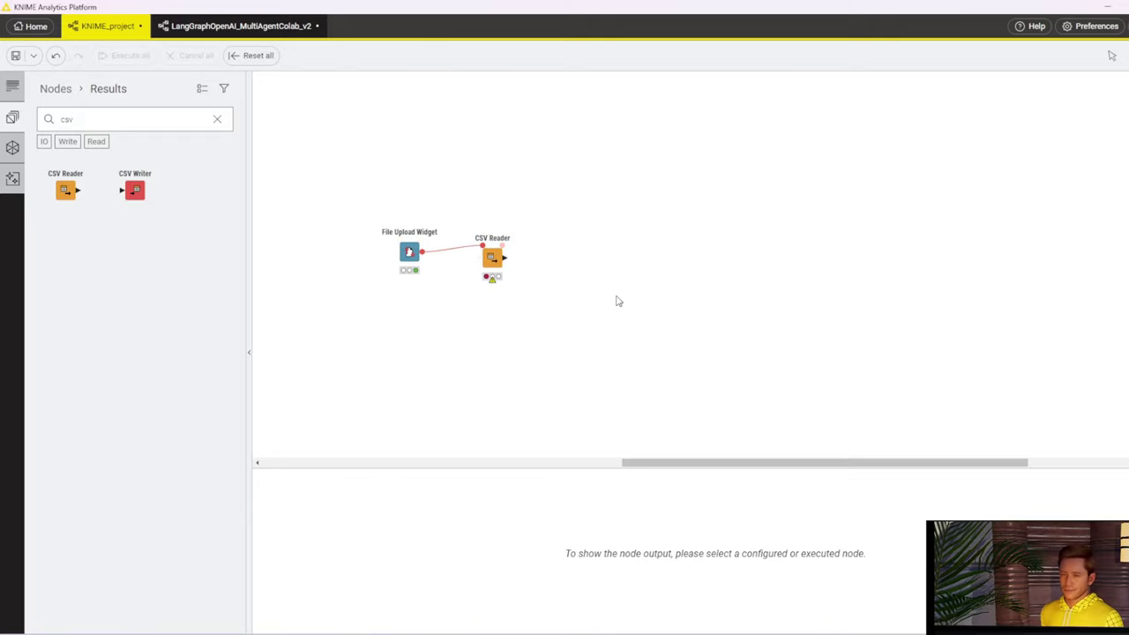
pyautogui.click(408, 252)
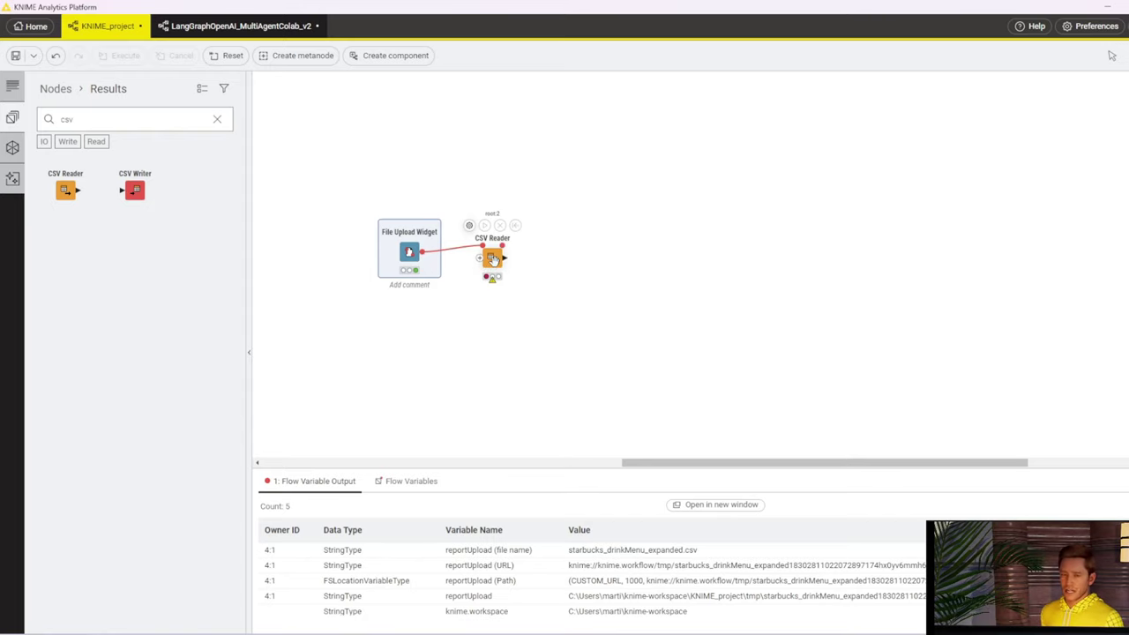
# Bind the CSV Reader's settings > file_selection path to the reportUpload flow variable and confirm
pyautogui.rightClick(493, 258)
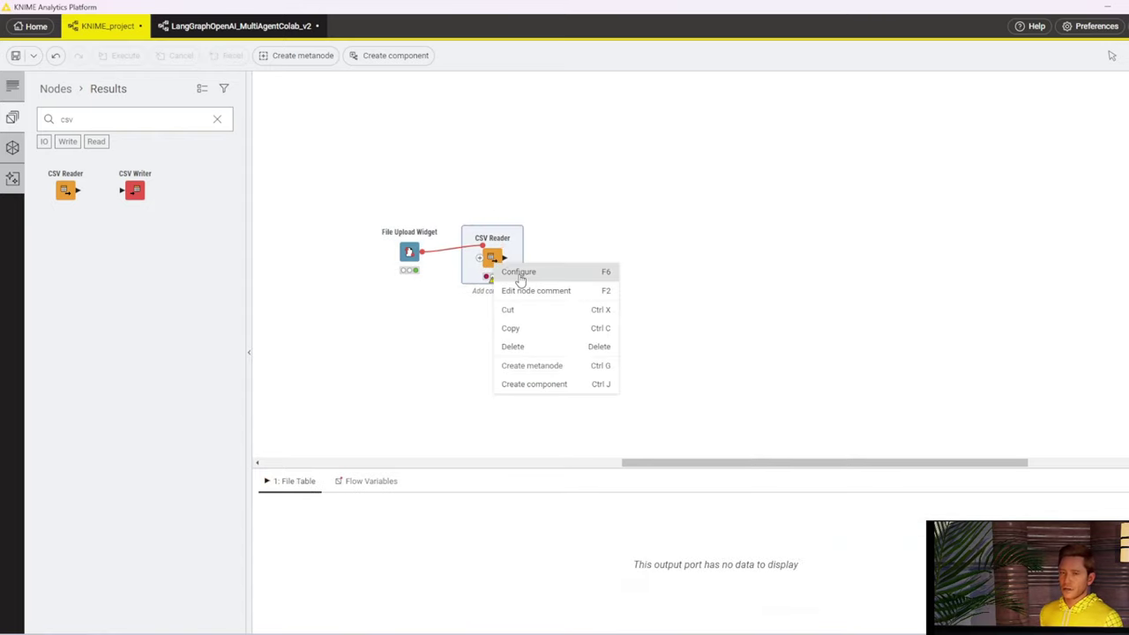
pyautogui.click(519, 273)
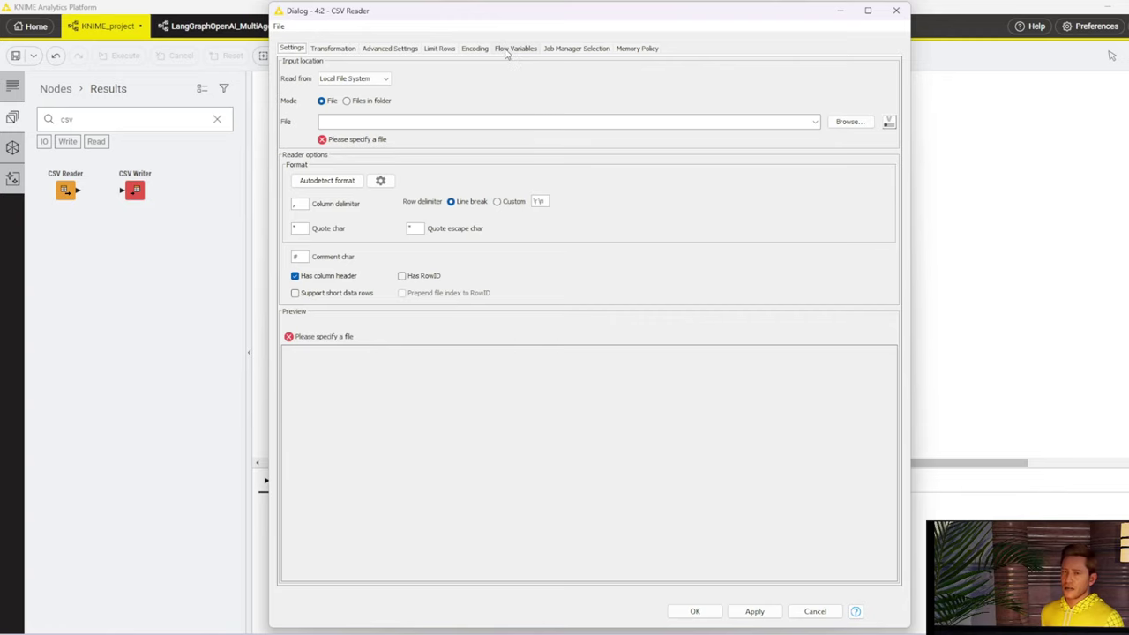
pyautogui.click(508, 50)
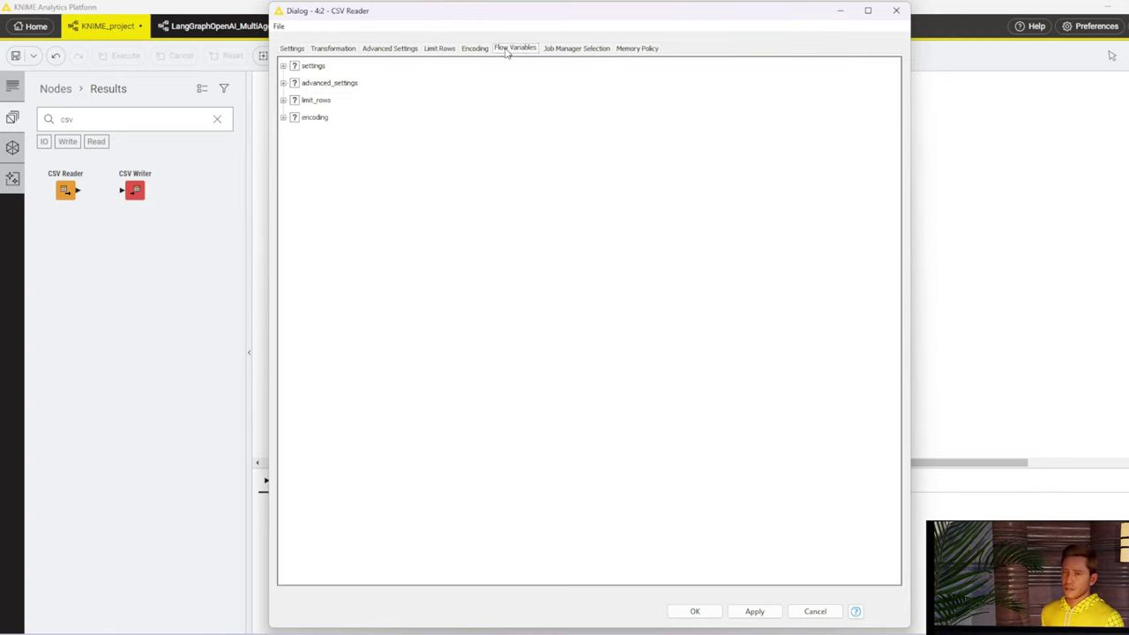
pyautogui.click(283, 67)
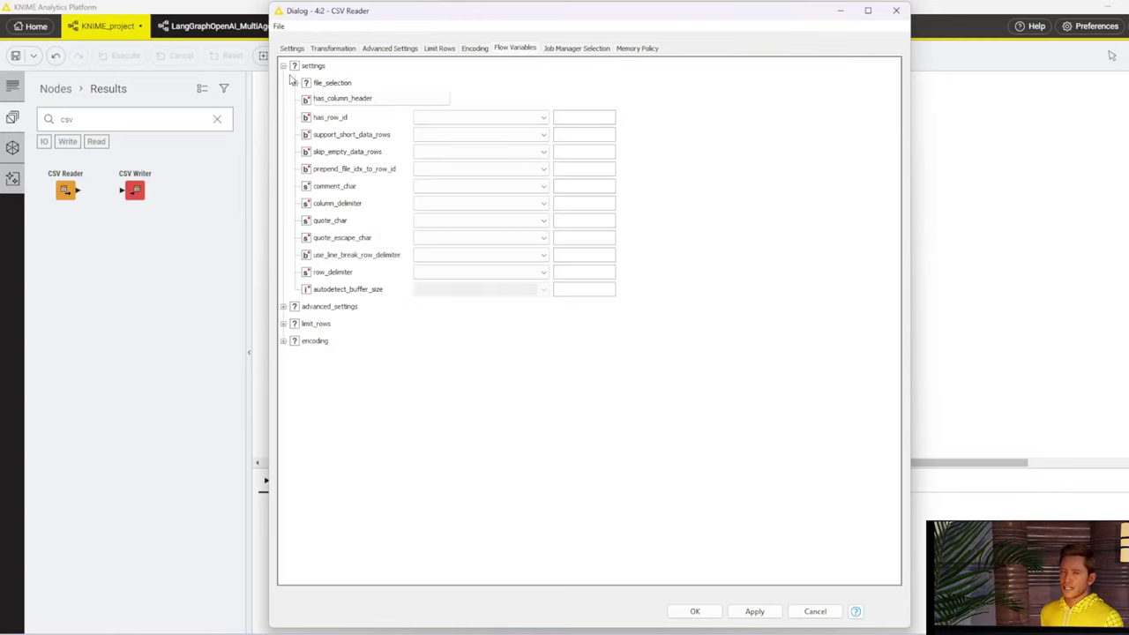
pyautogui.click(295, 83)
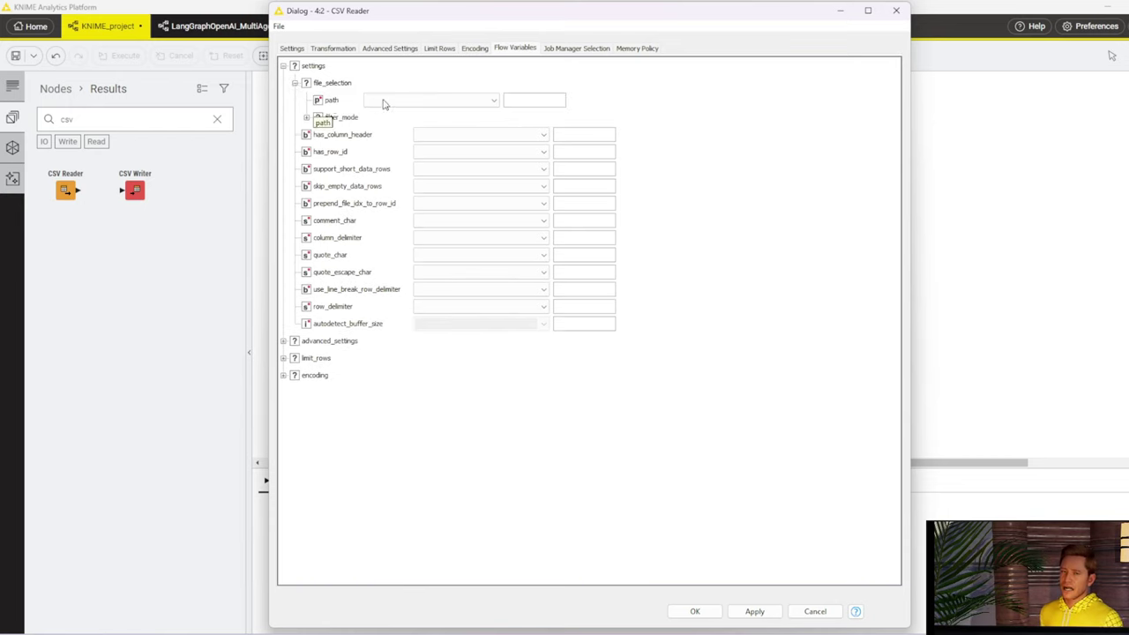
pyautogui.click(495, 102)
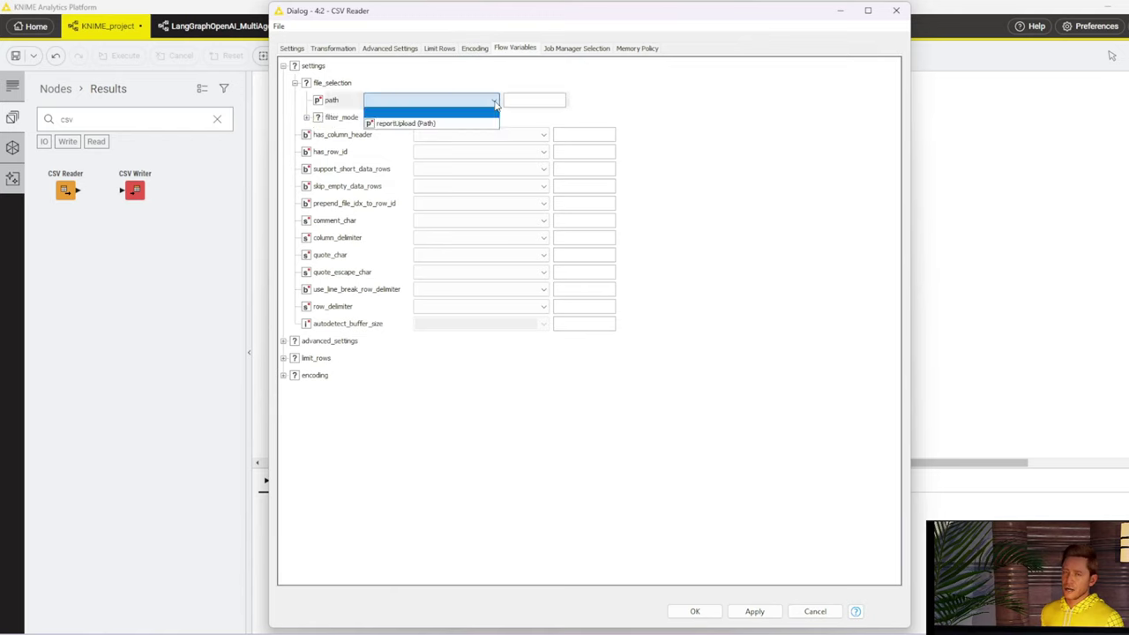
pyautogui.click(422, 125)
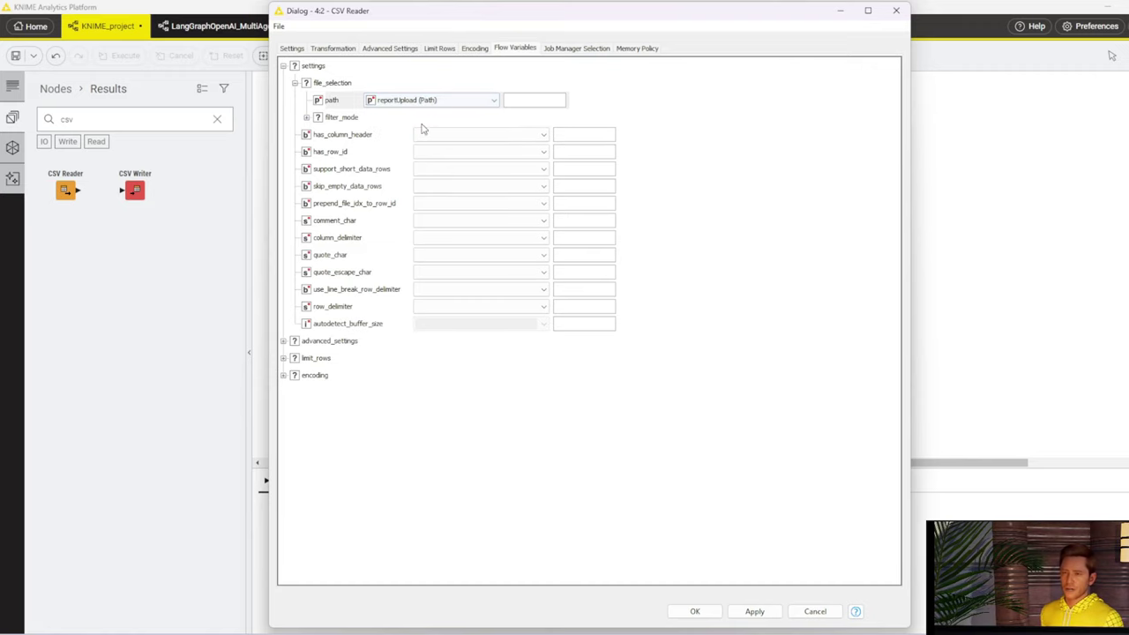
pyautogui.click(695, 613)
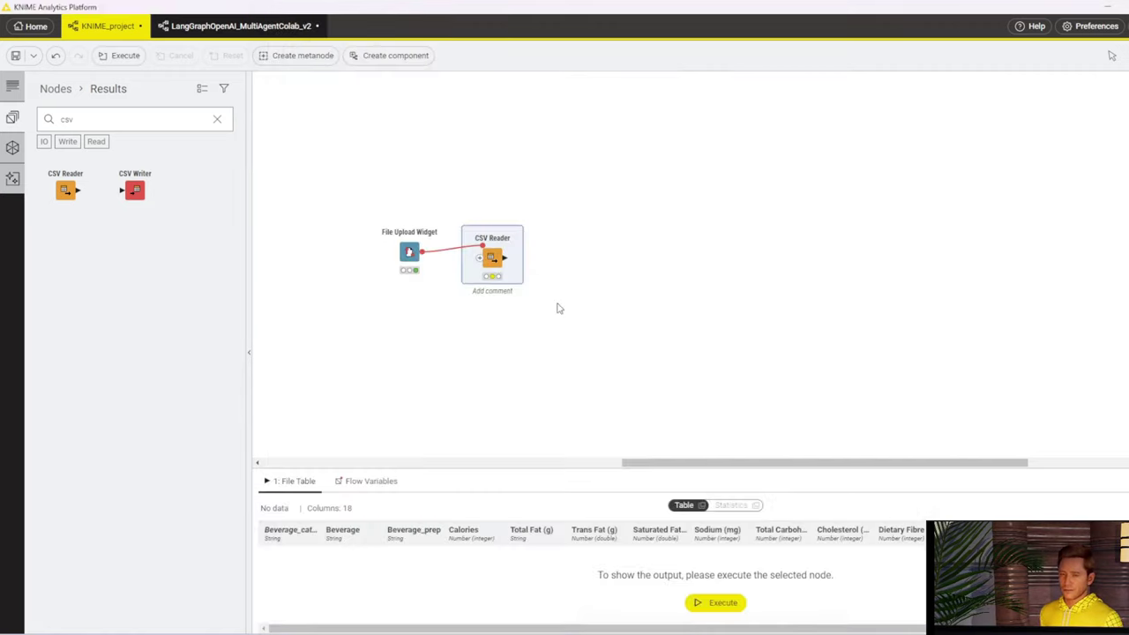
# Execute the CSV Reader and review its 242-row, 18-column Starbucks drink table
pyautogui.rightClick(491, 256)
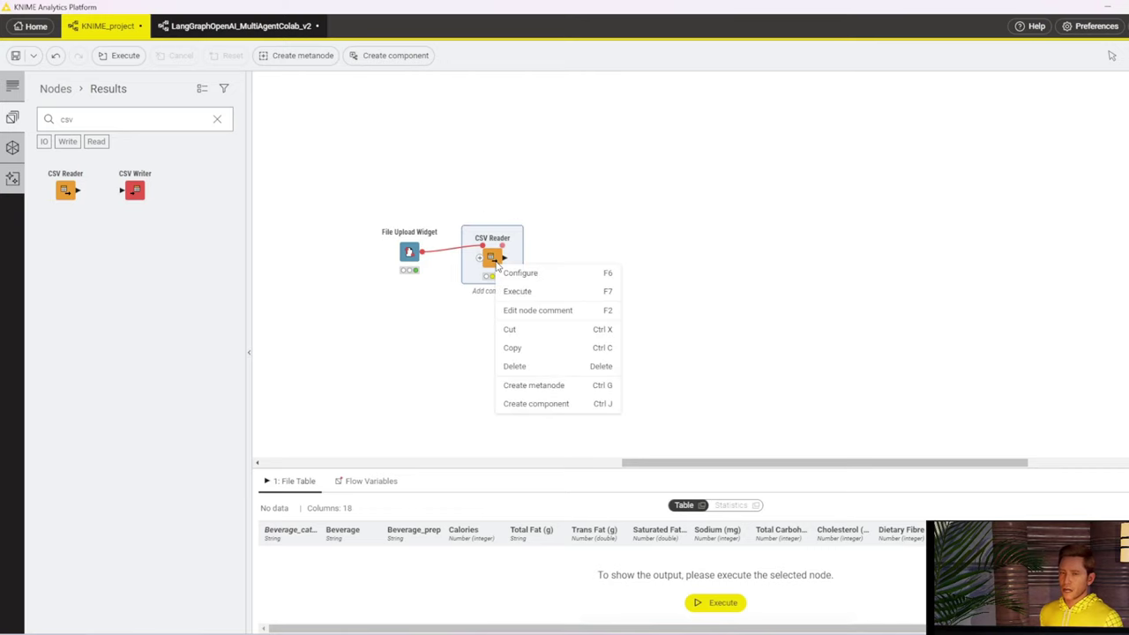
pyautogui.click(523, 294)
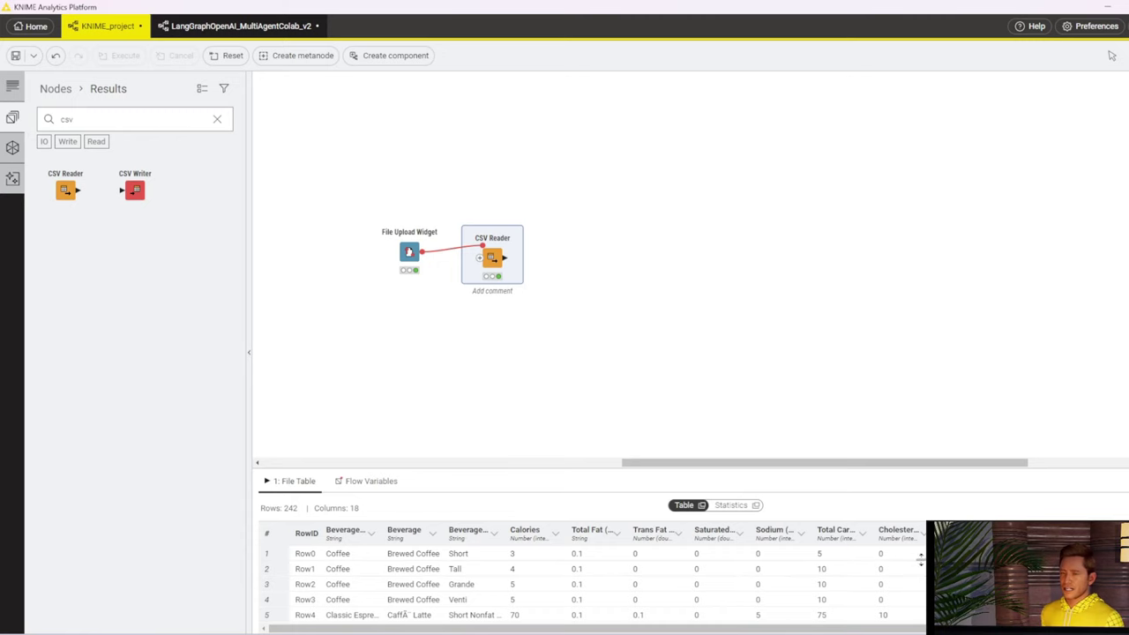
pyautogui.hscroll(5, 591, 574)
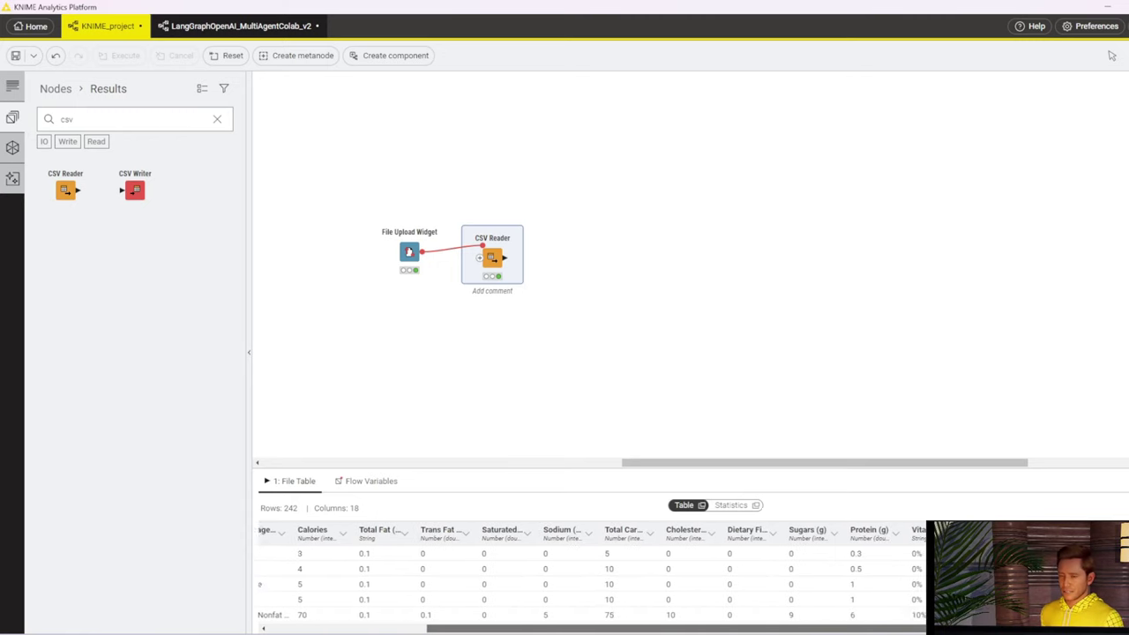
pyautogui.hscroll(-5, 789, 595)
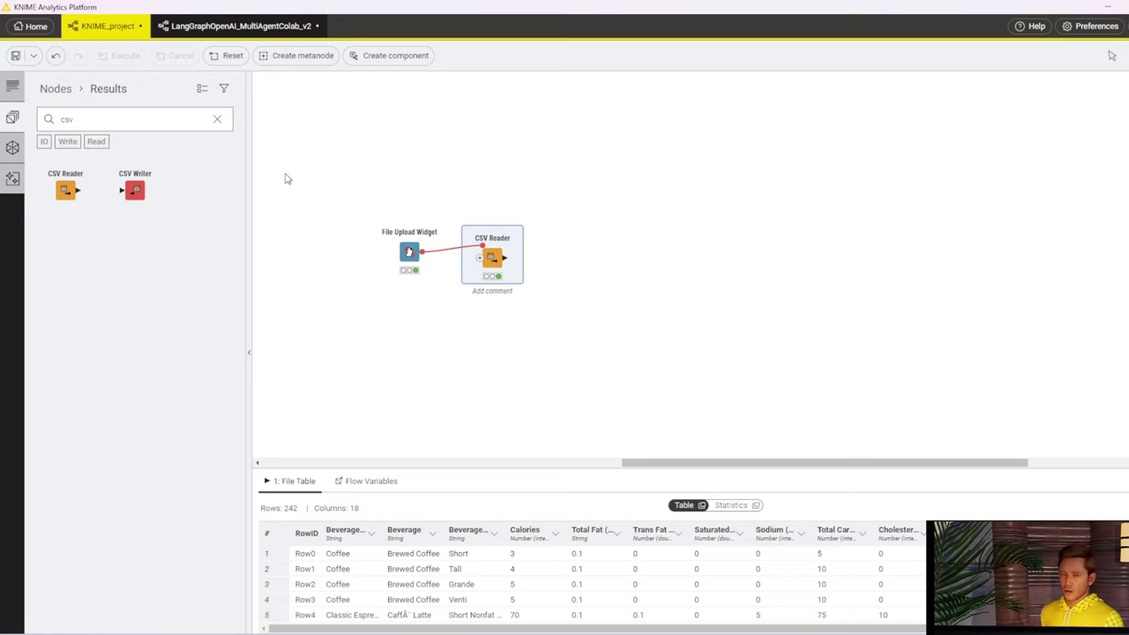
pyautogui.click(97, 119)
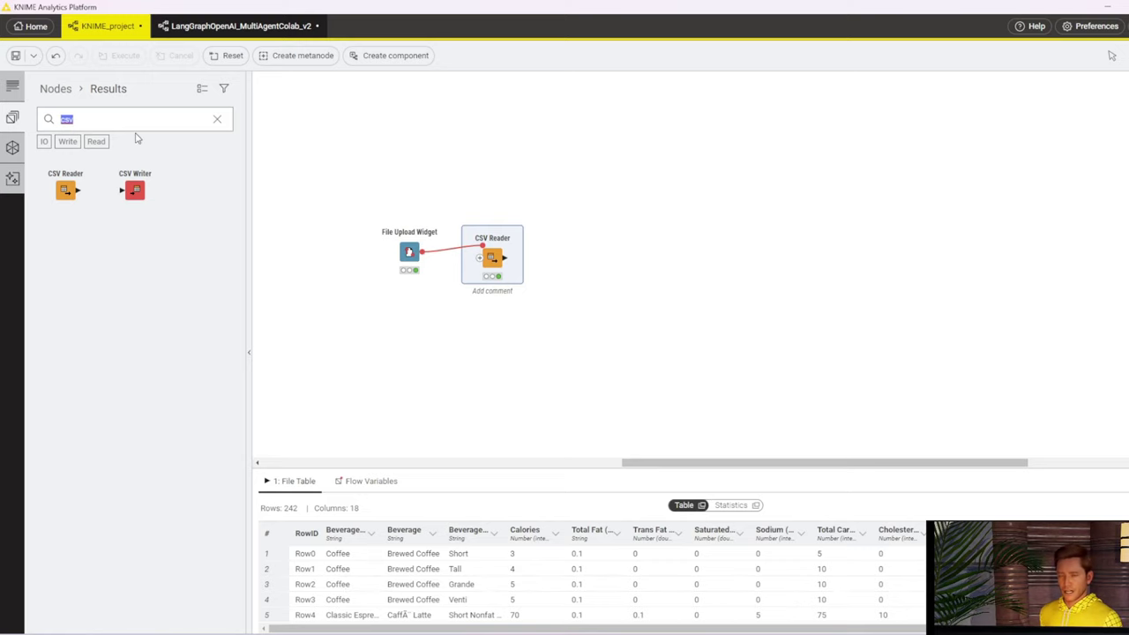
# Search 'row fil' and attach a new Row Filter node to the CSV Reader's output port
pyautogui.write('row')
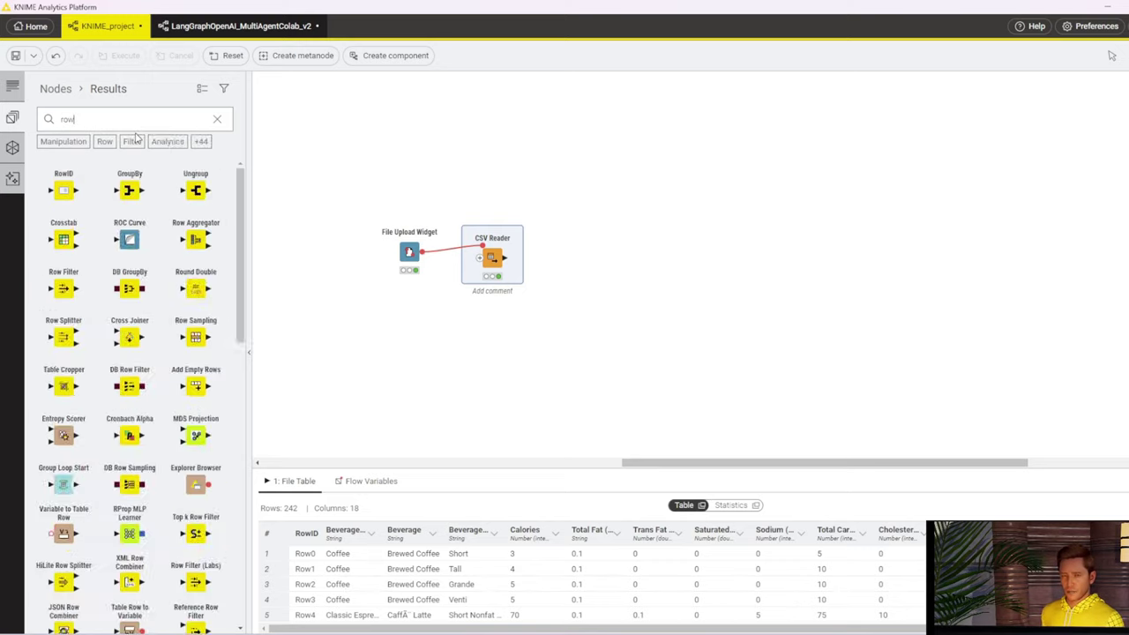
pyautogui.write(' fi')
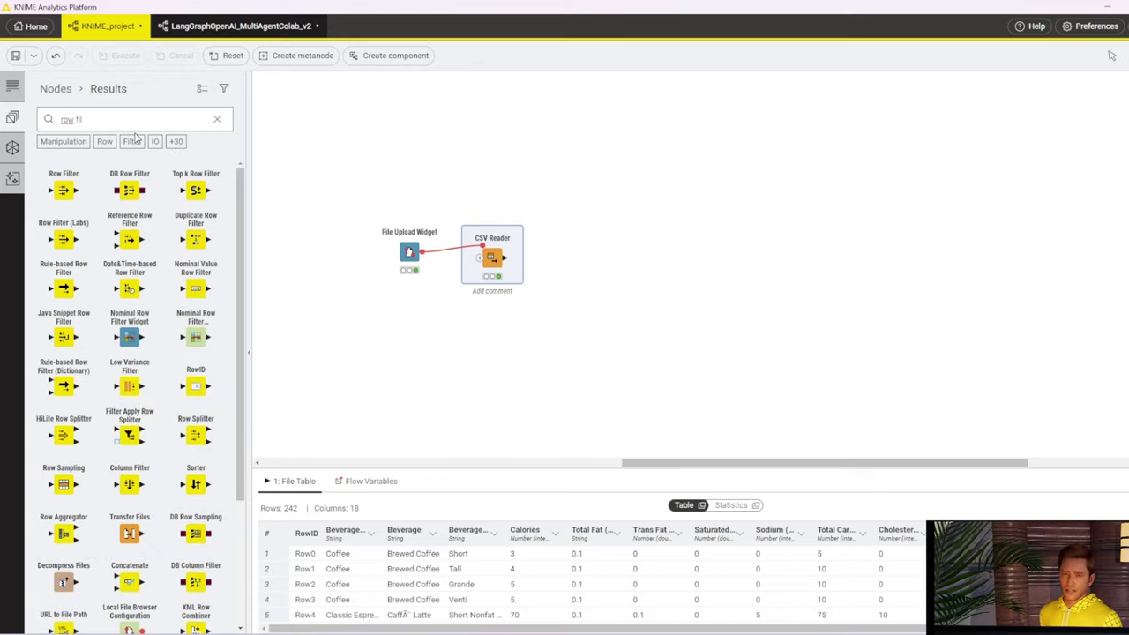
pyautogui.write('l')
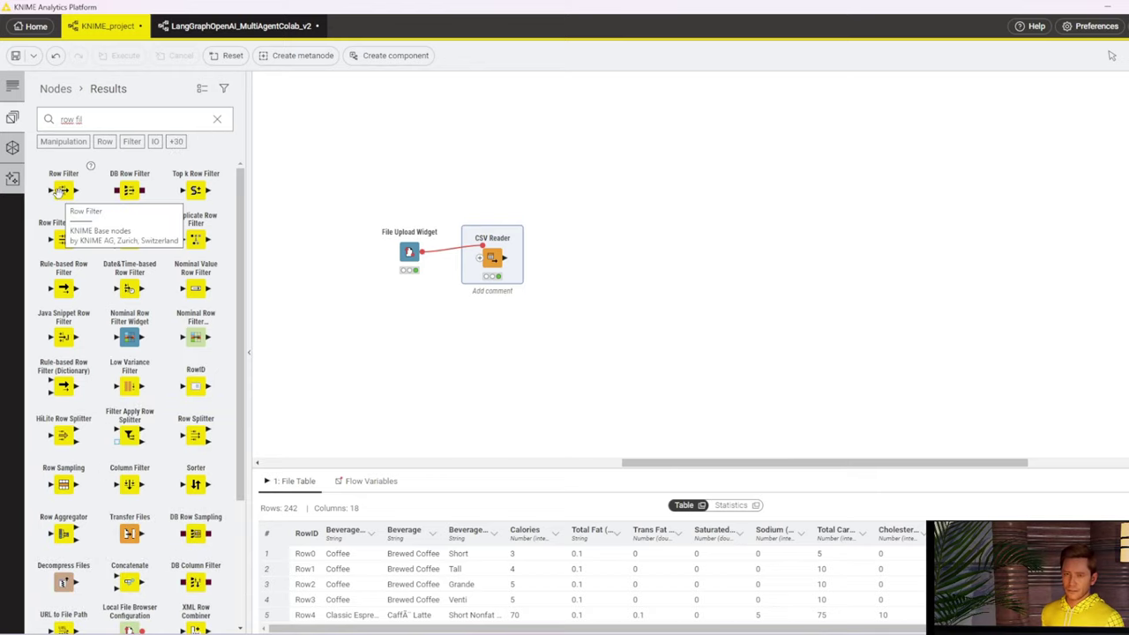
pyautogui.moveTo(60, 191)
pyautogui.mouseDown()
pyautogui.moveTo(391, 214)
pyautogui.moveTo(541, 265)
pyautogui.moveTo(65, 194)
pyautogui.mouseUp()
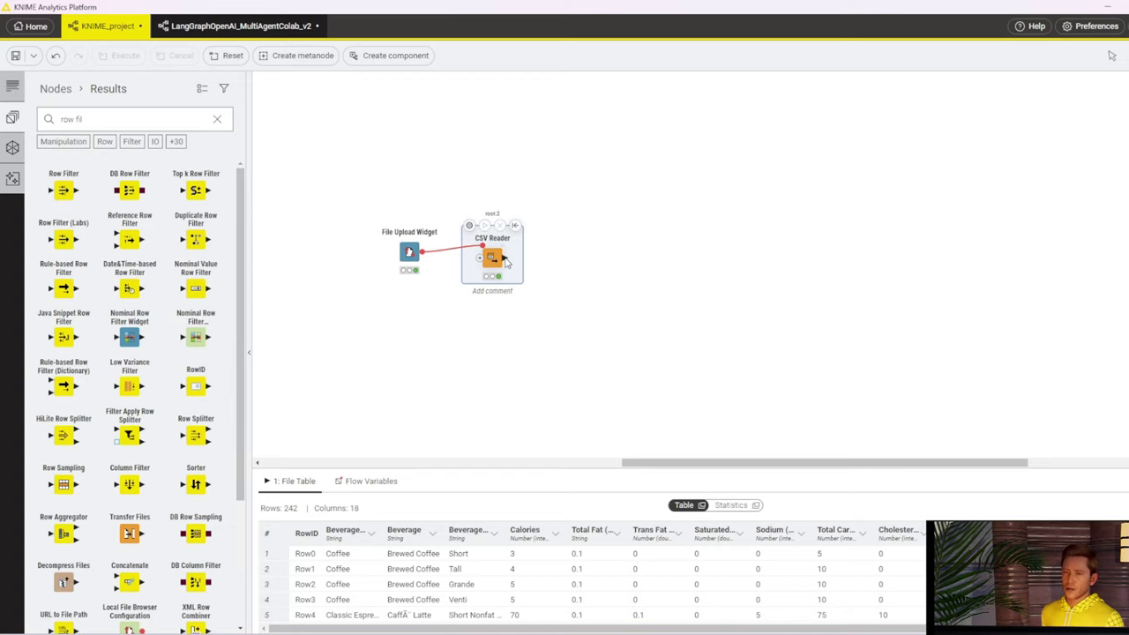
pyautogui.moveTo(506, 261); pyautogui.dragTo(636, 265)
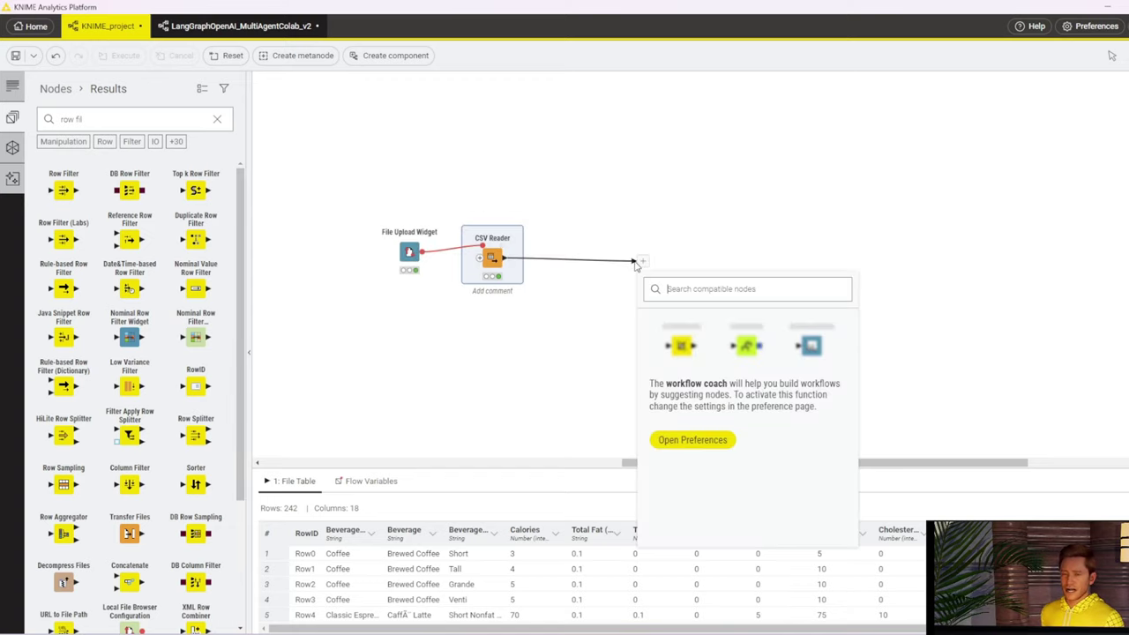
pyautogui.write('row fil')
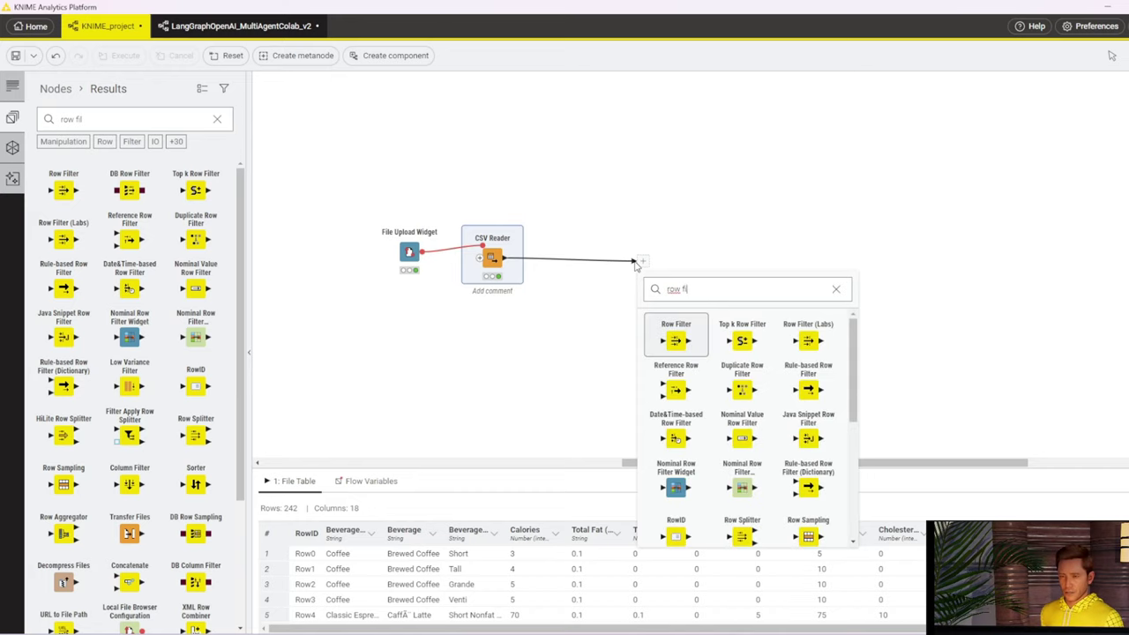
pyautogui.press('Return')
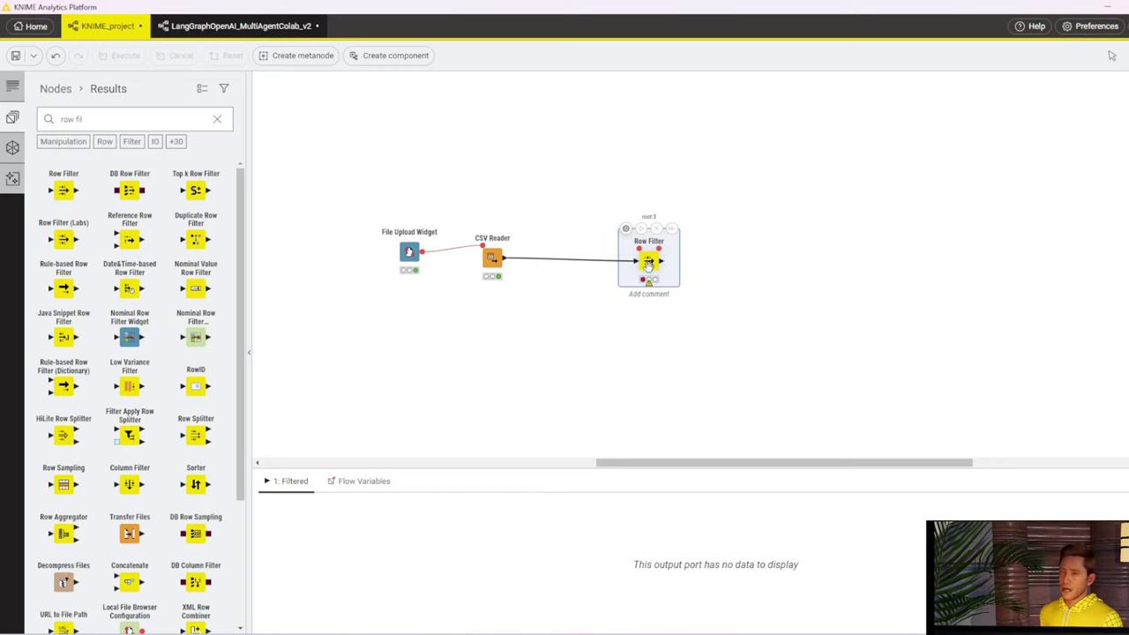
# Check the Row Filter's column options, then inspect the Coffee value in the CSV Reader's Beverage_category column
pyautogui.rightClick(649, 263)
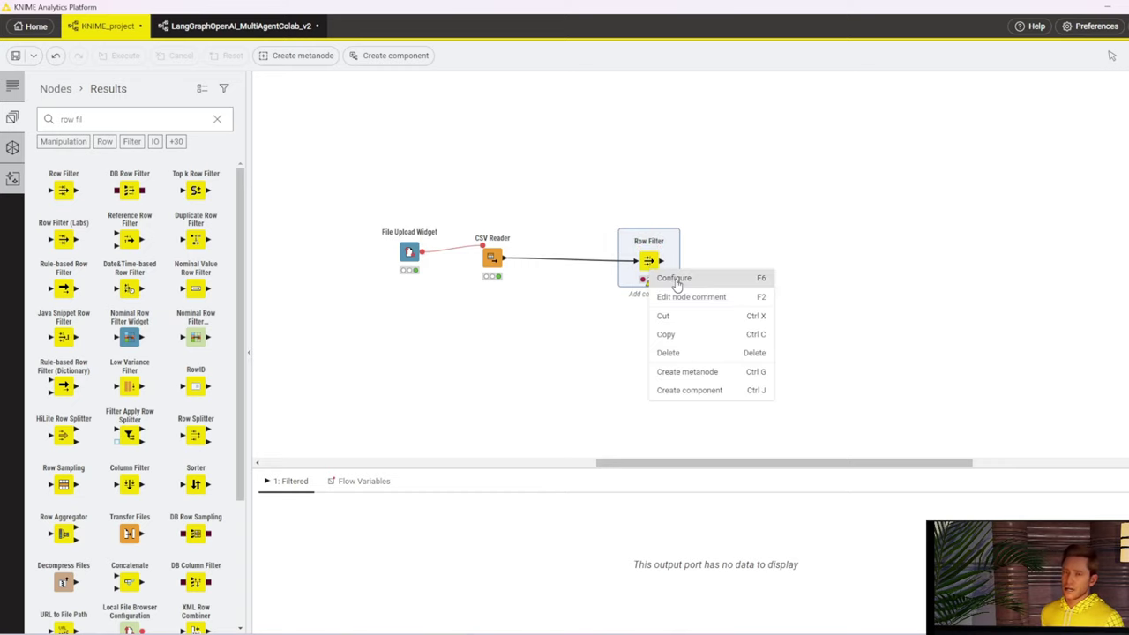
pyautogui.click(675, 278)
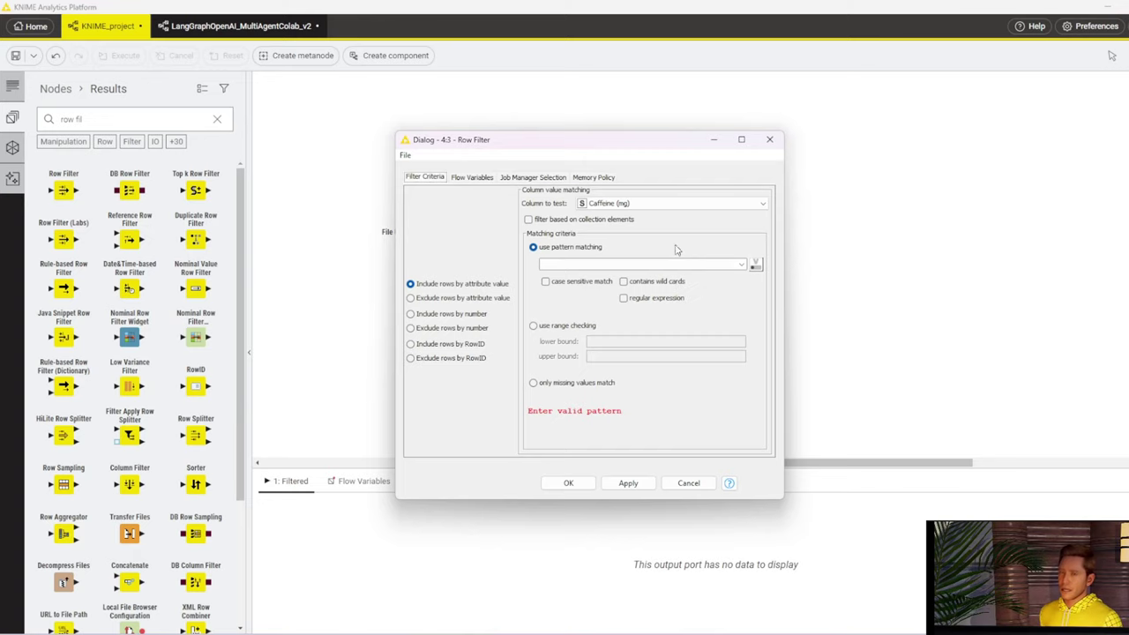
pyautogui.click(604, 203)
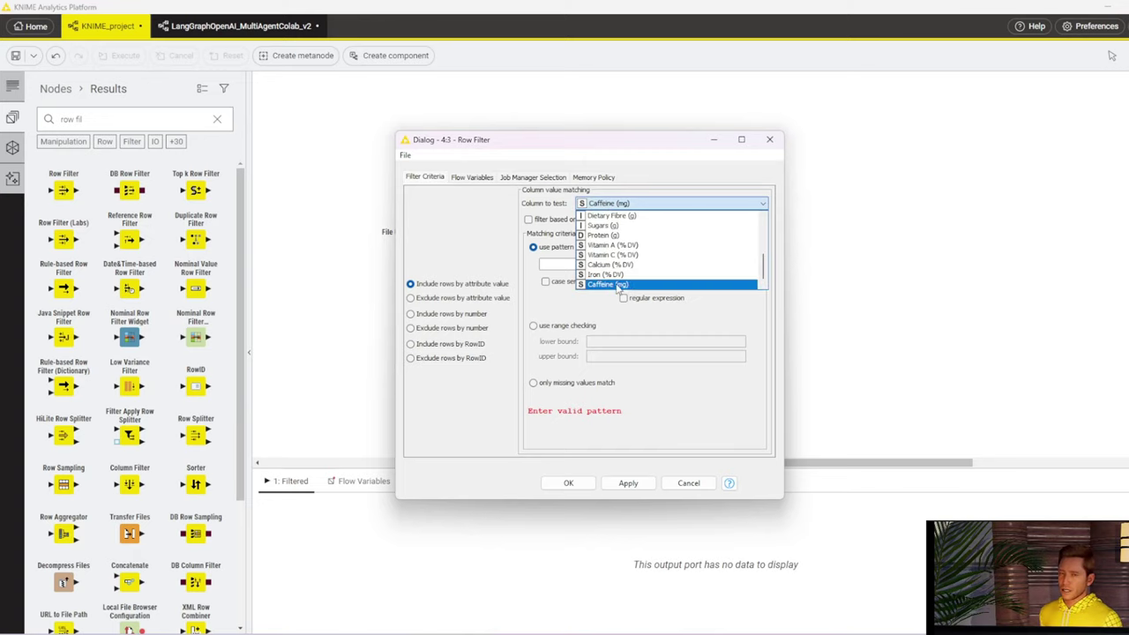
pyautogui.click(769, 140)
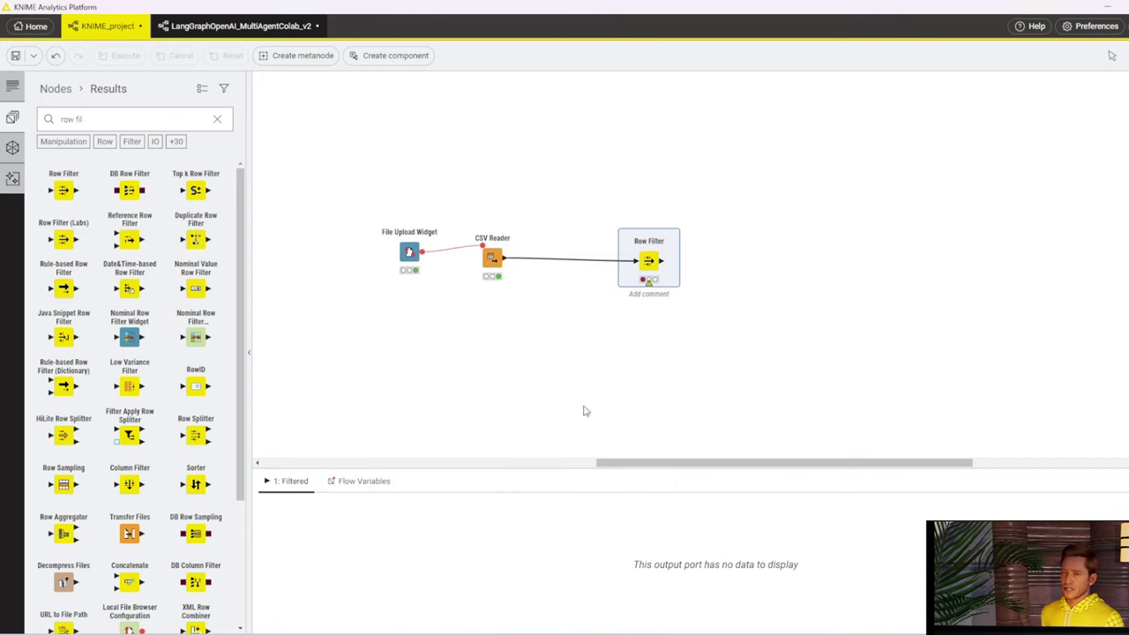
pyautogui.click(492, 261)
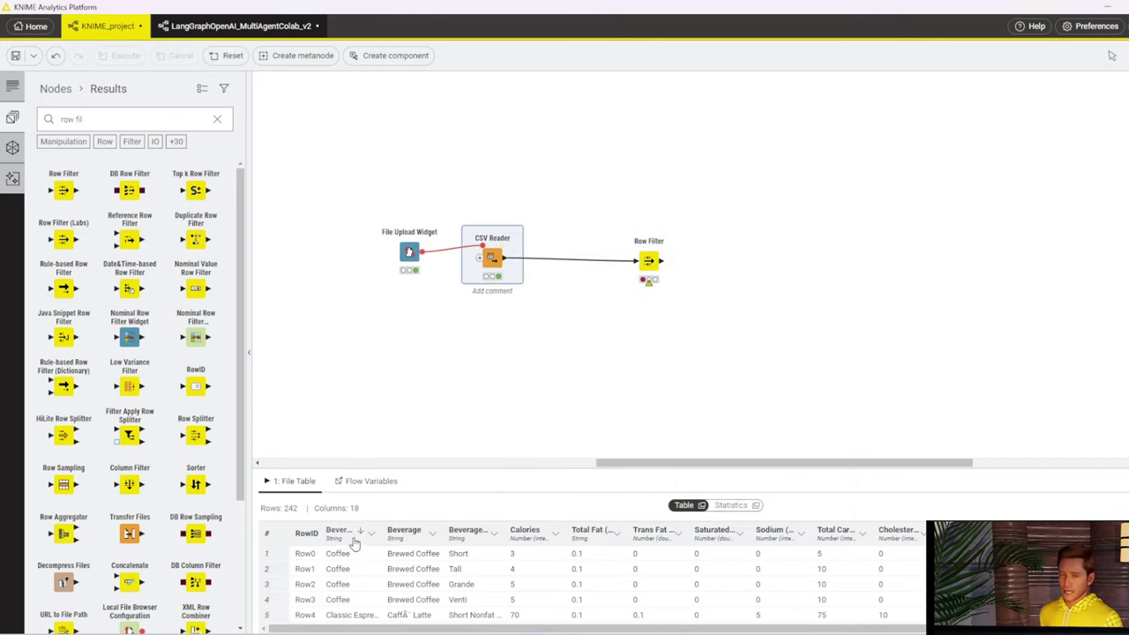
pyautogui.moveTo(379, 532); pyautogui.dragTo(475, 532)
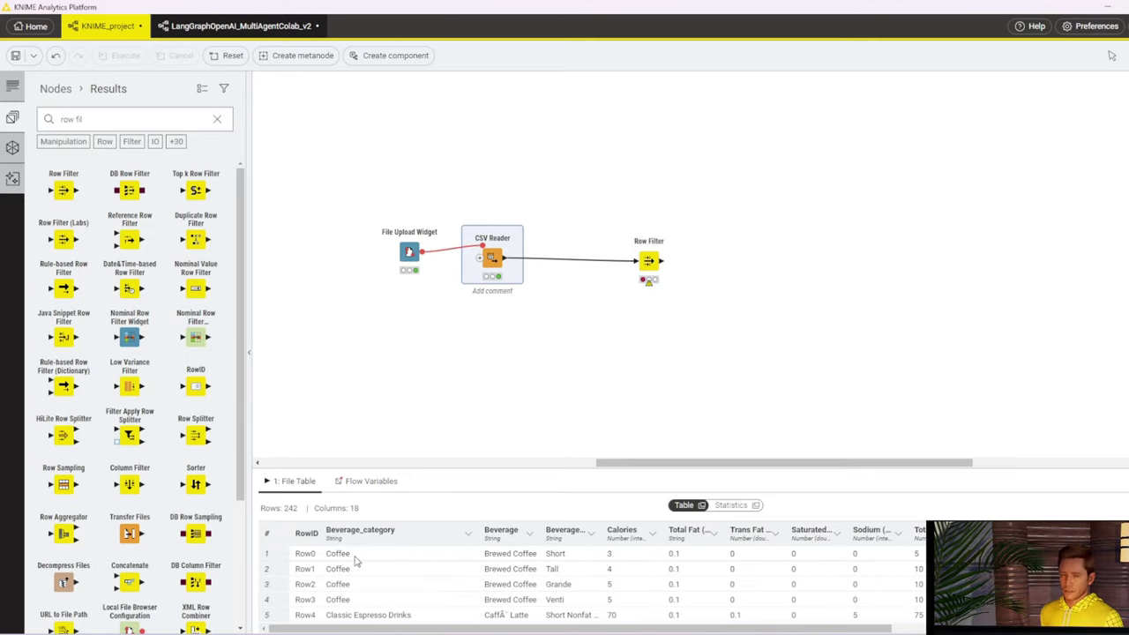
pyautogui.click(356, 559)
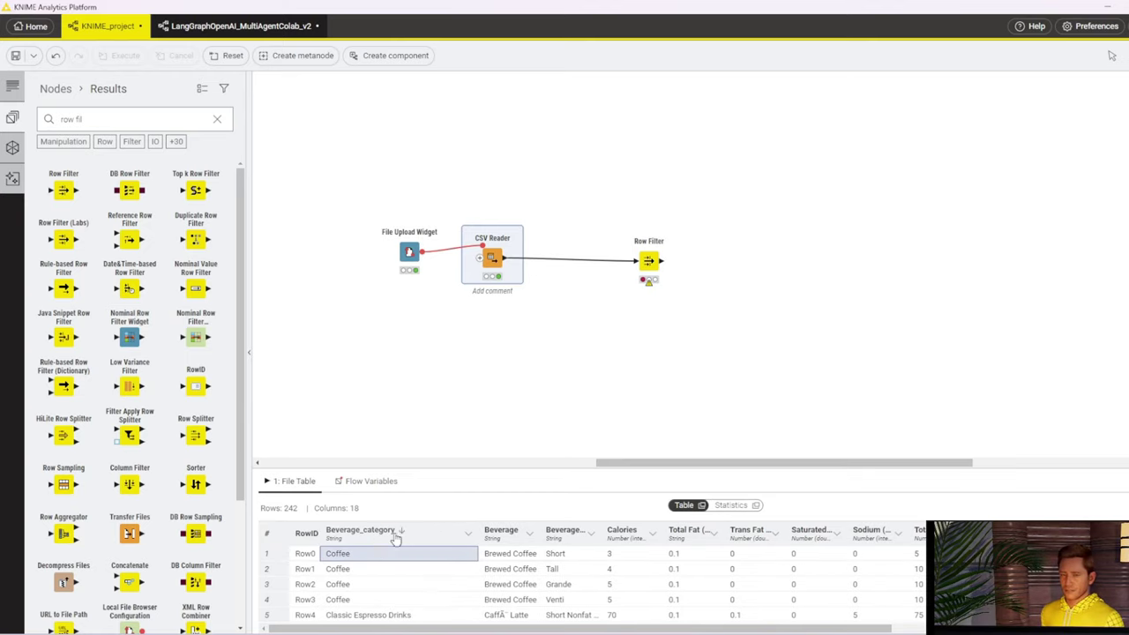
# Filter on Beverage_category, including rows matching 'Coffee' case-sensitively, and apply the settings
pyautogui.rightClick(650, 269)
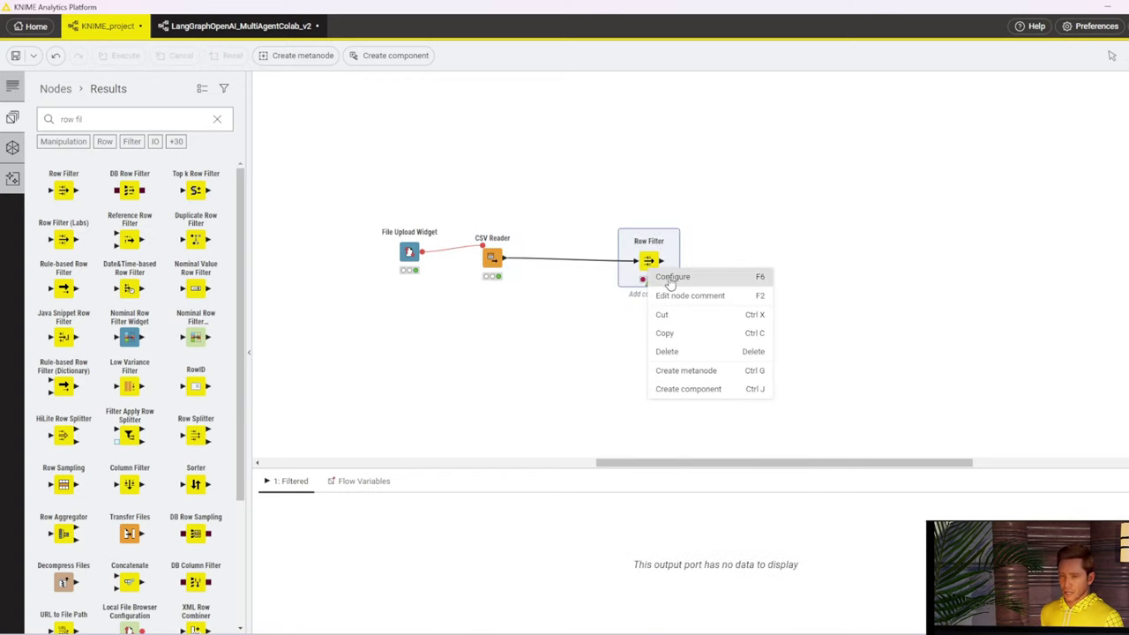
pyautogui.click(676, 282)
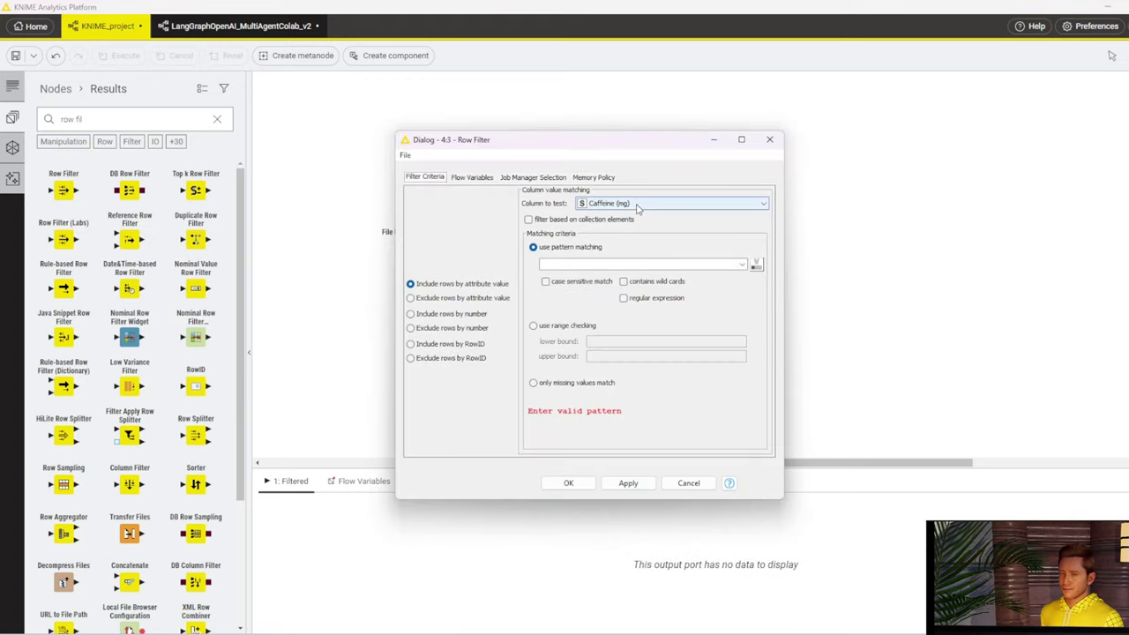
pyautogui.click(642, 209)
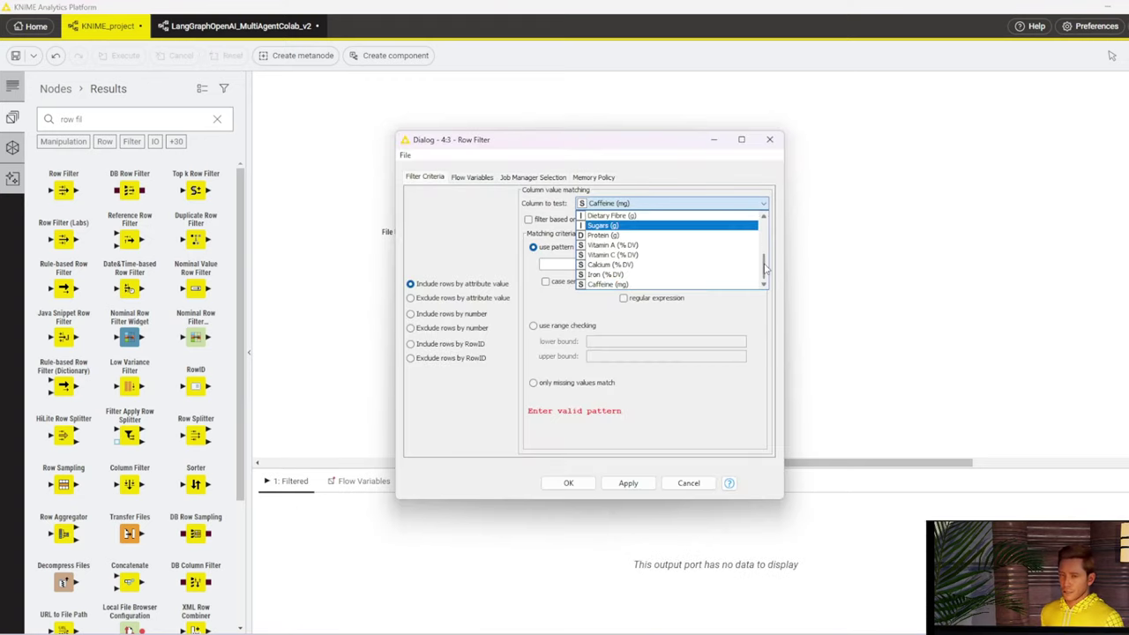
pyautogui.moveTo(764, 269); pyautogui.dragTo(762, 228)
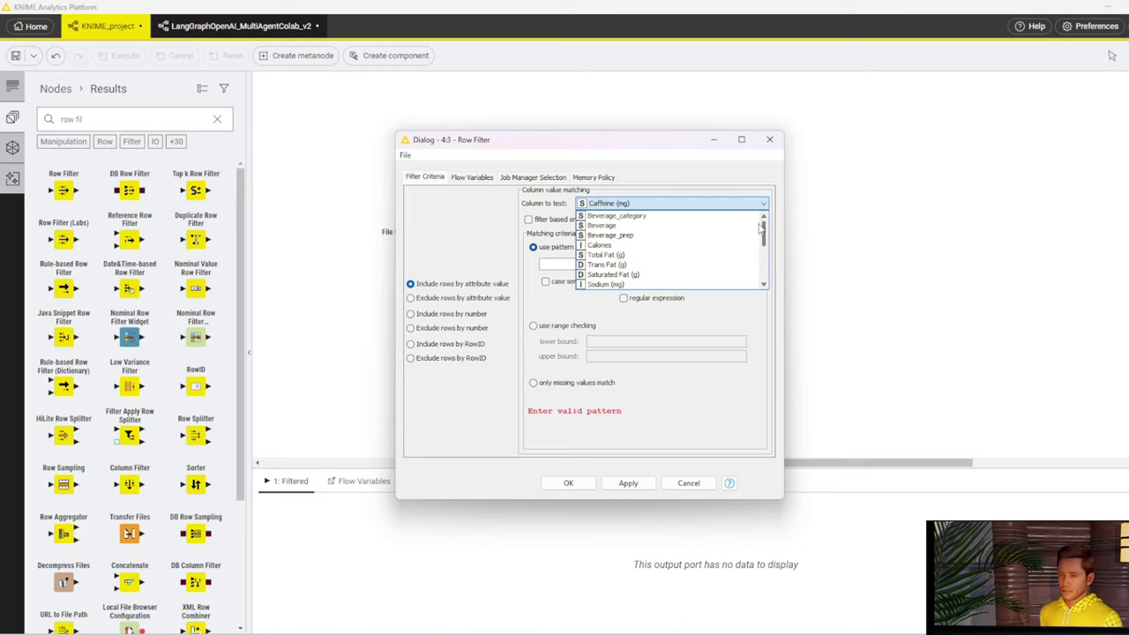
pyautogui.click(599, 217)
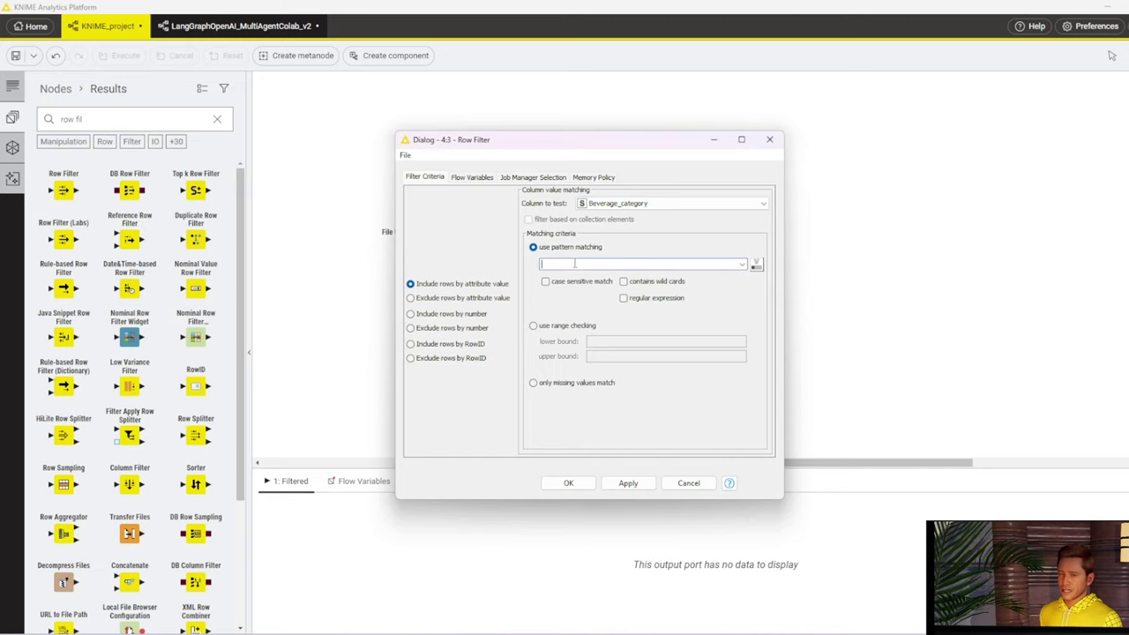
pyautogui.click(575, 263)
pyautogui.write('Coffee')
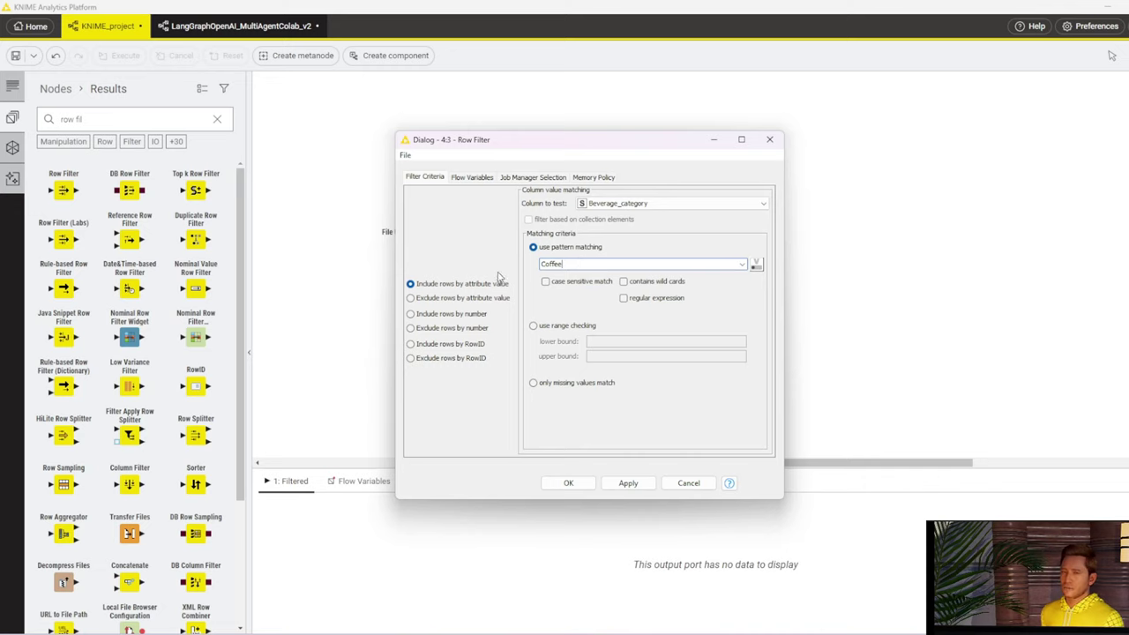
pyautogui.click(410, 298)
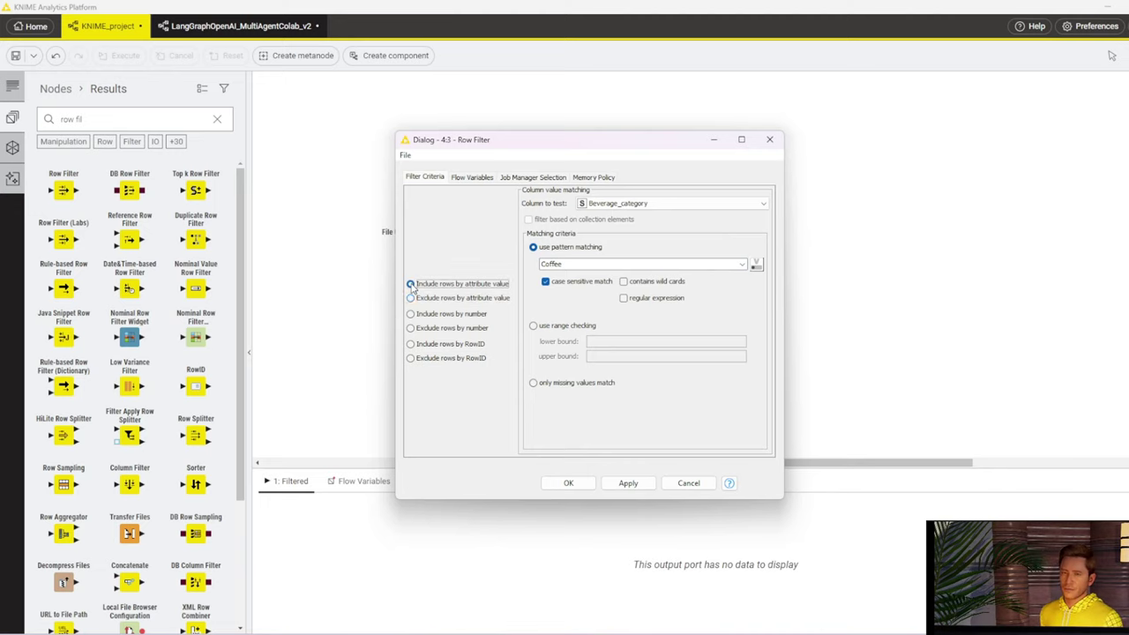
pyautogui.click(410, 284)
pyautogui.click(628, 484)
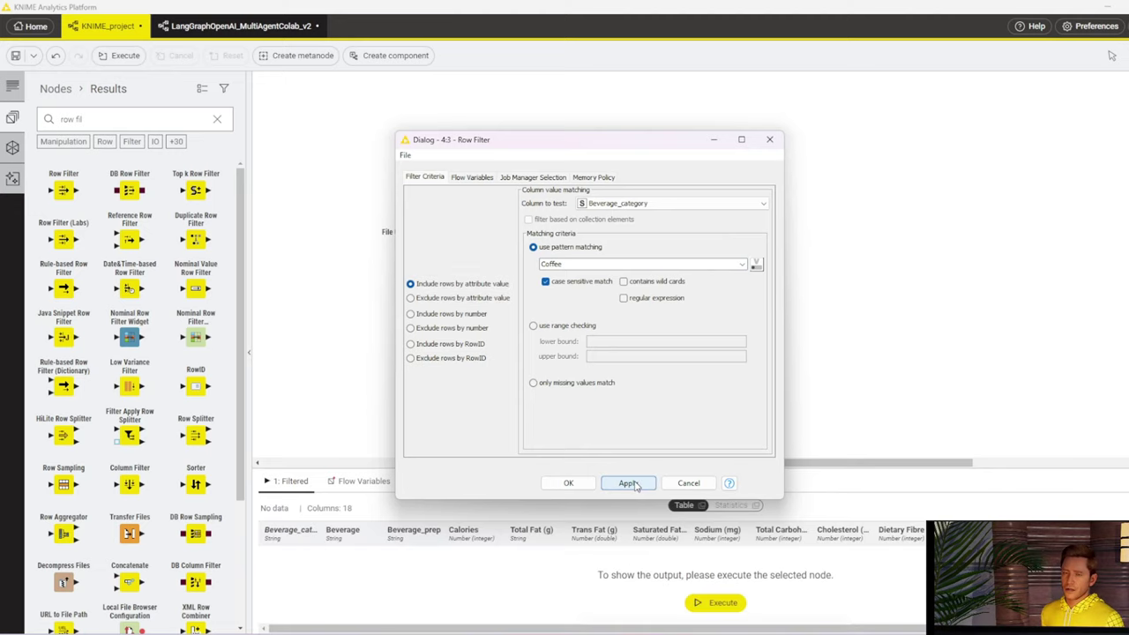
# Close the Row Filter dialog, execute it, and compare with the CSV Reader's 242 rows and 18 columns
pyautogui.click(569, 483)
pyautogui.rightClick(649, 261)
pyautogui.click(678, 291)
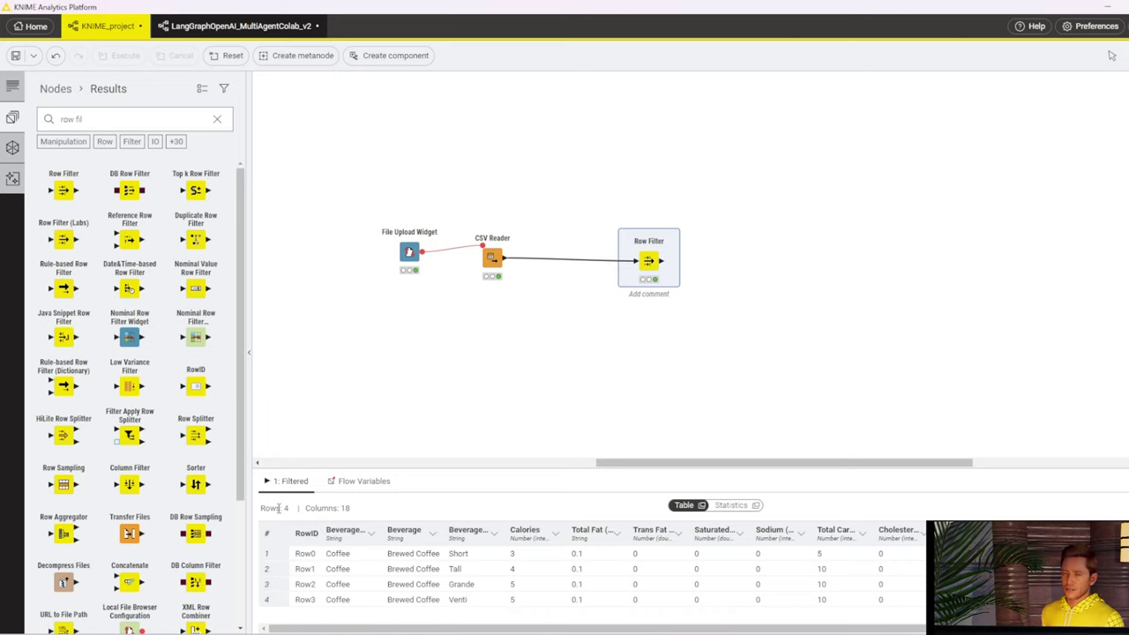
pyautogui.click(491, 257)
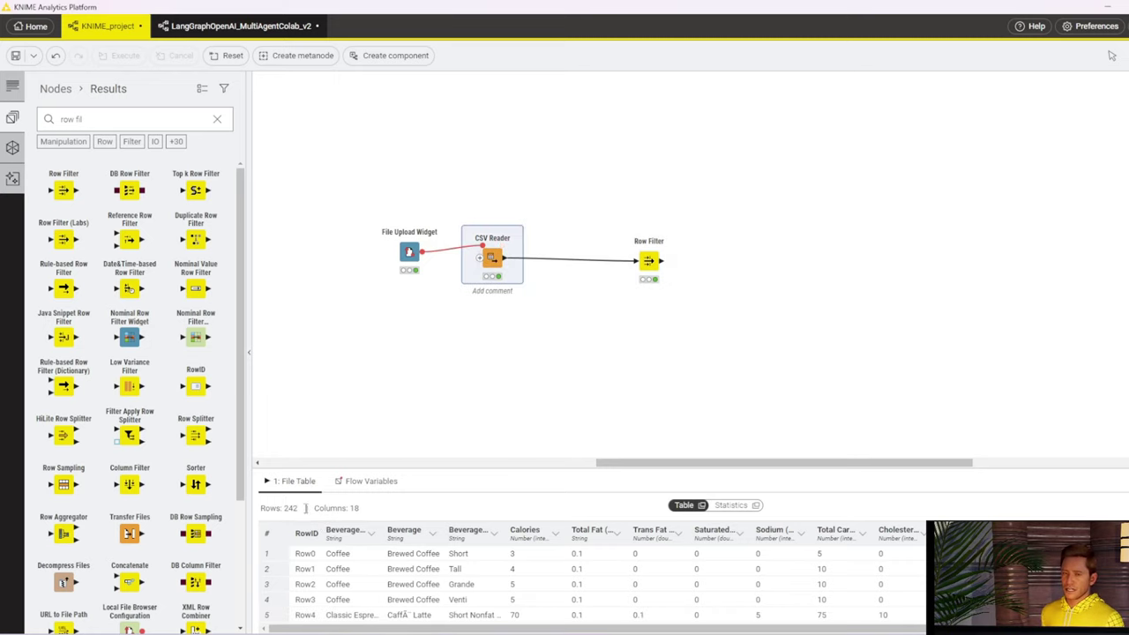
pyautogui.moveTo(298, 509); pyautogui.dragTo(282, 510)
pyautogui.moveTo(376, 511); pyautogui.dragTo(348, 509)
# Move the Row Filter beside the CSV Reader and box-select all three nodes
pyautogui.click(617, 294)
pyautogui.moveTo(653, 263); pyautogui.dragTo(559, 260)
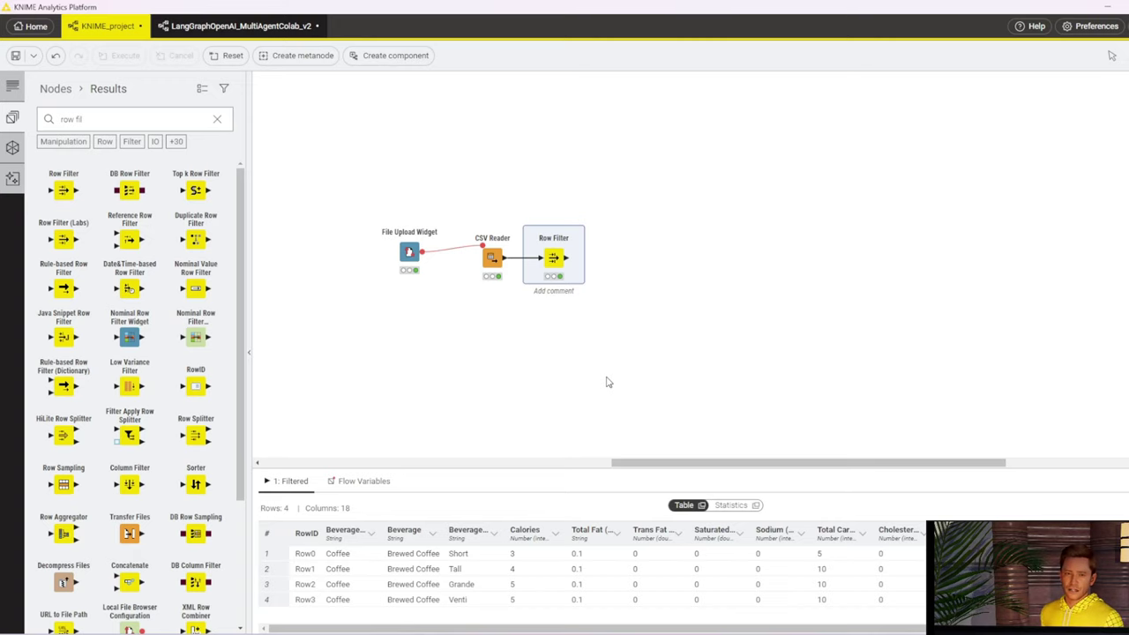
pyautogui.moveTo(350, 155); pyautogui.dragTo(768, 350)
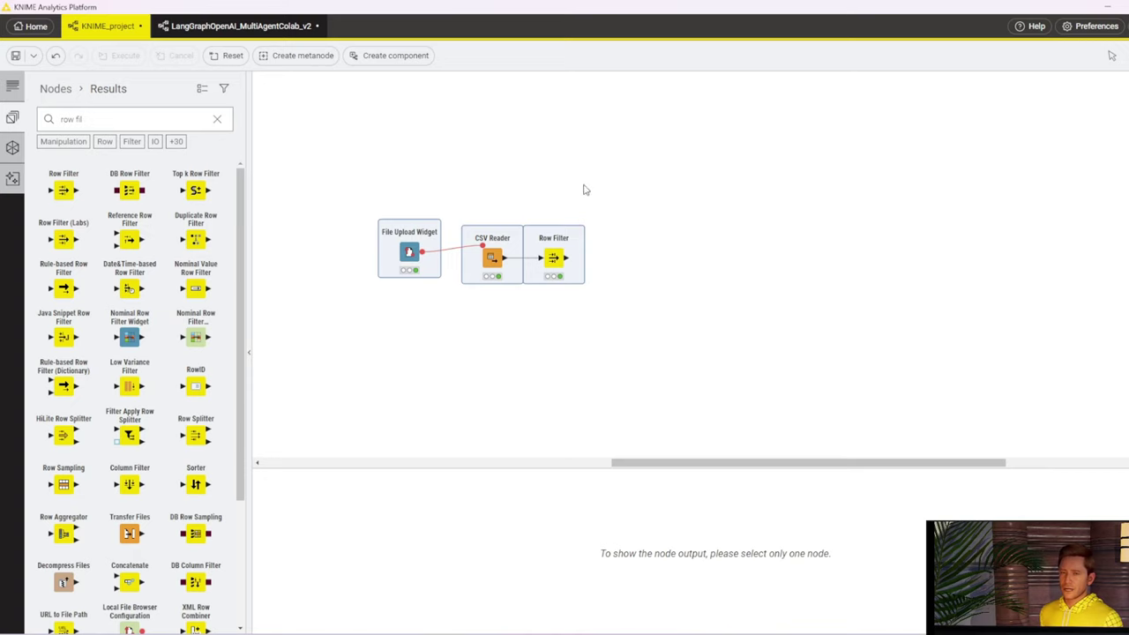
# Collapse the three nodes into a component, accepting the reset, and name it 'Select File and PreProcess'
pyautogui.click(385, 57)
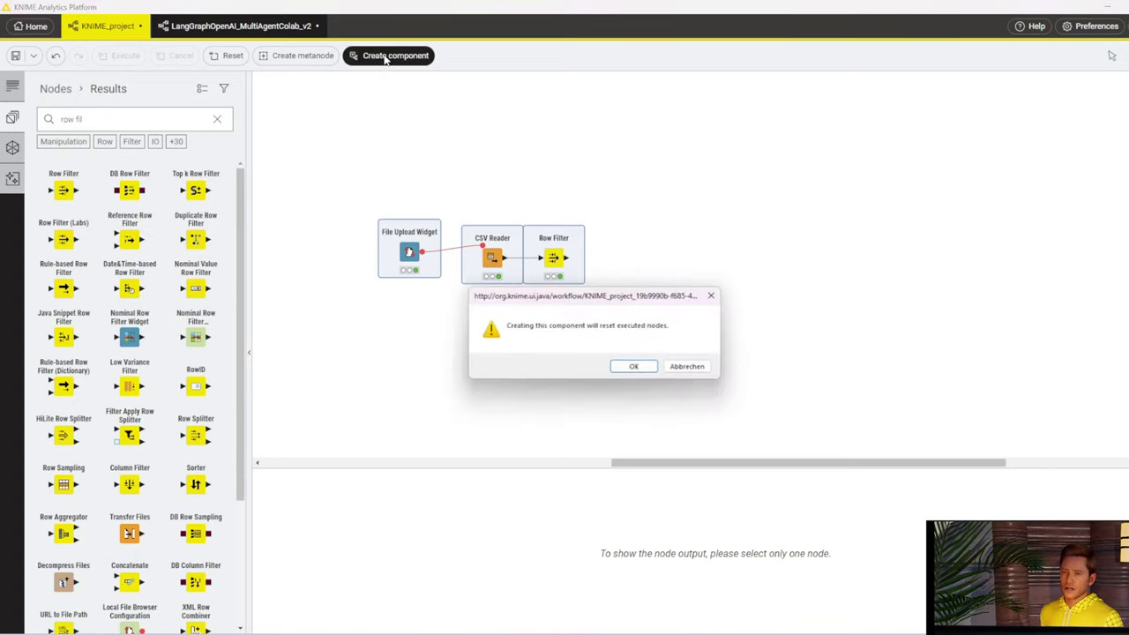
pyautogui.click(635, 367)
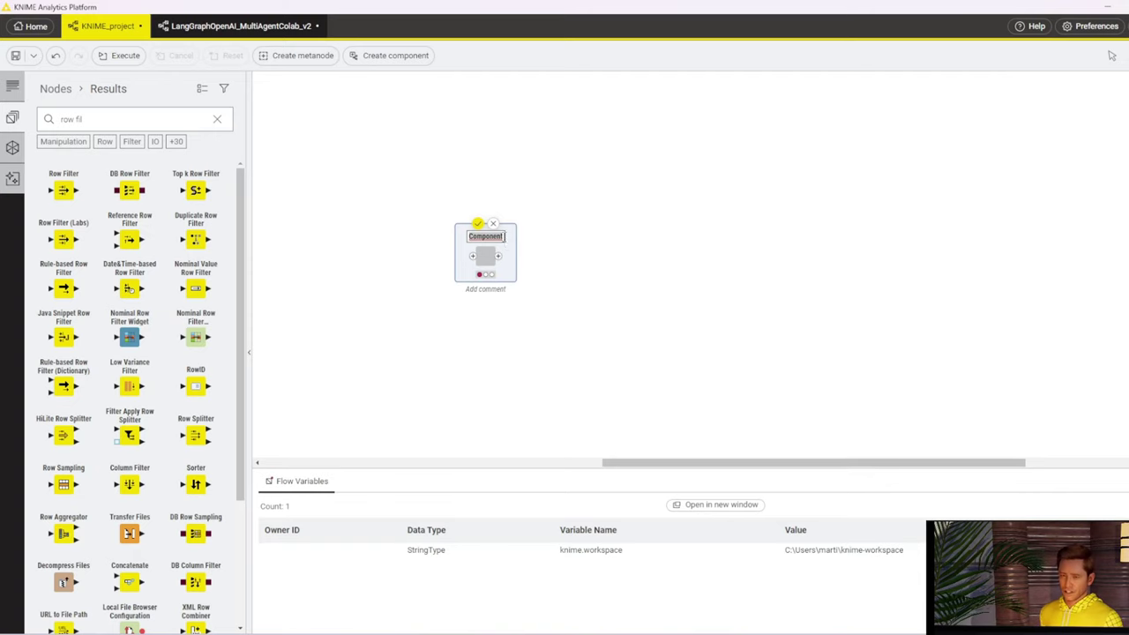
pyautogui.click(503, 236)
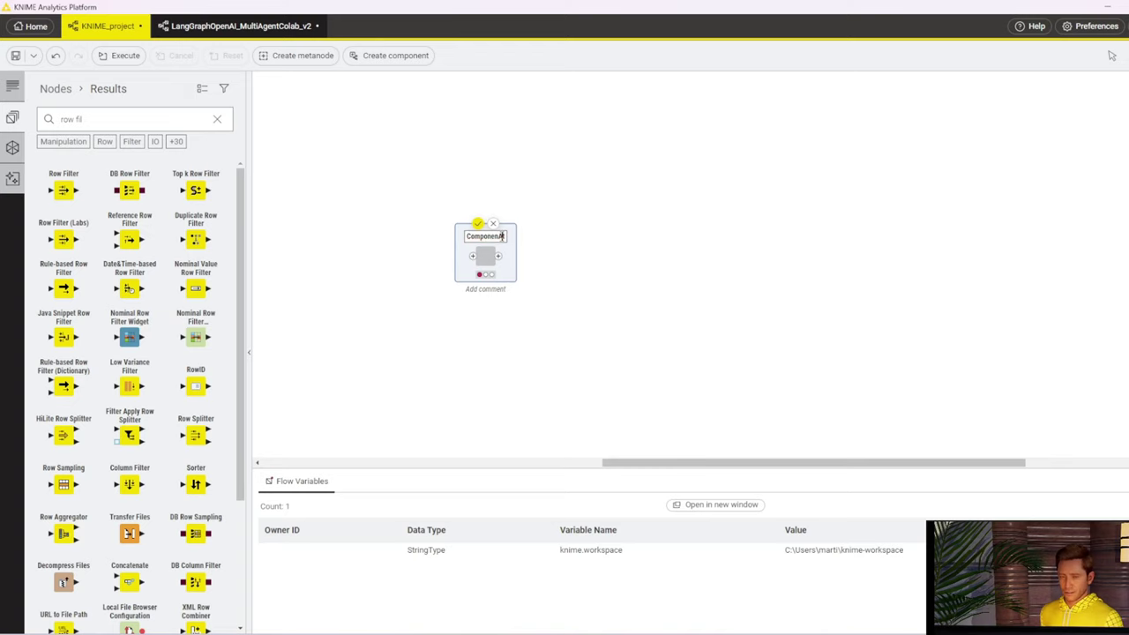
pyautogui.doubleClick(503, 236)
pyautogui.write('Select')
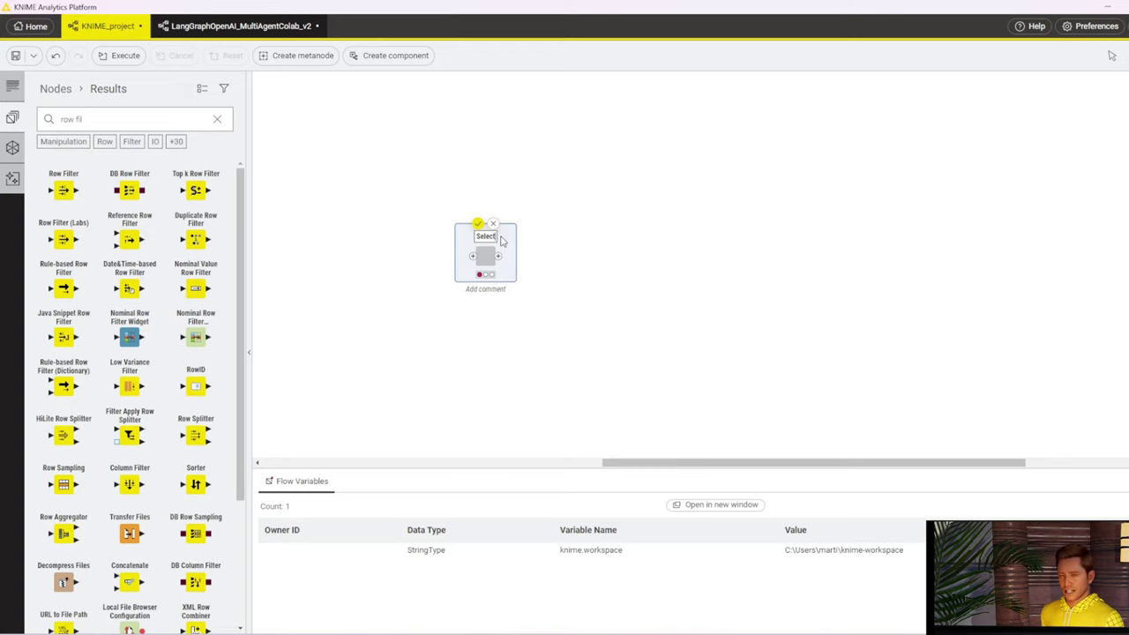
pyautogui.write(' File an')
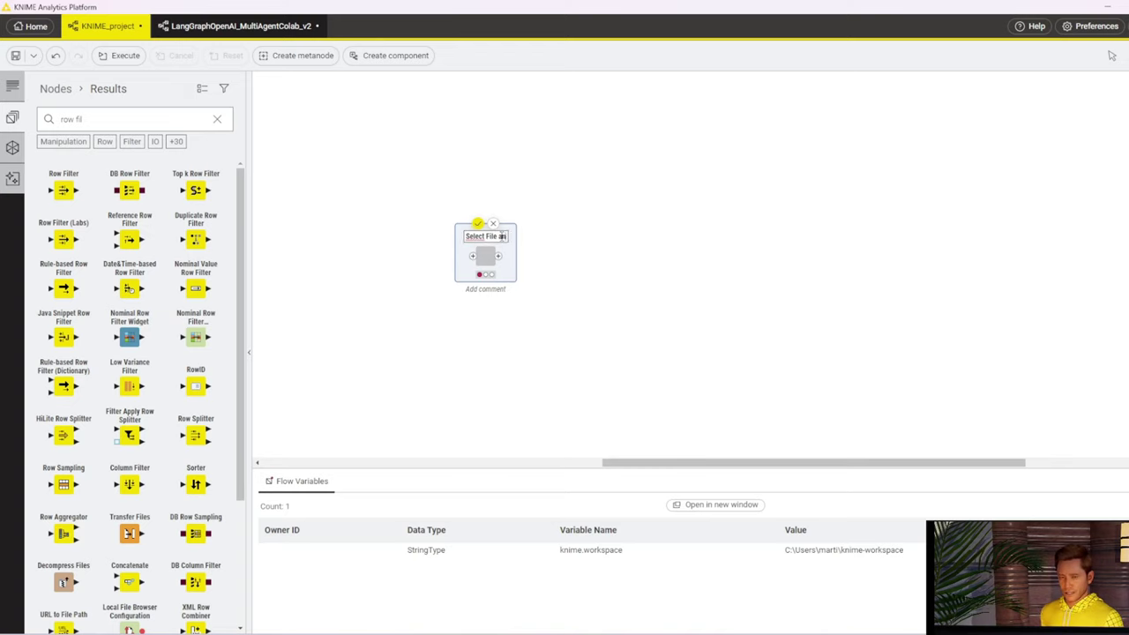
pyautogui.write('d PrePr')
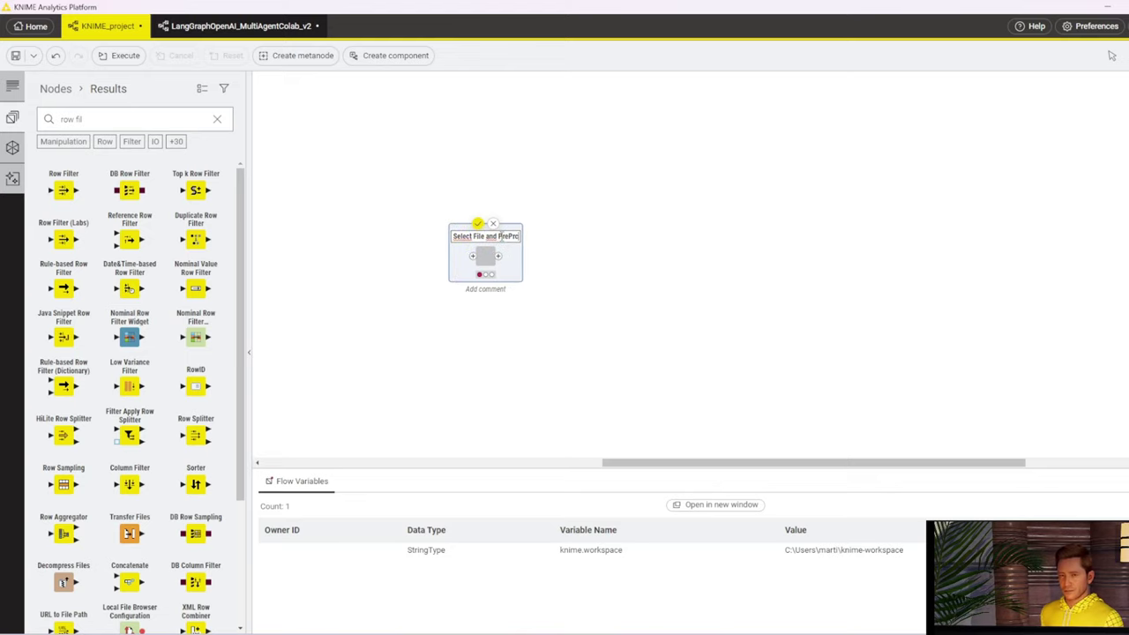
pyautogui.write('ocess')
pyautogui.press('Return')
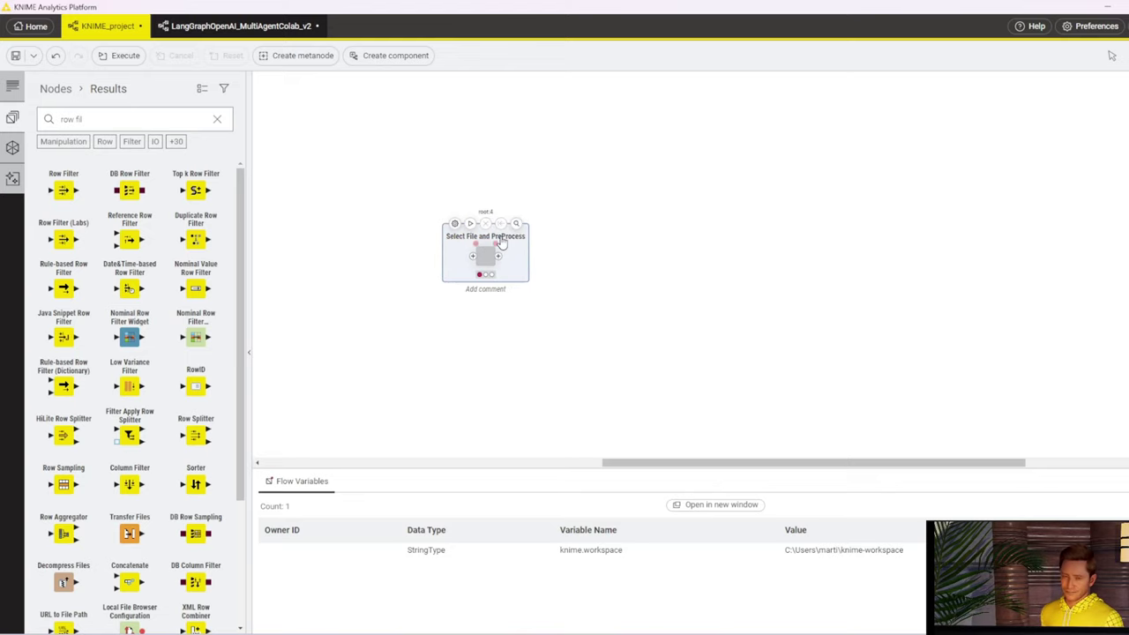
pyautogui.click(640, 277)
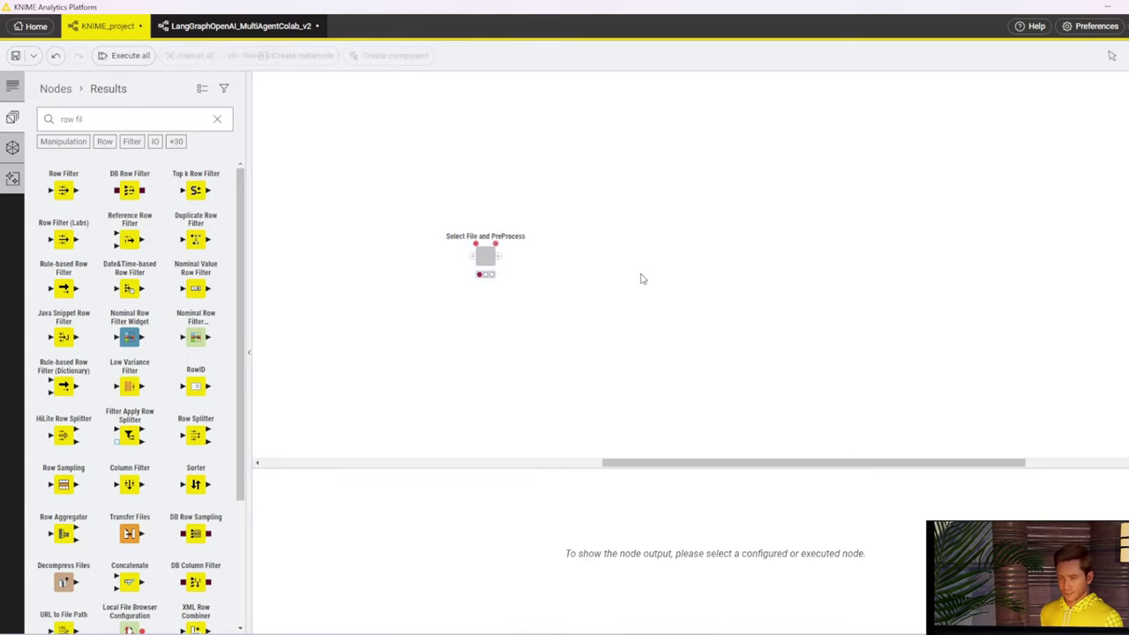
# Execute the Select File and PreProcess component
pyautogui.rightClick(486, 258)
pyautogui.click(509, 291)
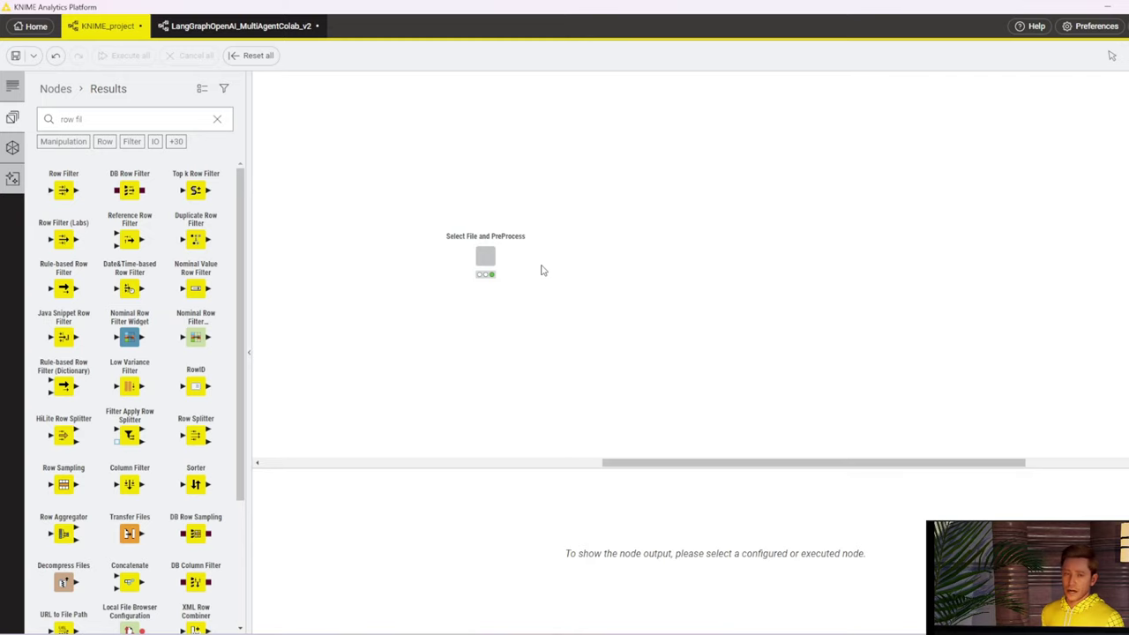
pyautogui.moveTo(495, 256)
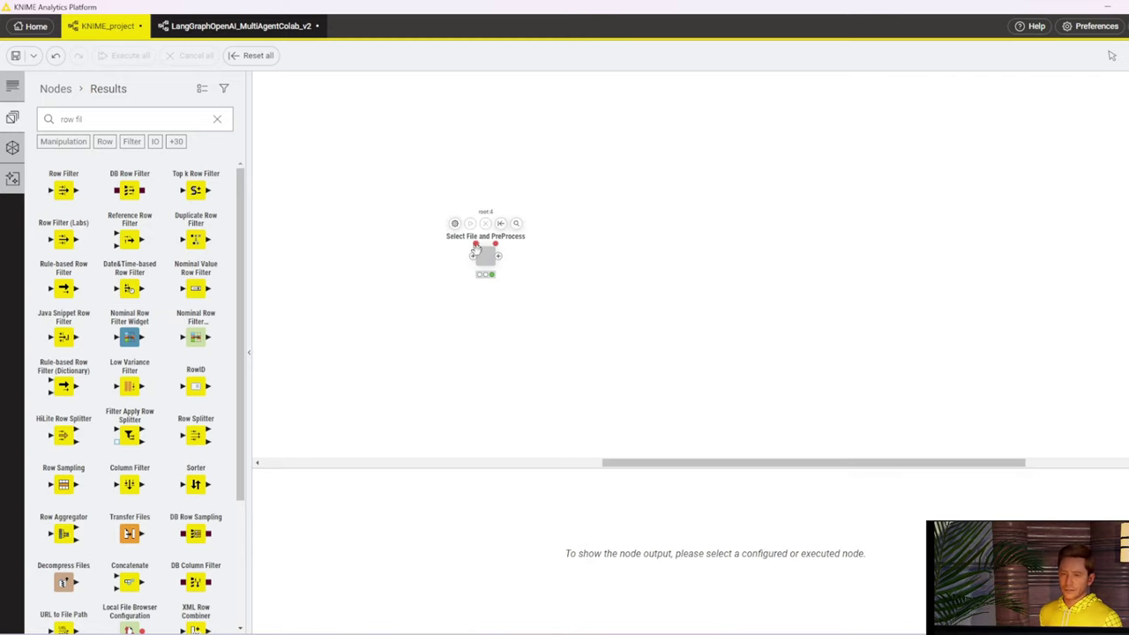
pyautogui.click(485, 257)
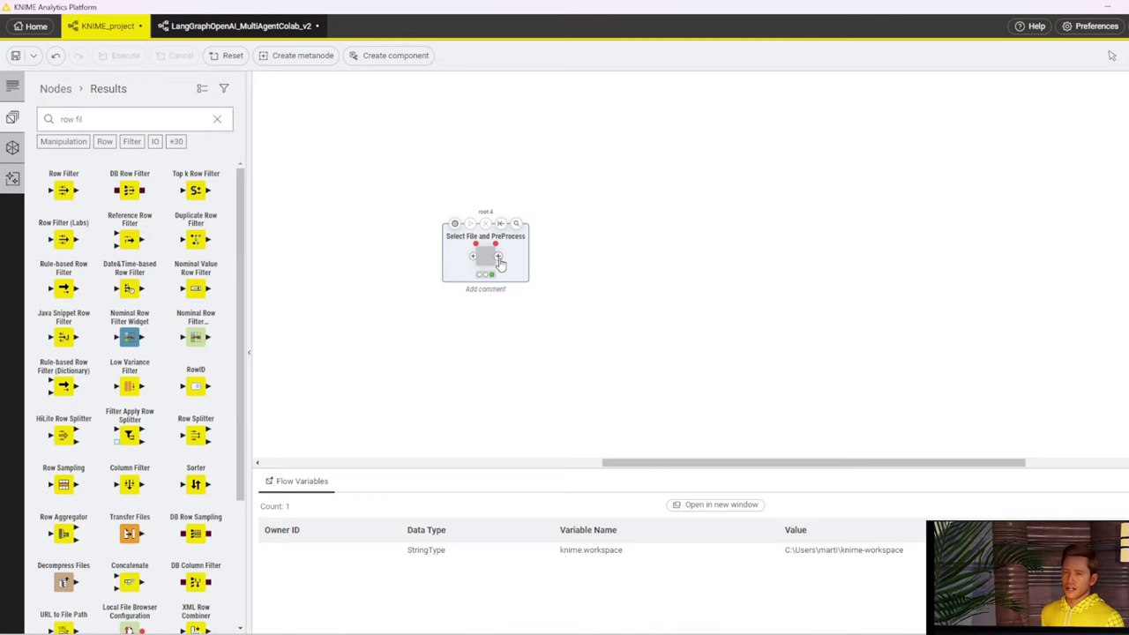
# Add a Table output port to the component, then open its Component actions
pyautogui.click(499, 258)
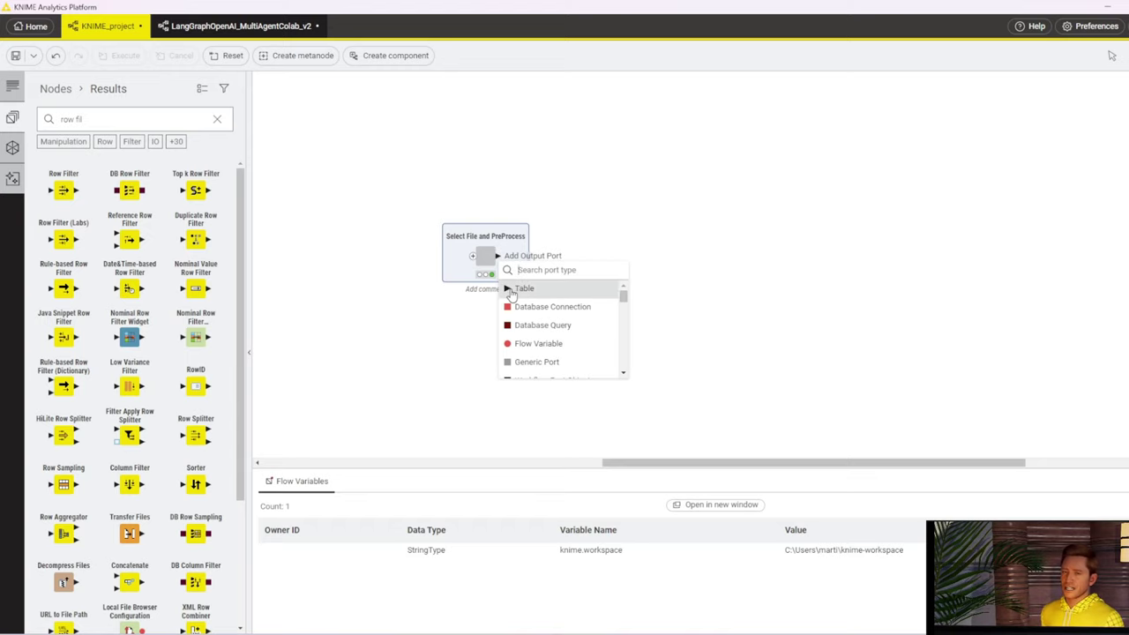
pyautogui.click(512, 294)
pyautogui.click(573, 267)
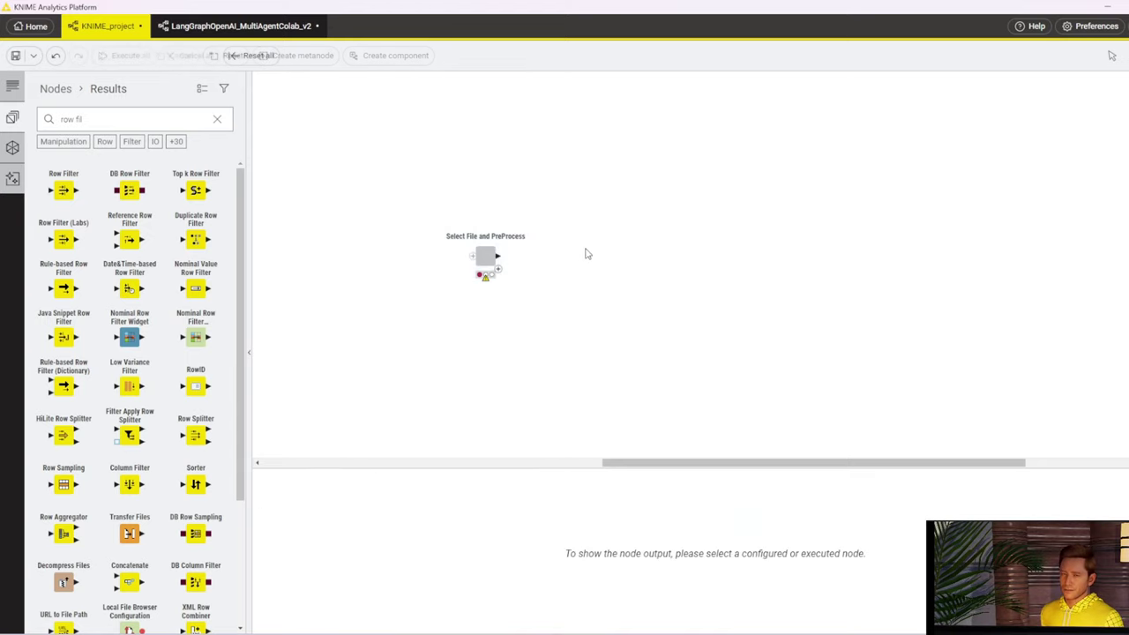
pyautogui.rightClick(484, 259)
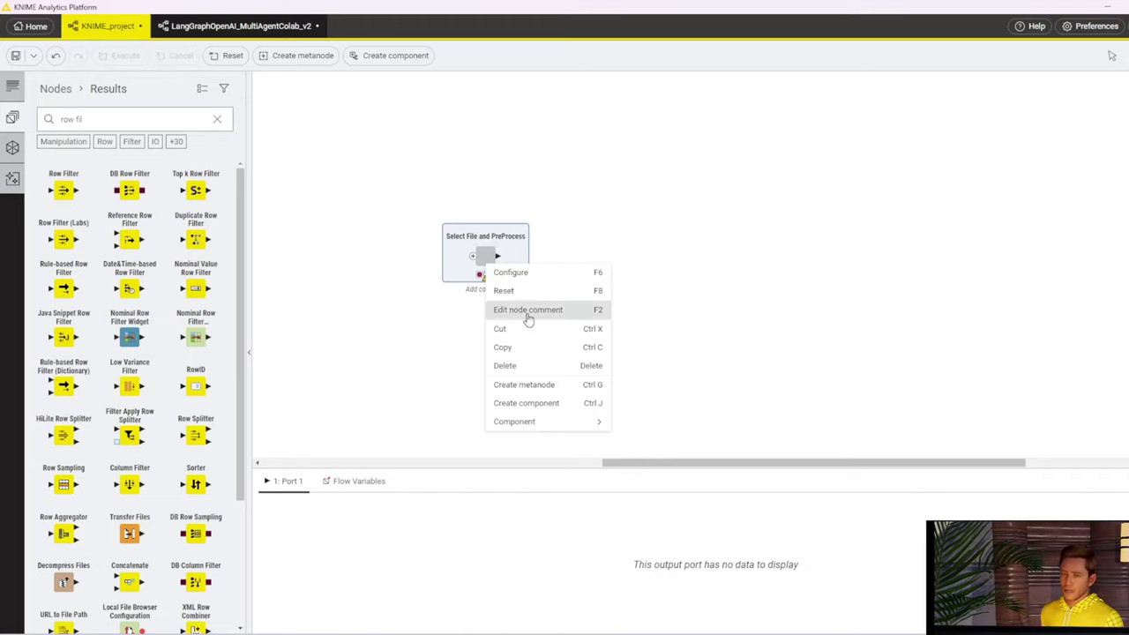
pyautogui.moveTo(558, 424)
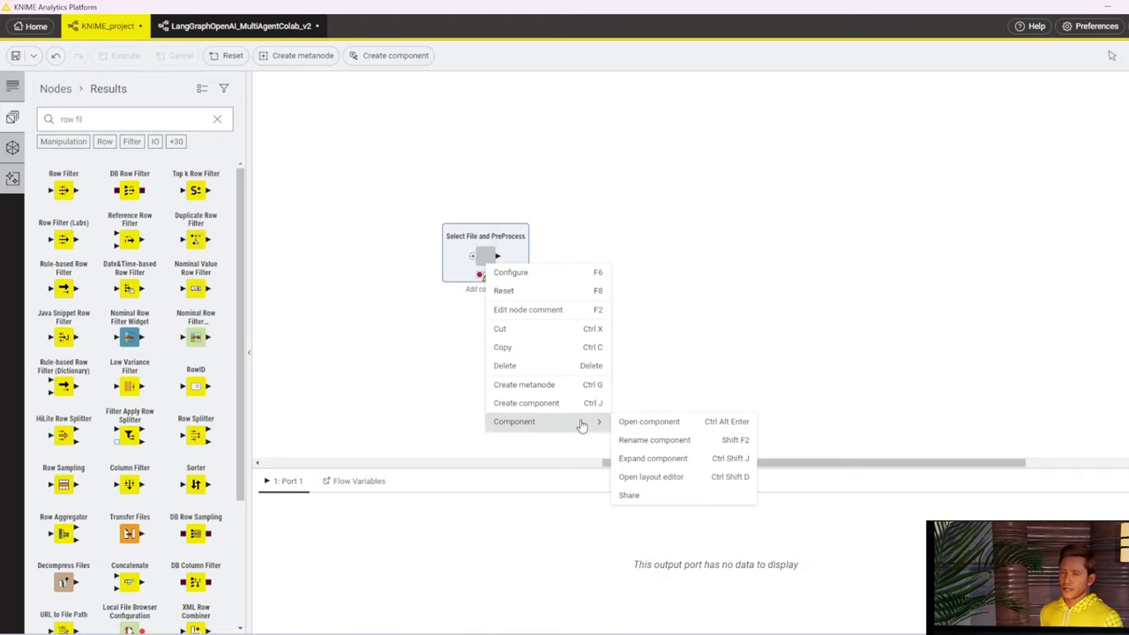
# Open the component and connect the Row Filter's output to the Component Output node
pyautogui.click(642, 426)
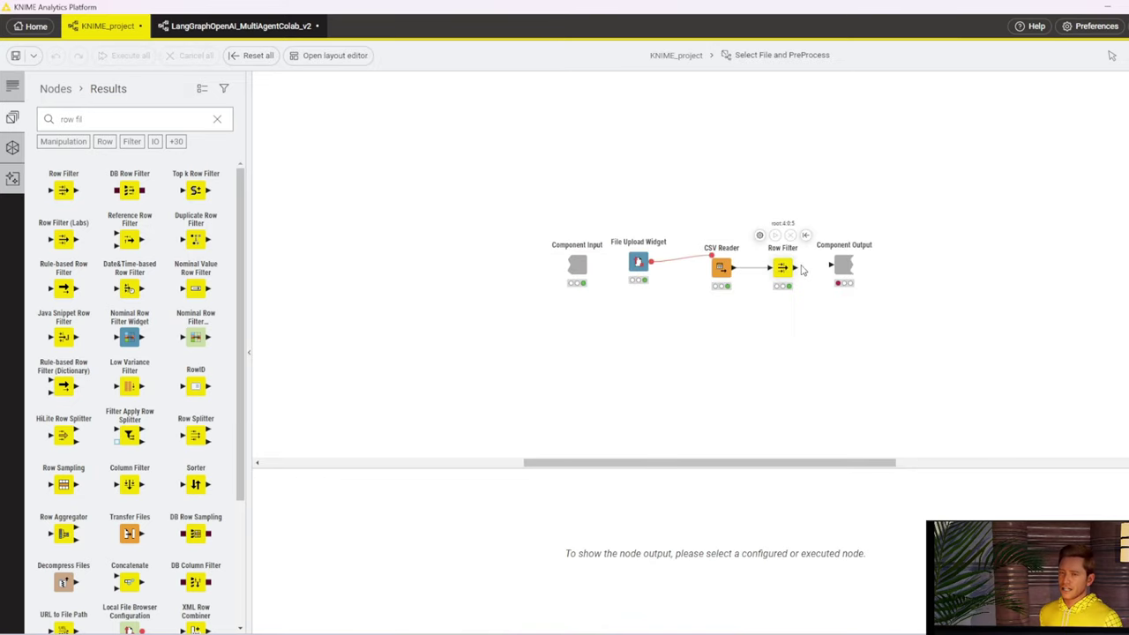
pyautogui.moveTo(800, 273)
pyautogui.moveTo(801, 272); pyautogui.dragTo(837, 268)
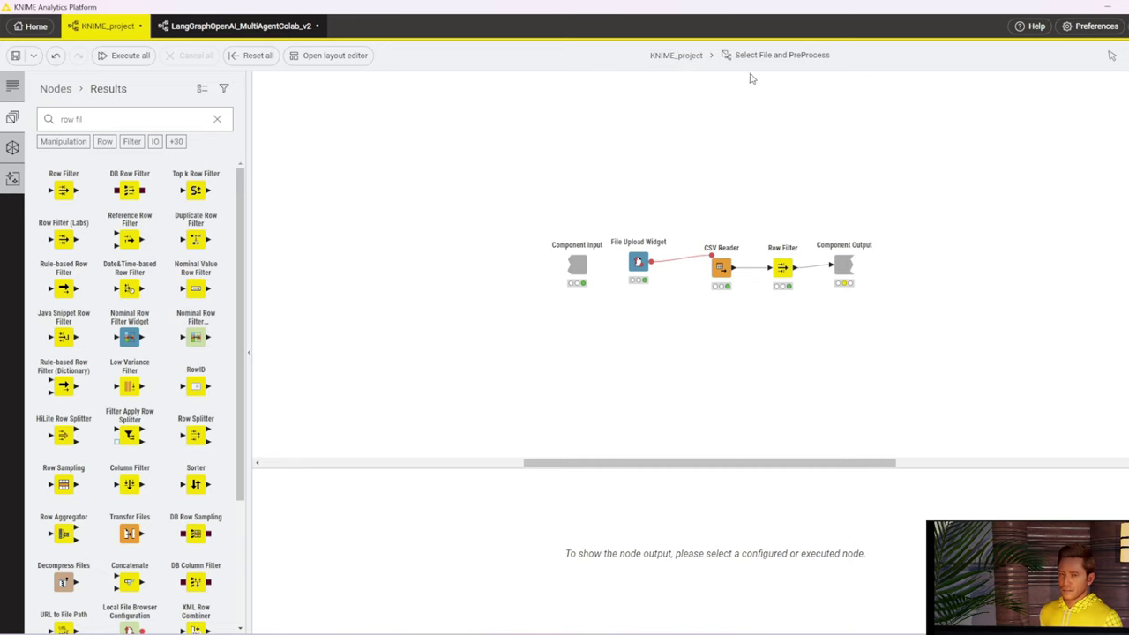
# Return to KNIME_project and execute the component so its output delivers the 4 Coffee rows
pyautogui.click(687, 55)
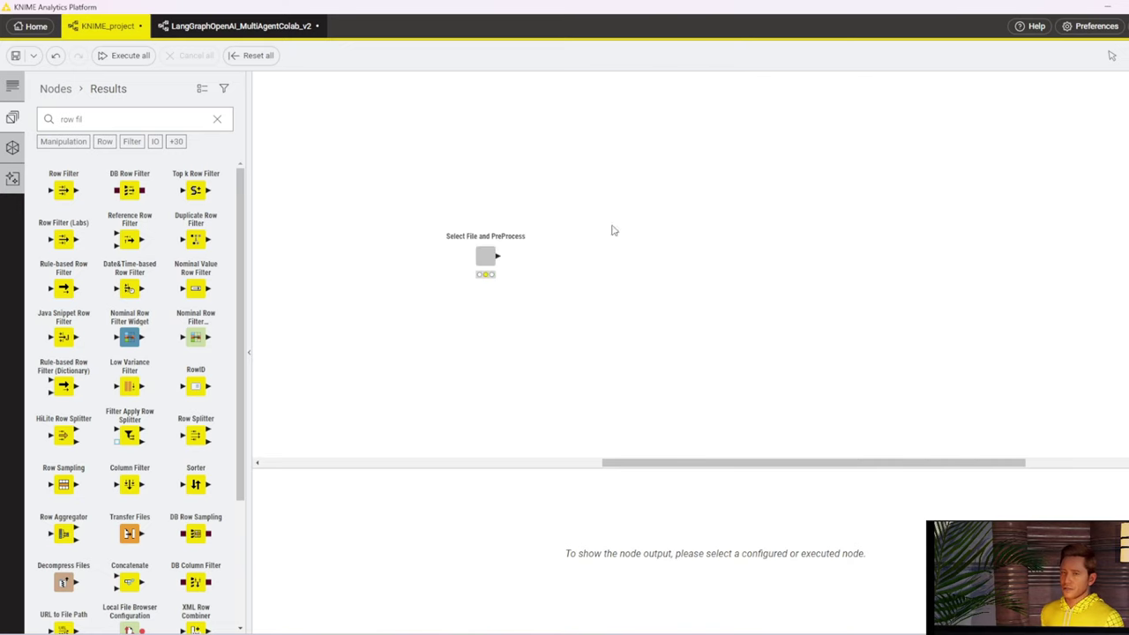
pyautogui.rightClick(491, 252)
pyautogui.click(511, 280)
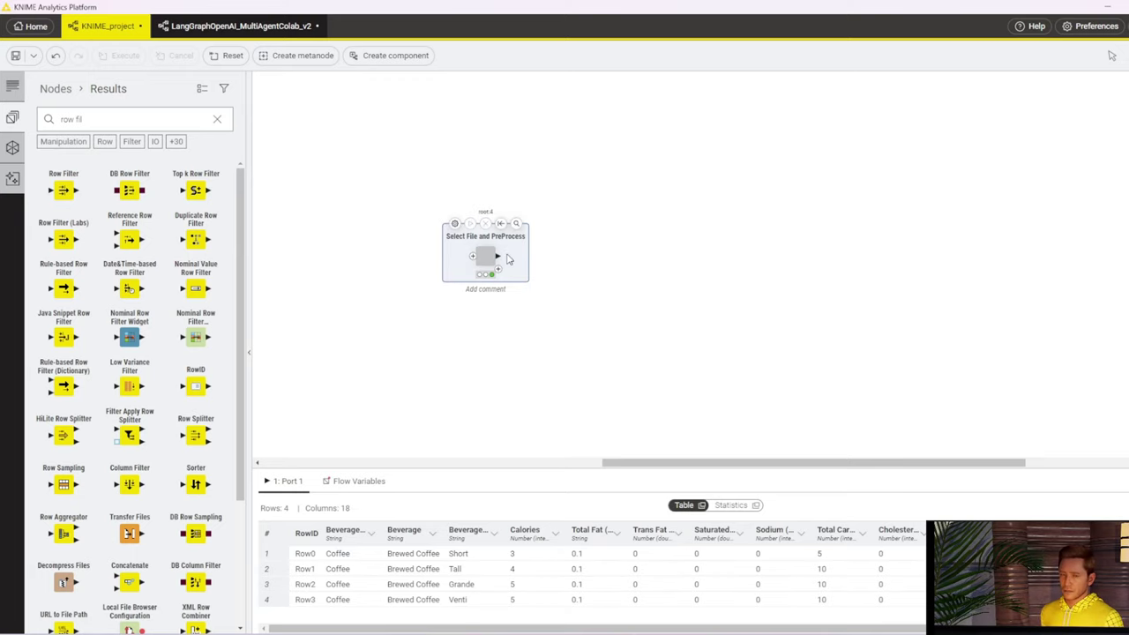
pyautogui.moveTo(499, 256); pyautogui.dragTo(620, 255)
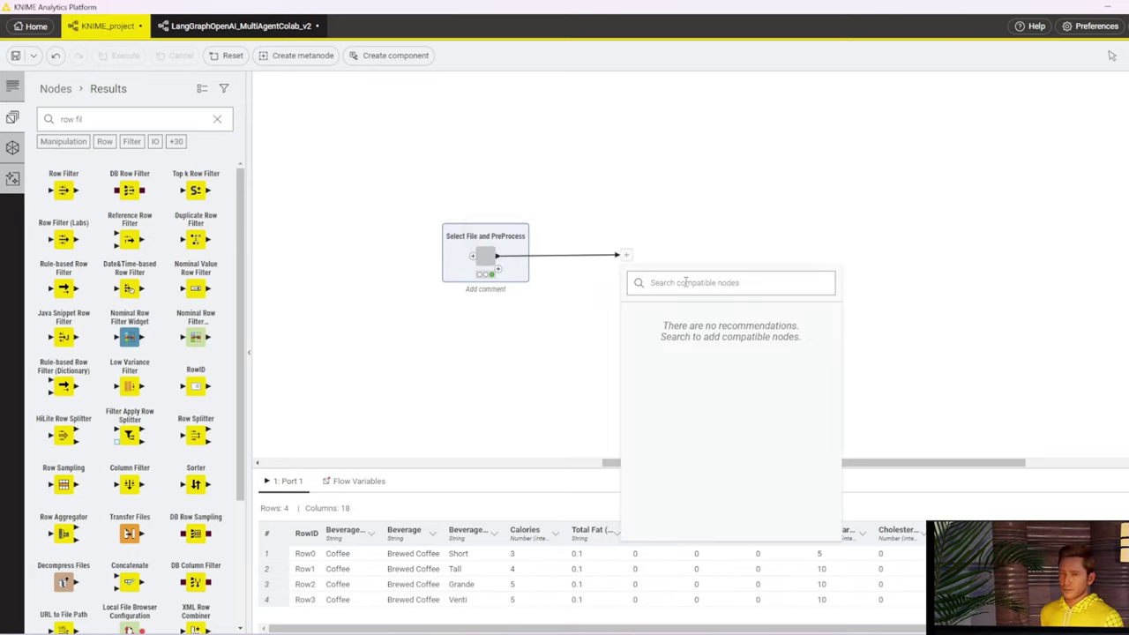
pyautogui.click(692, 225)
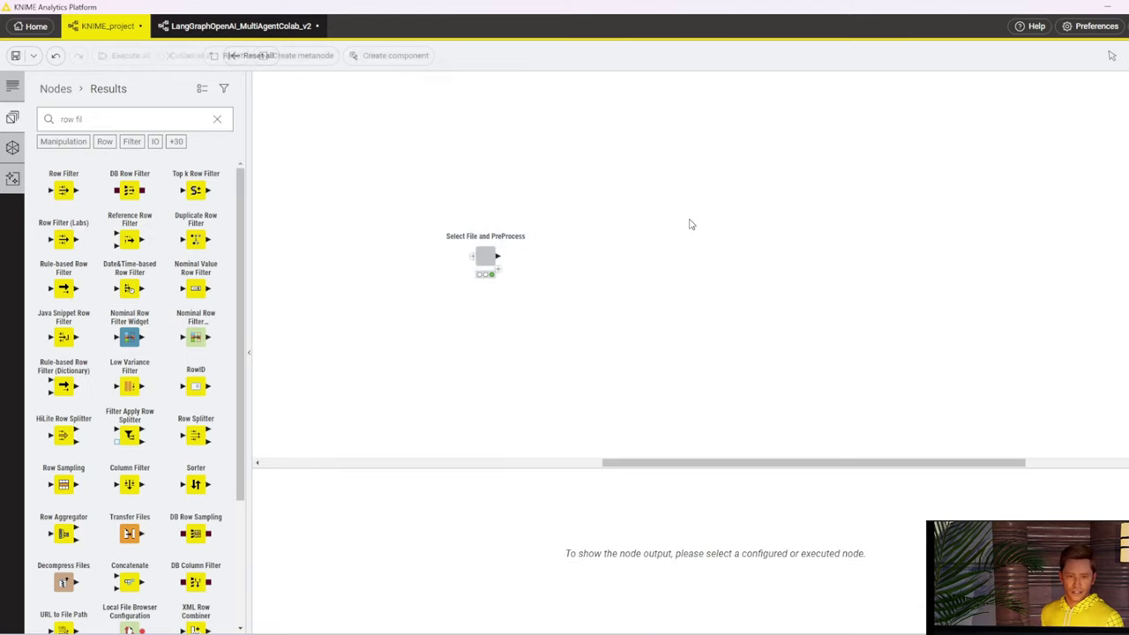